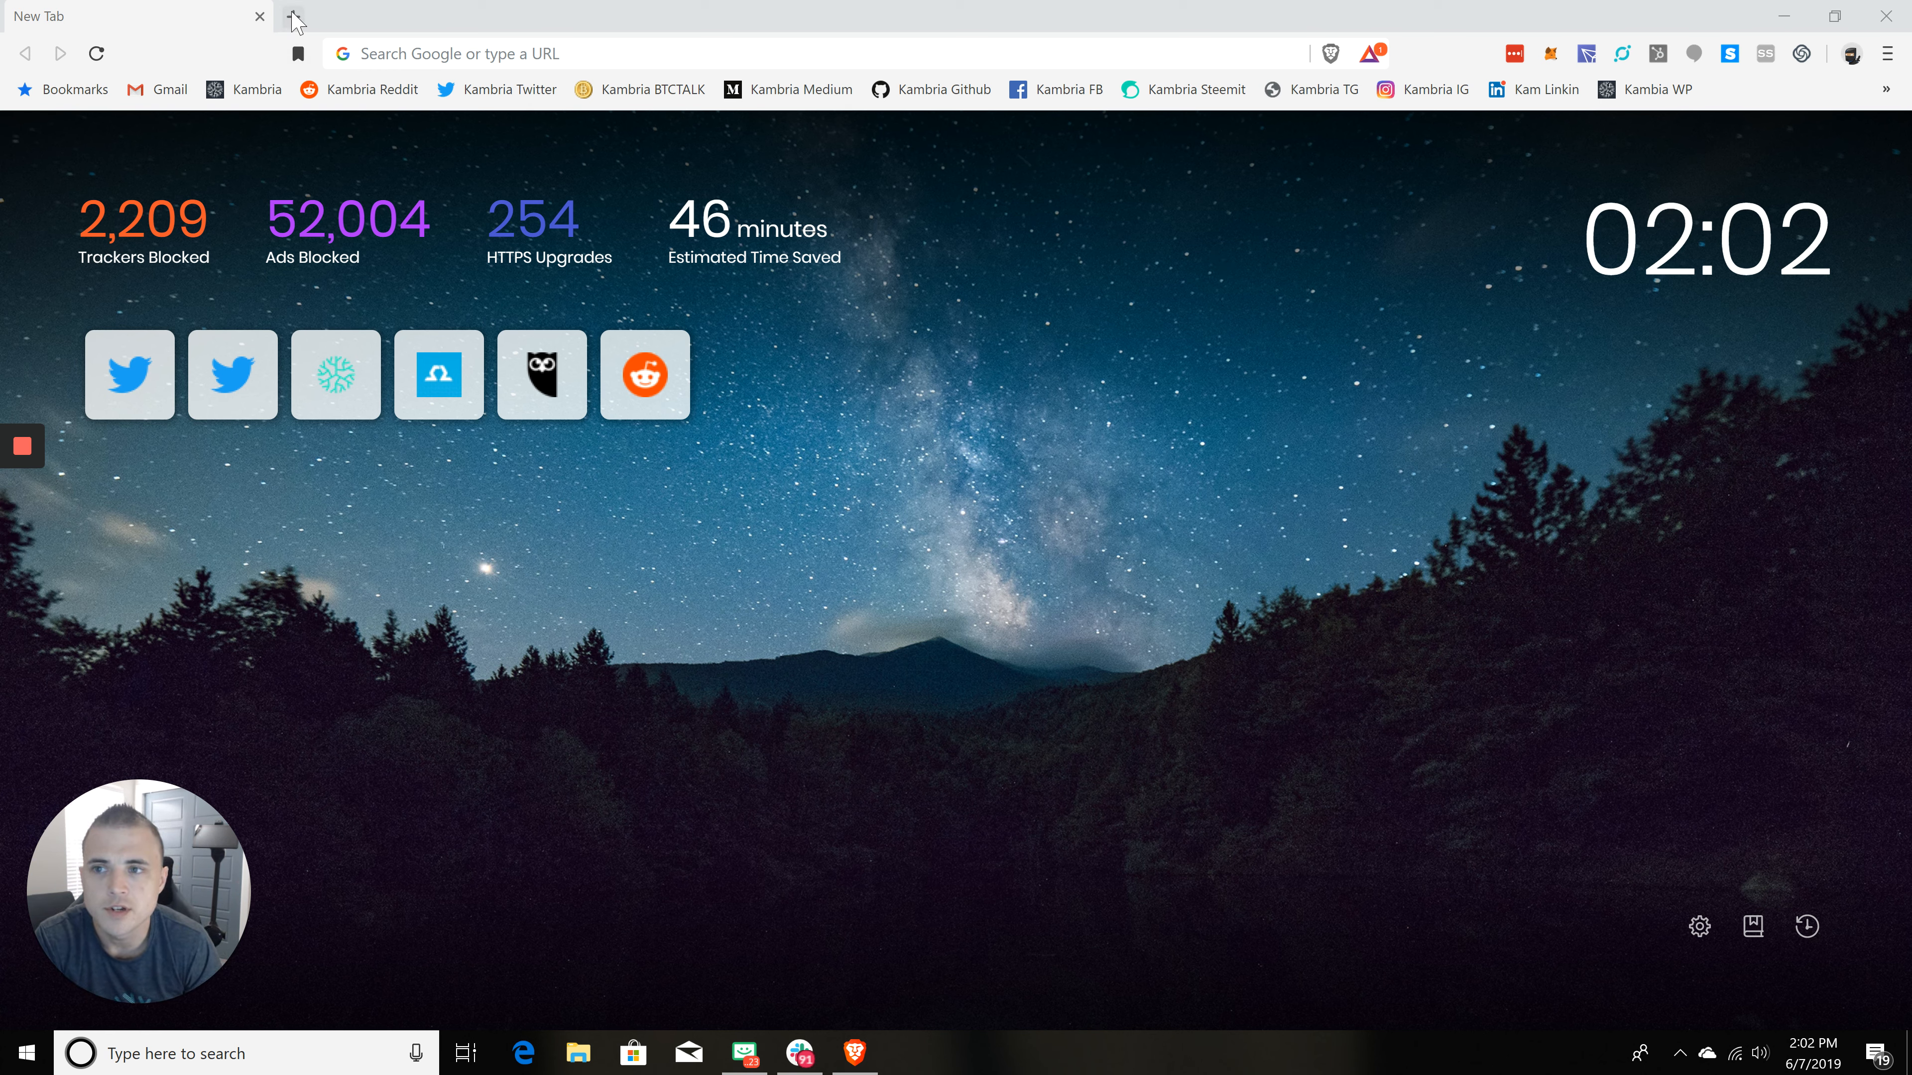
Step: Open the metamask.io website in a new tab
left_click(557, 54)
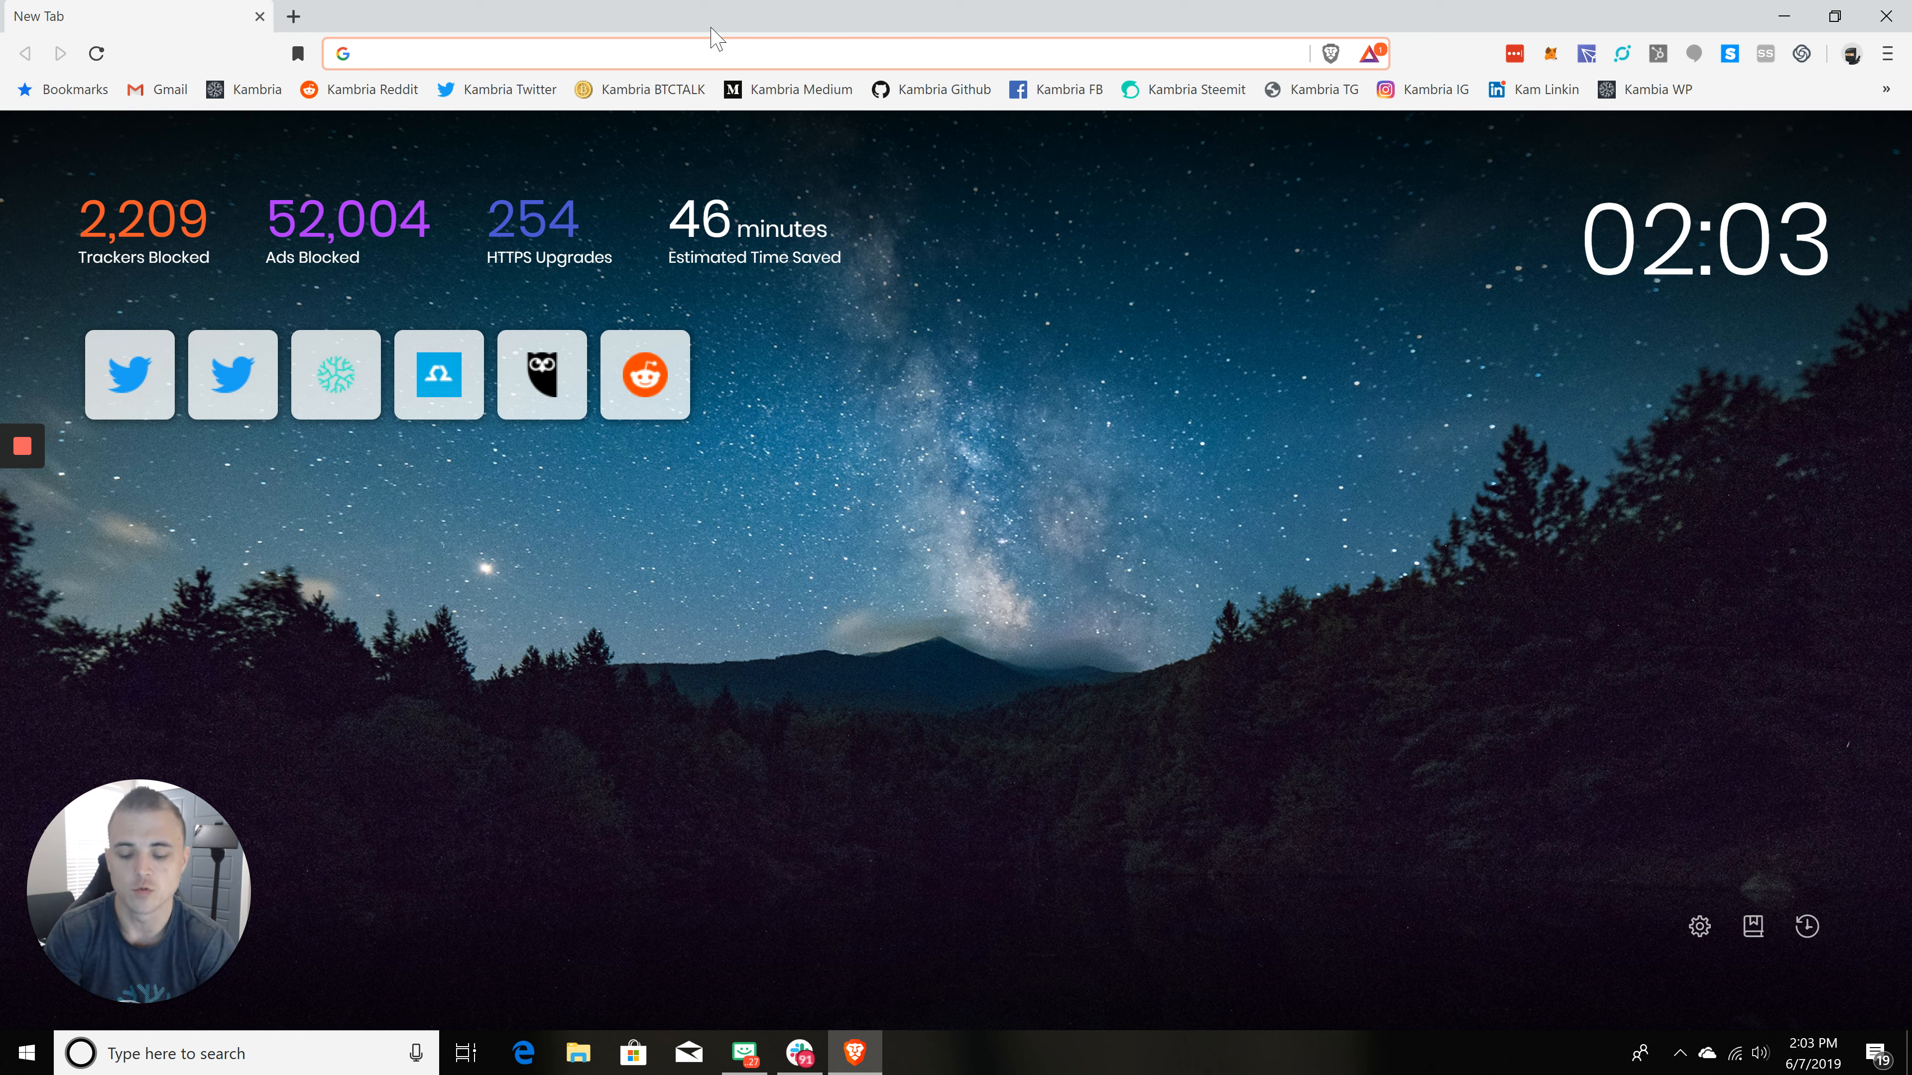
type("met")
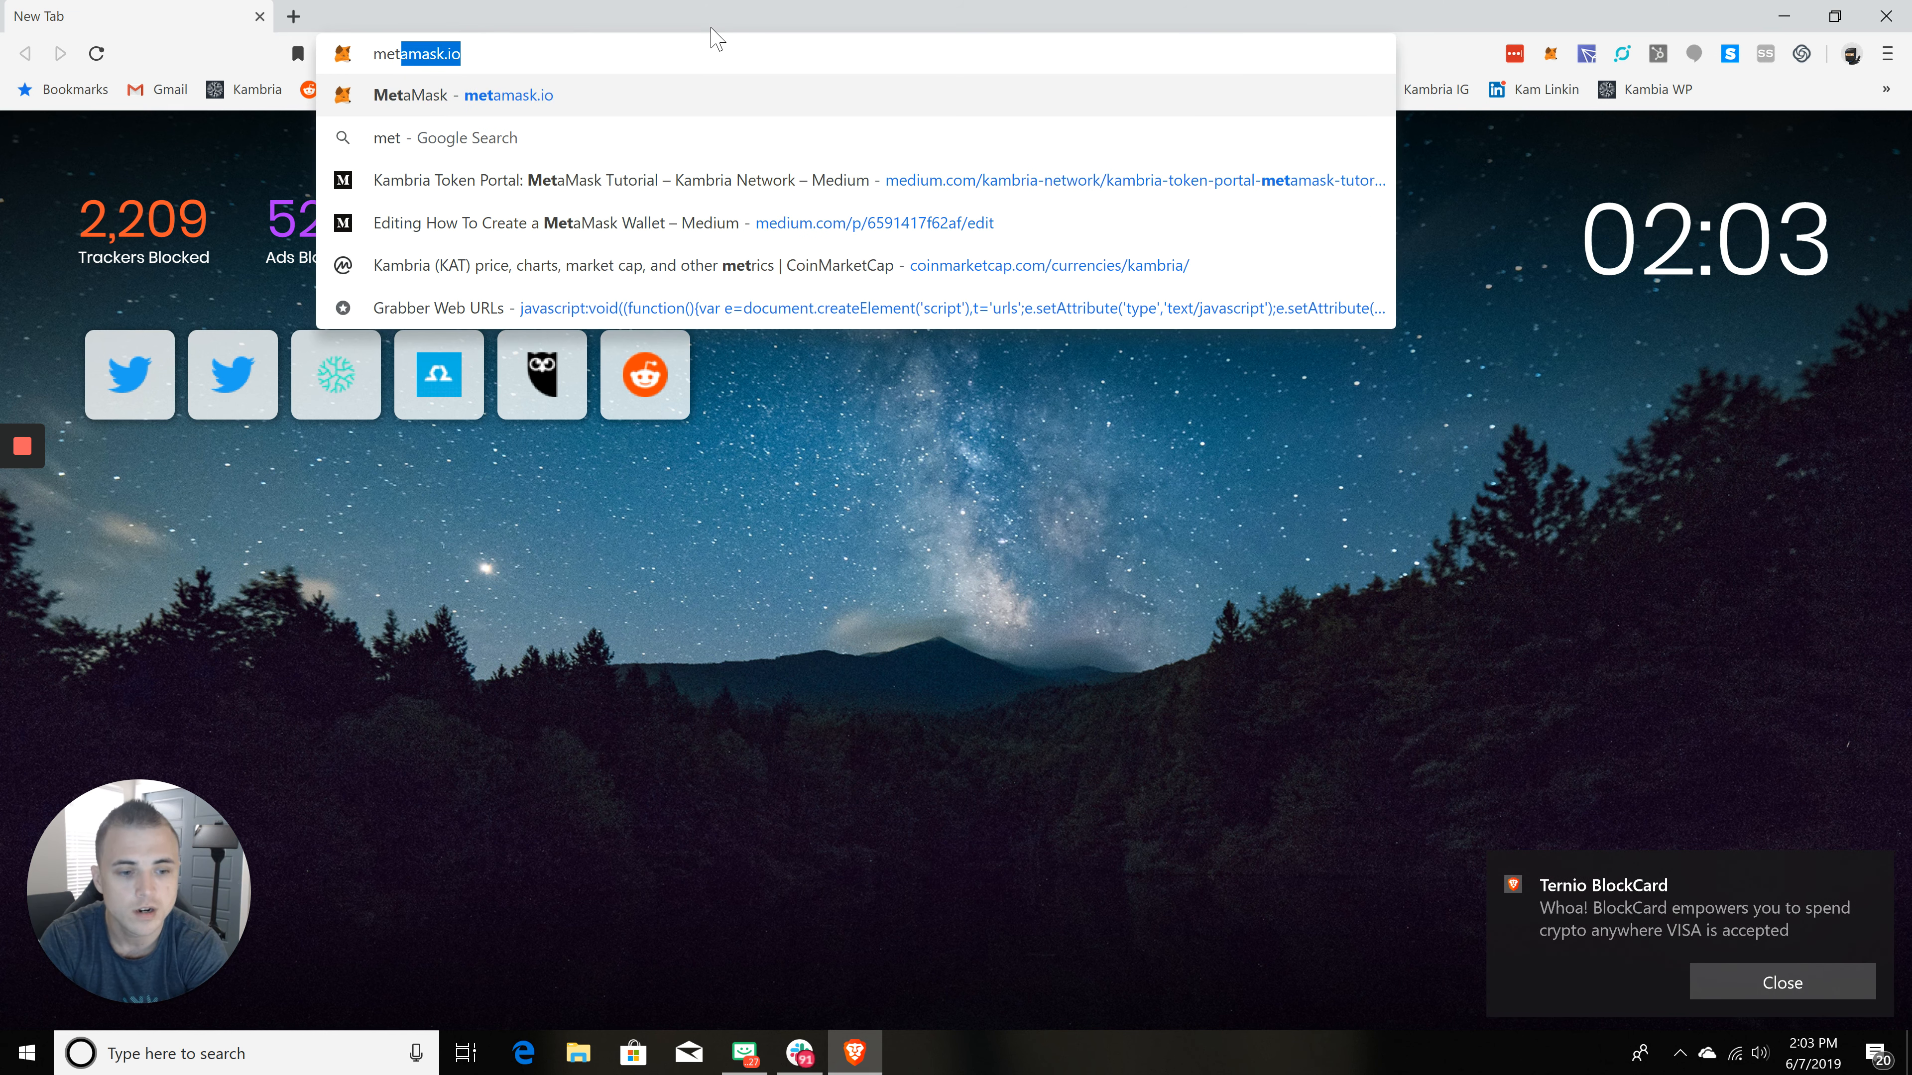
type("amas")
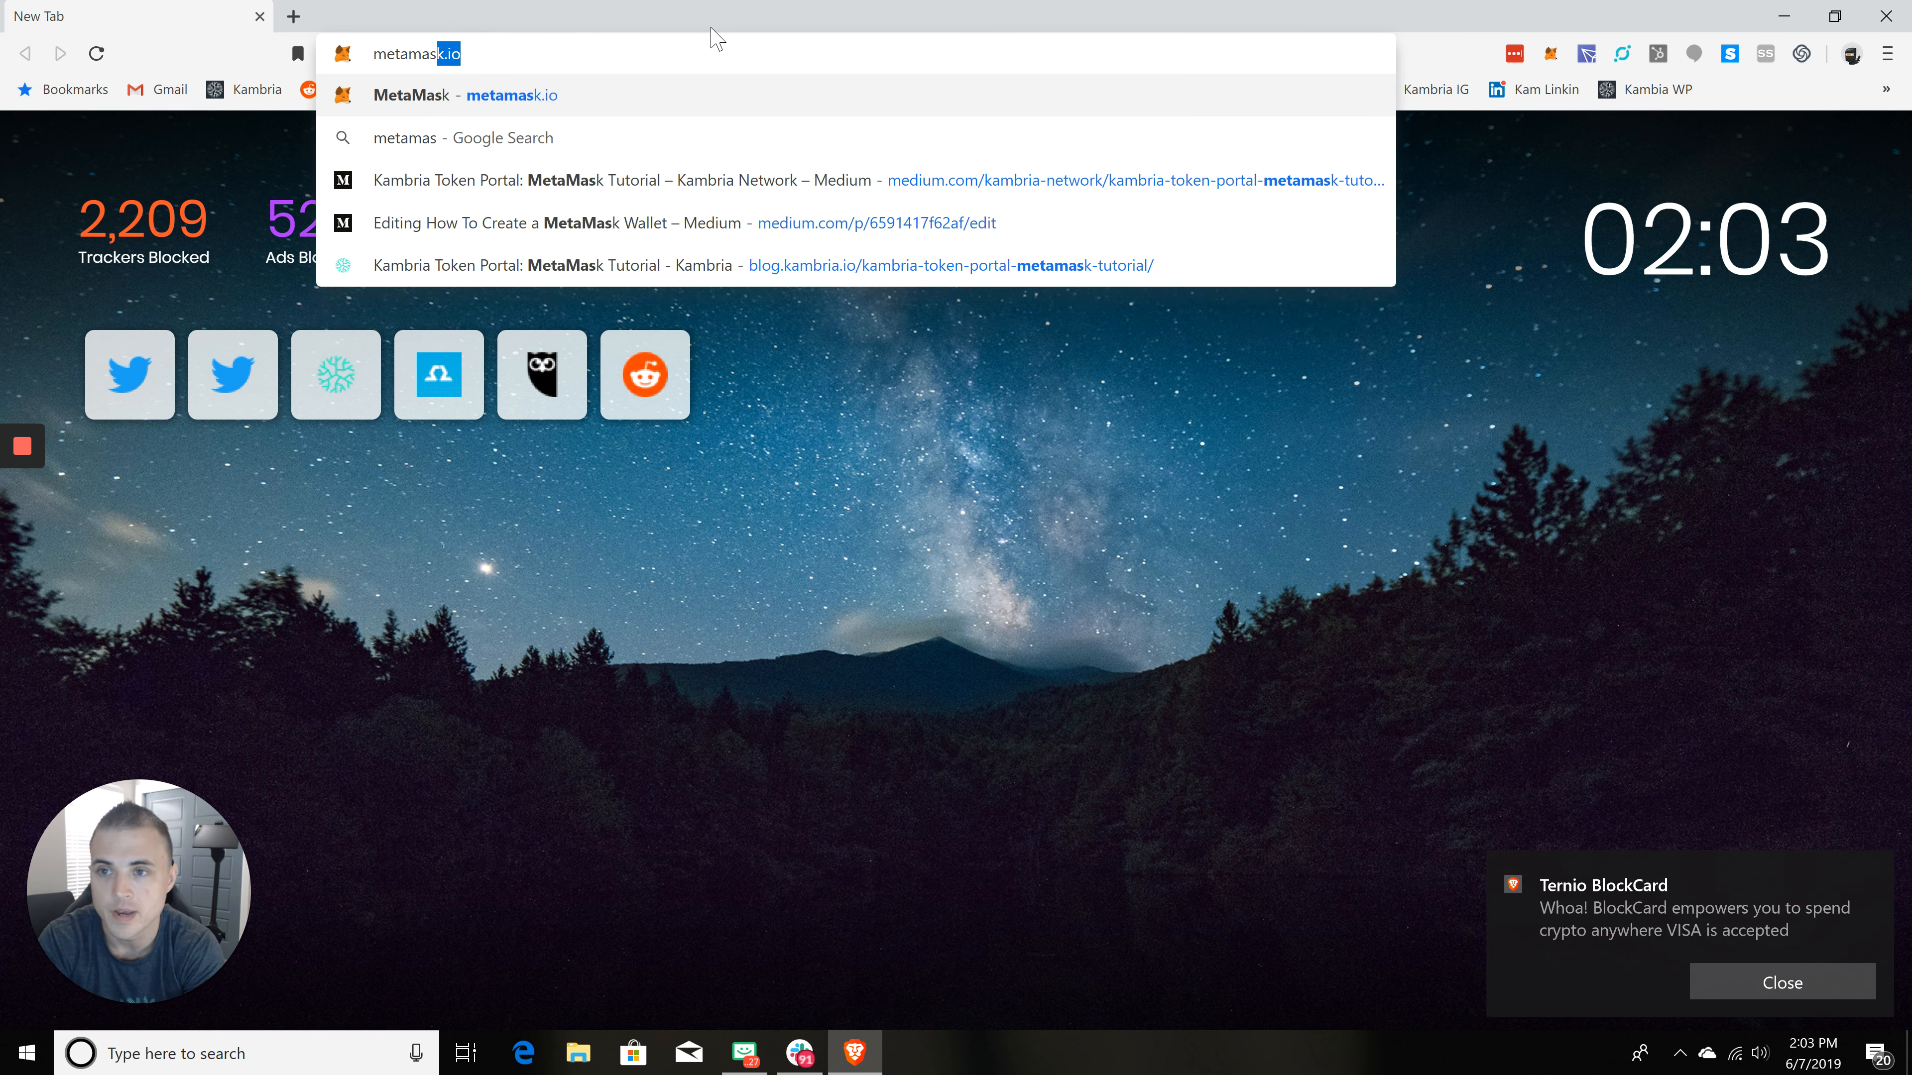
type("k.io")
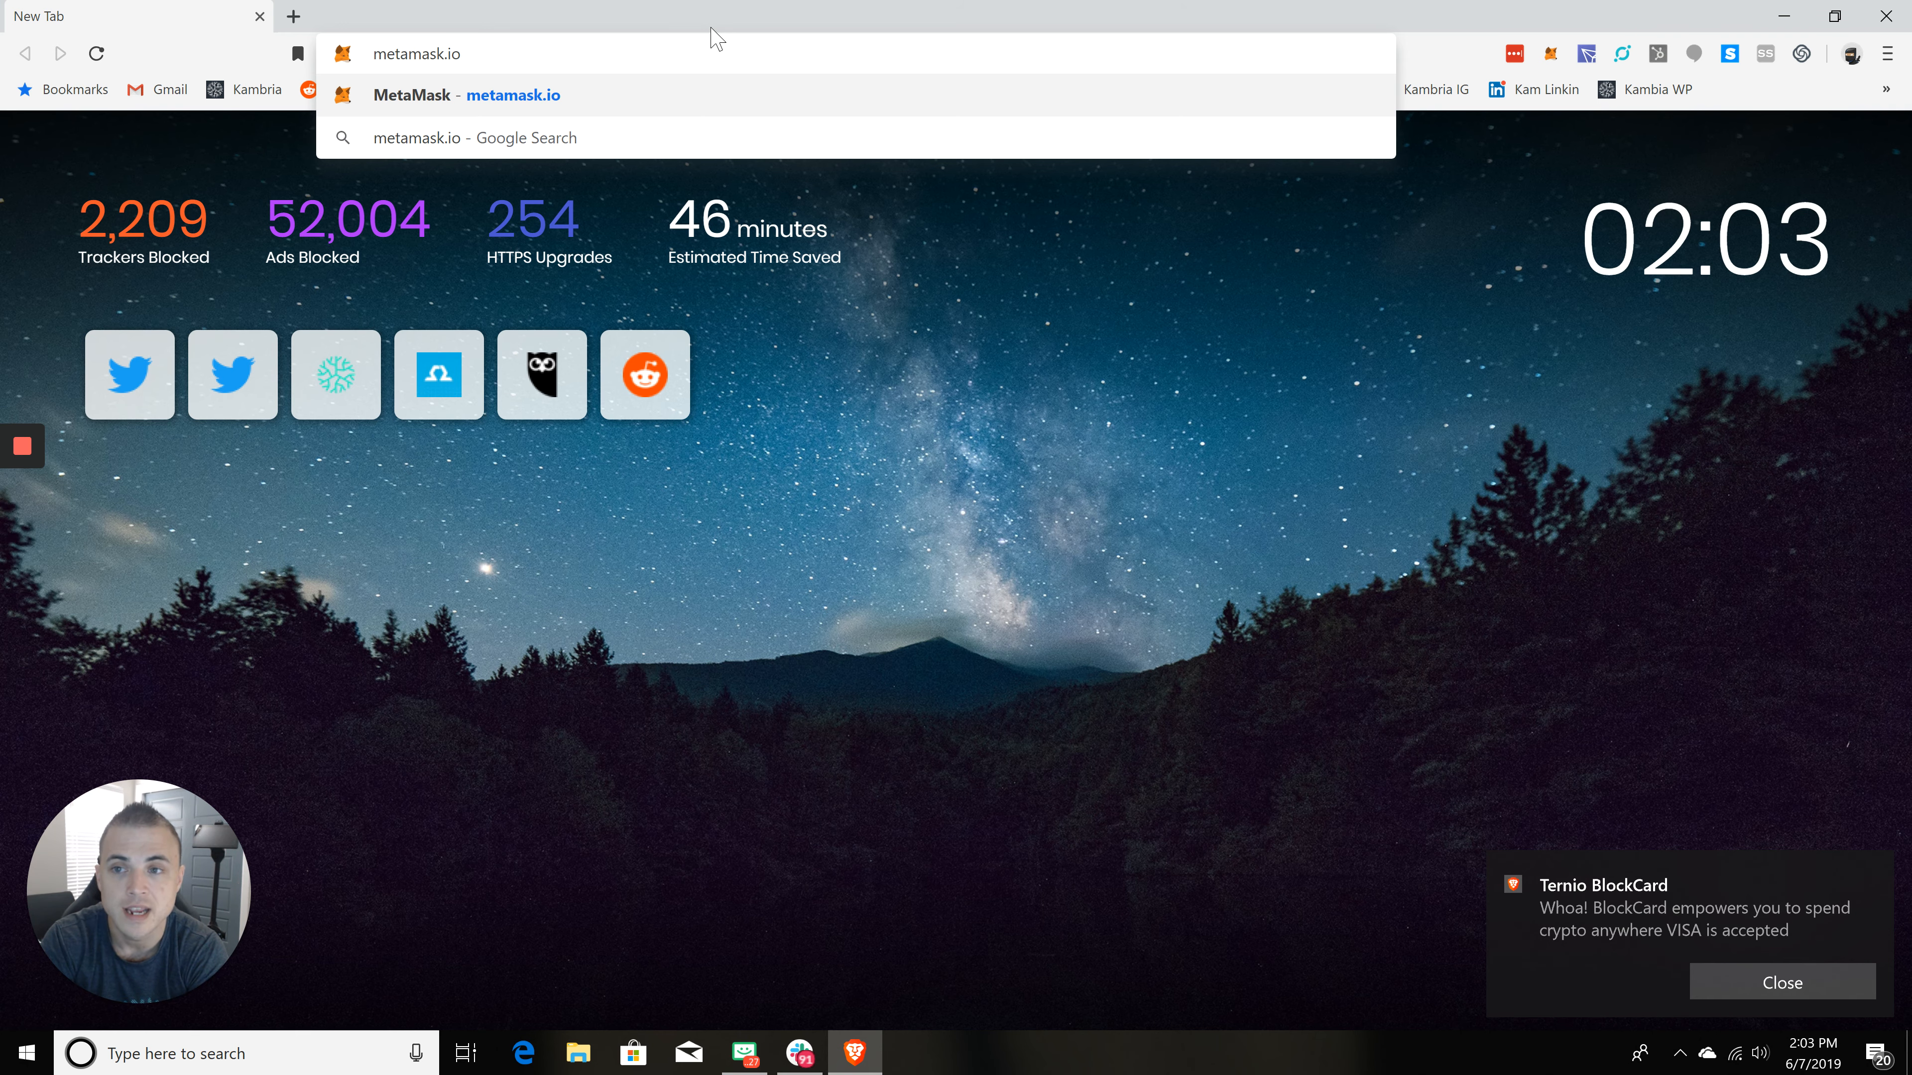
key("Return")
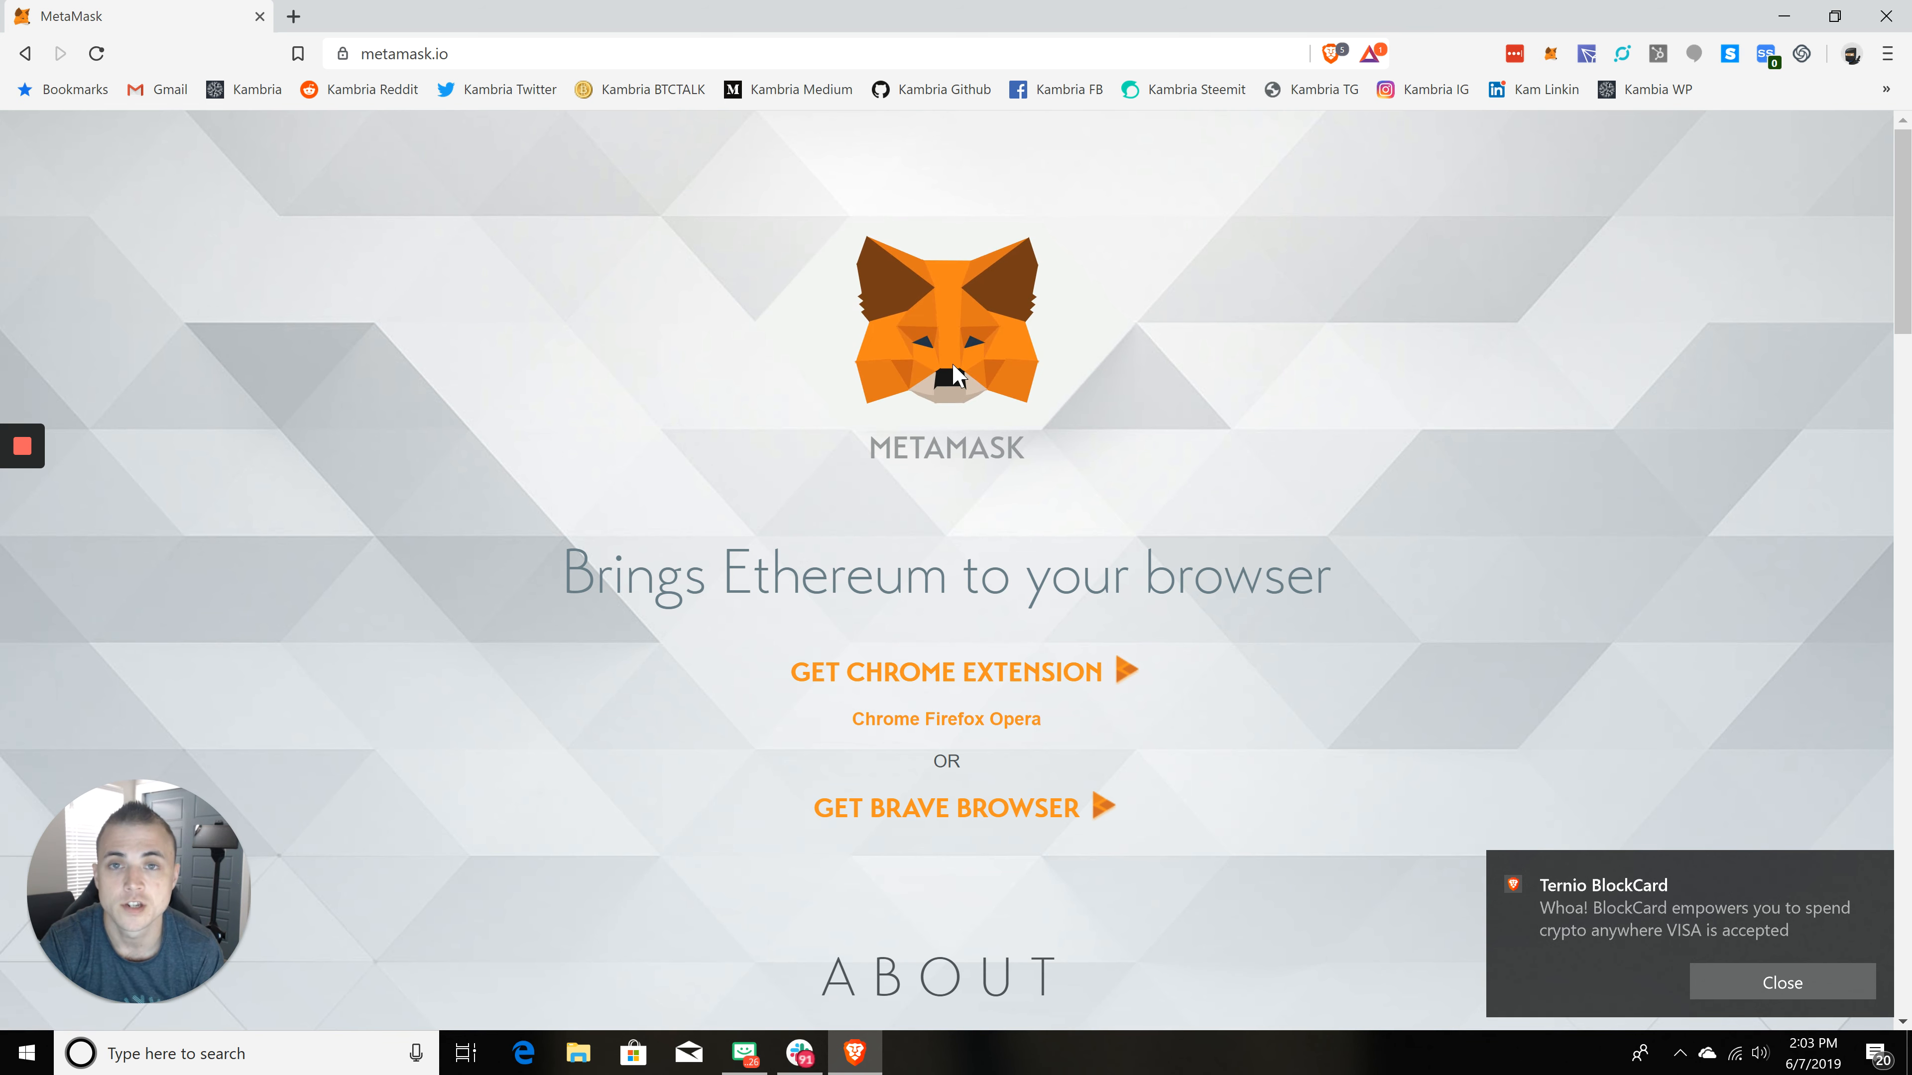
Step: Open MetaMask's Chrome extension page in the web store from the site
left_click(971, 676)
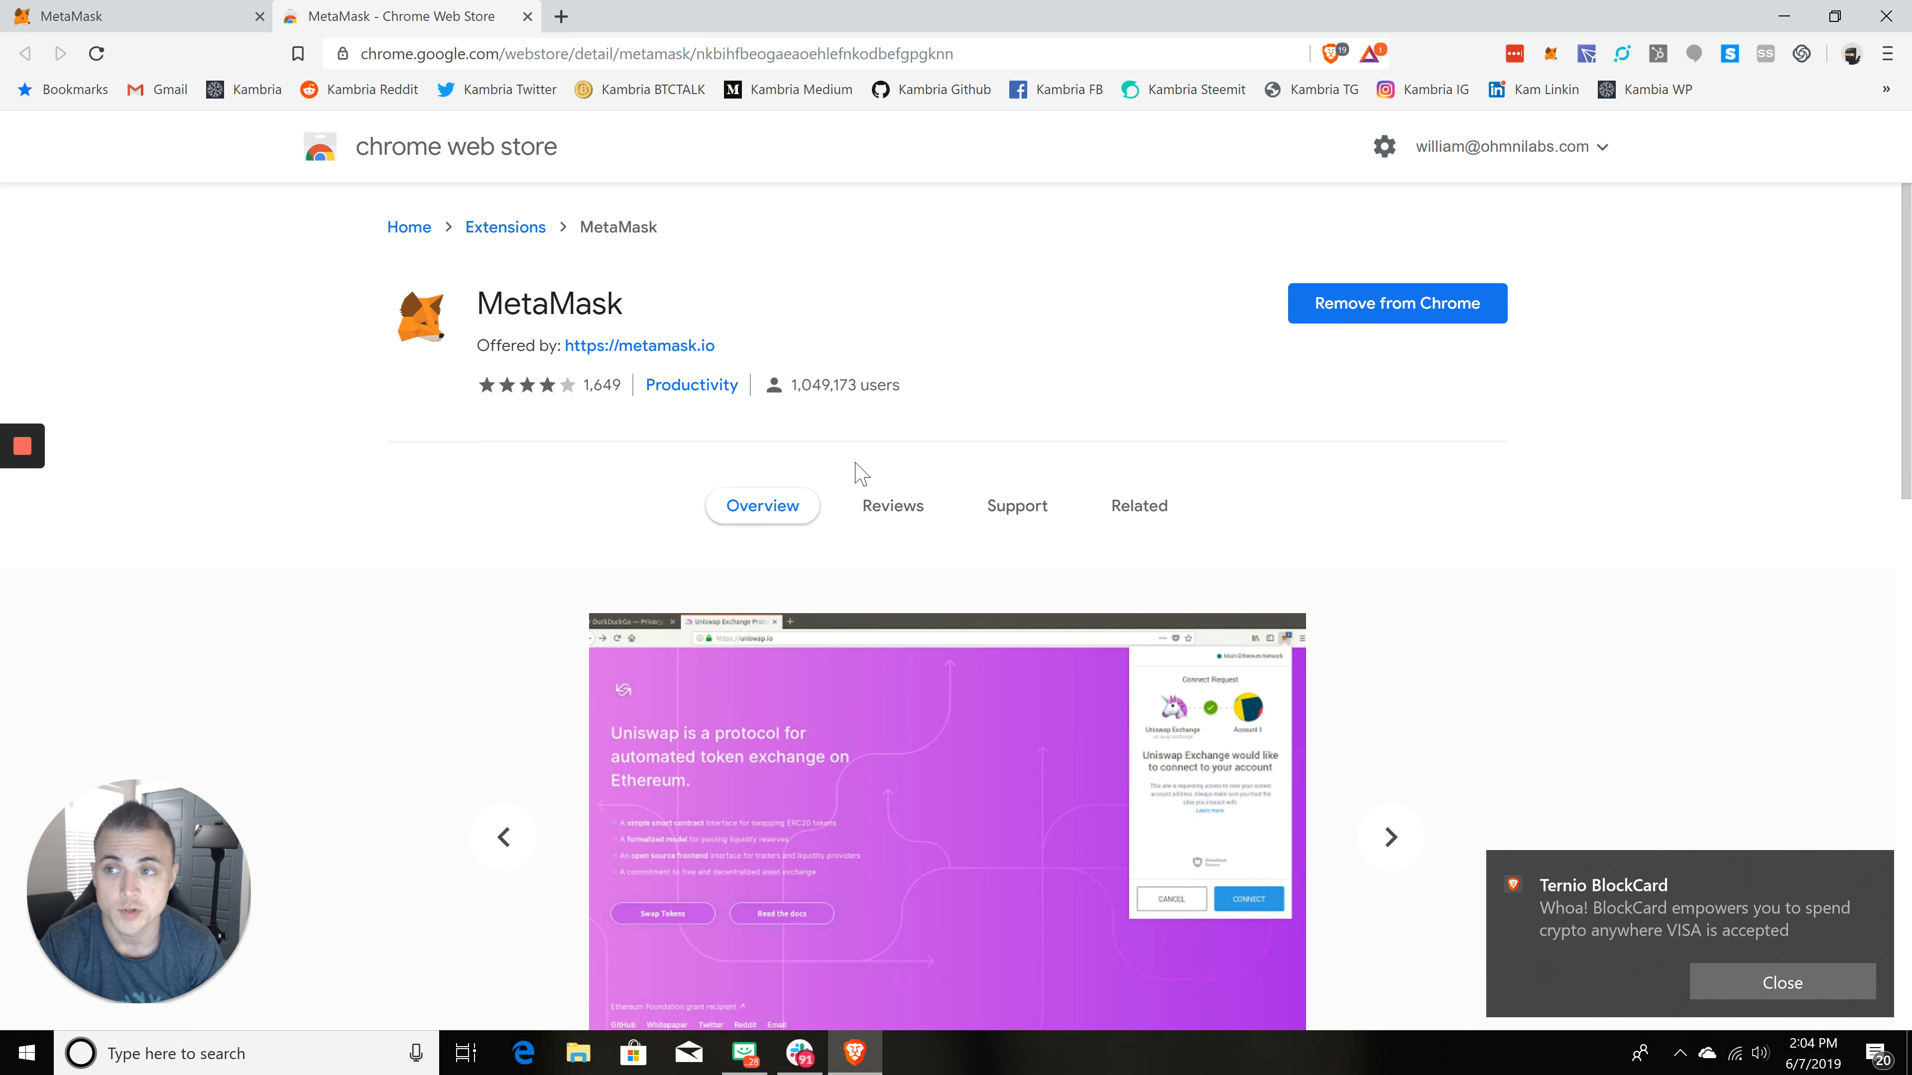
left_click(175, 23)
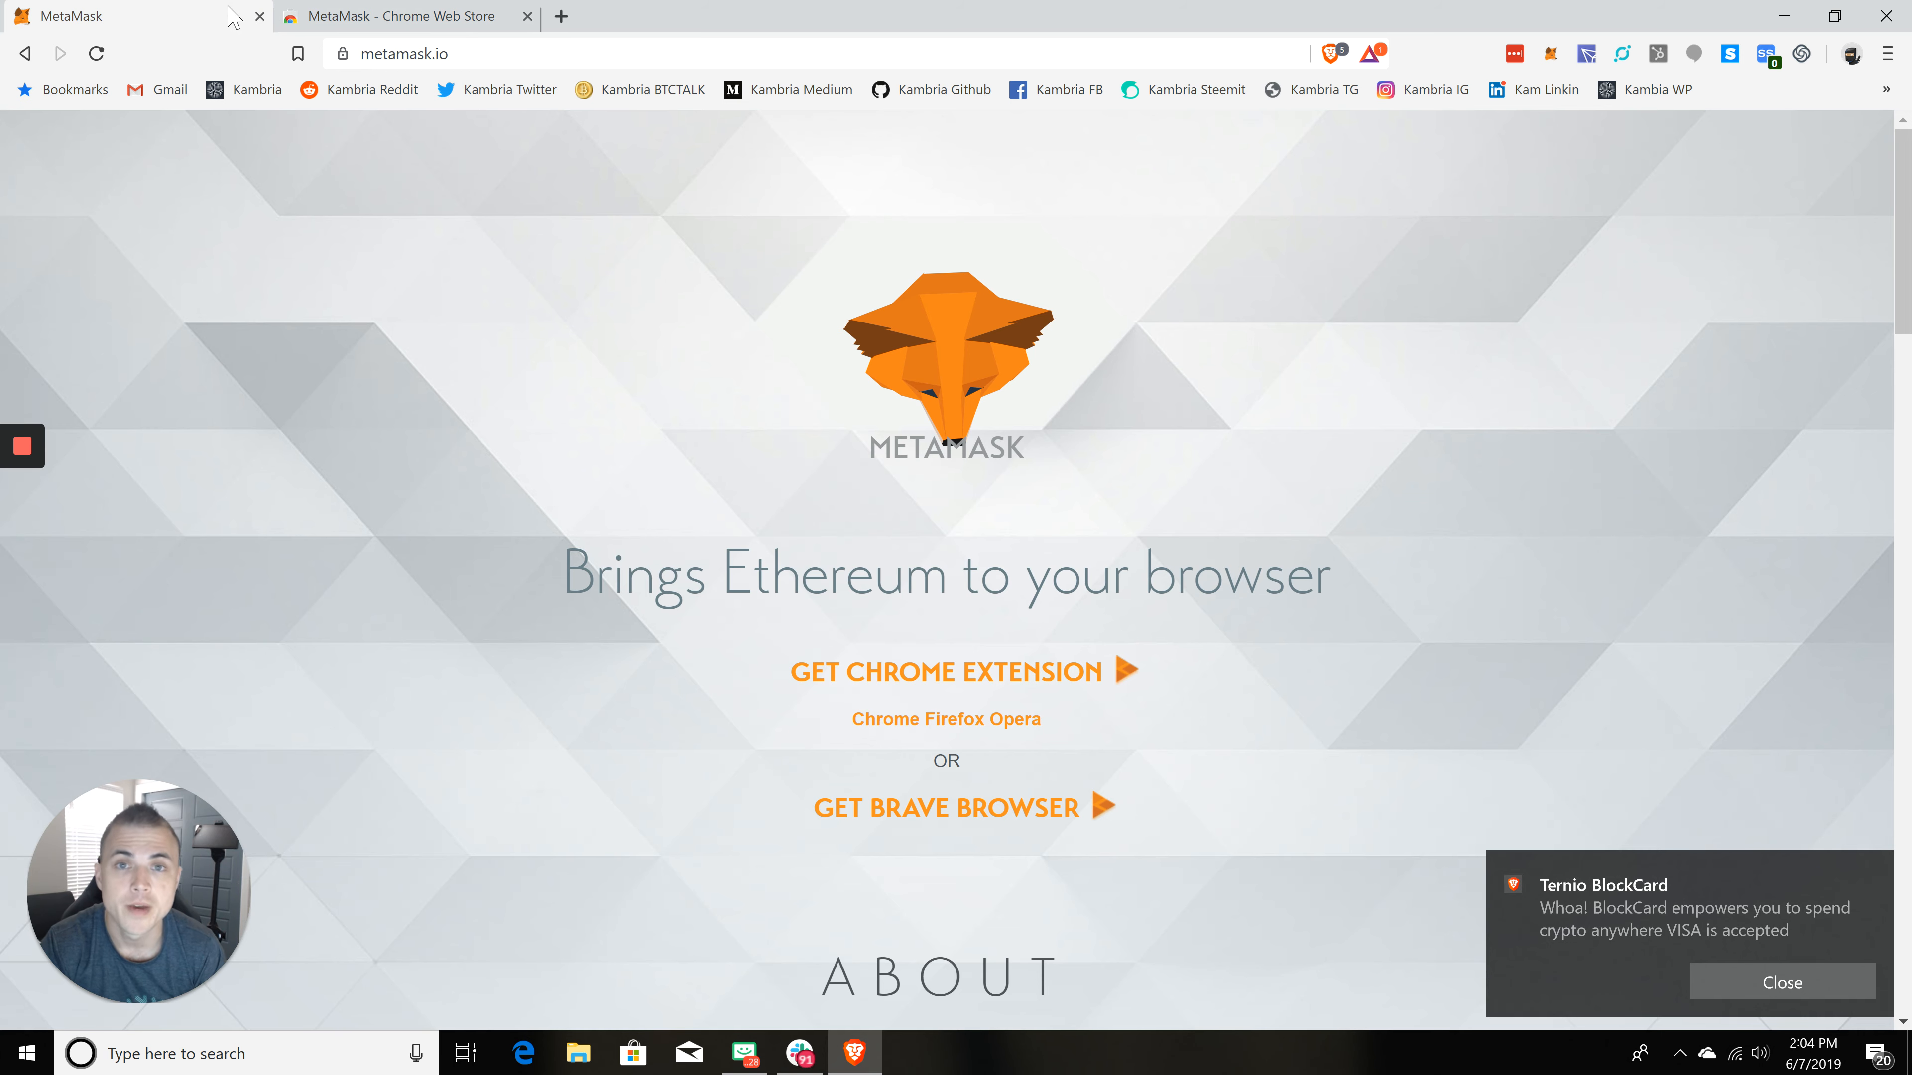
left_click(444, 22)
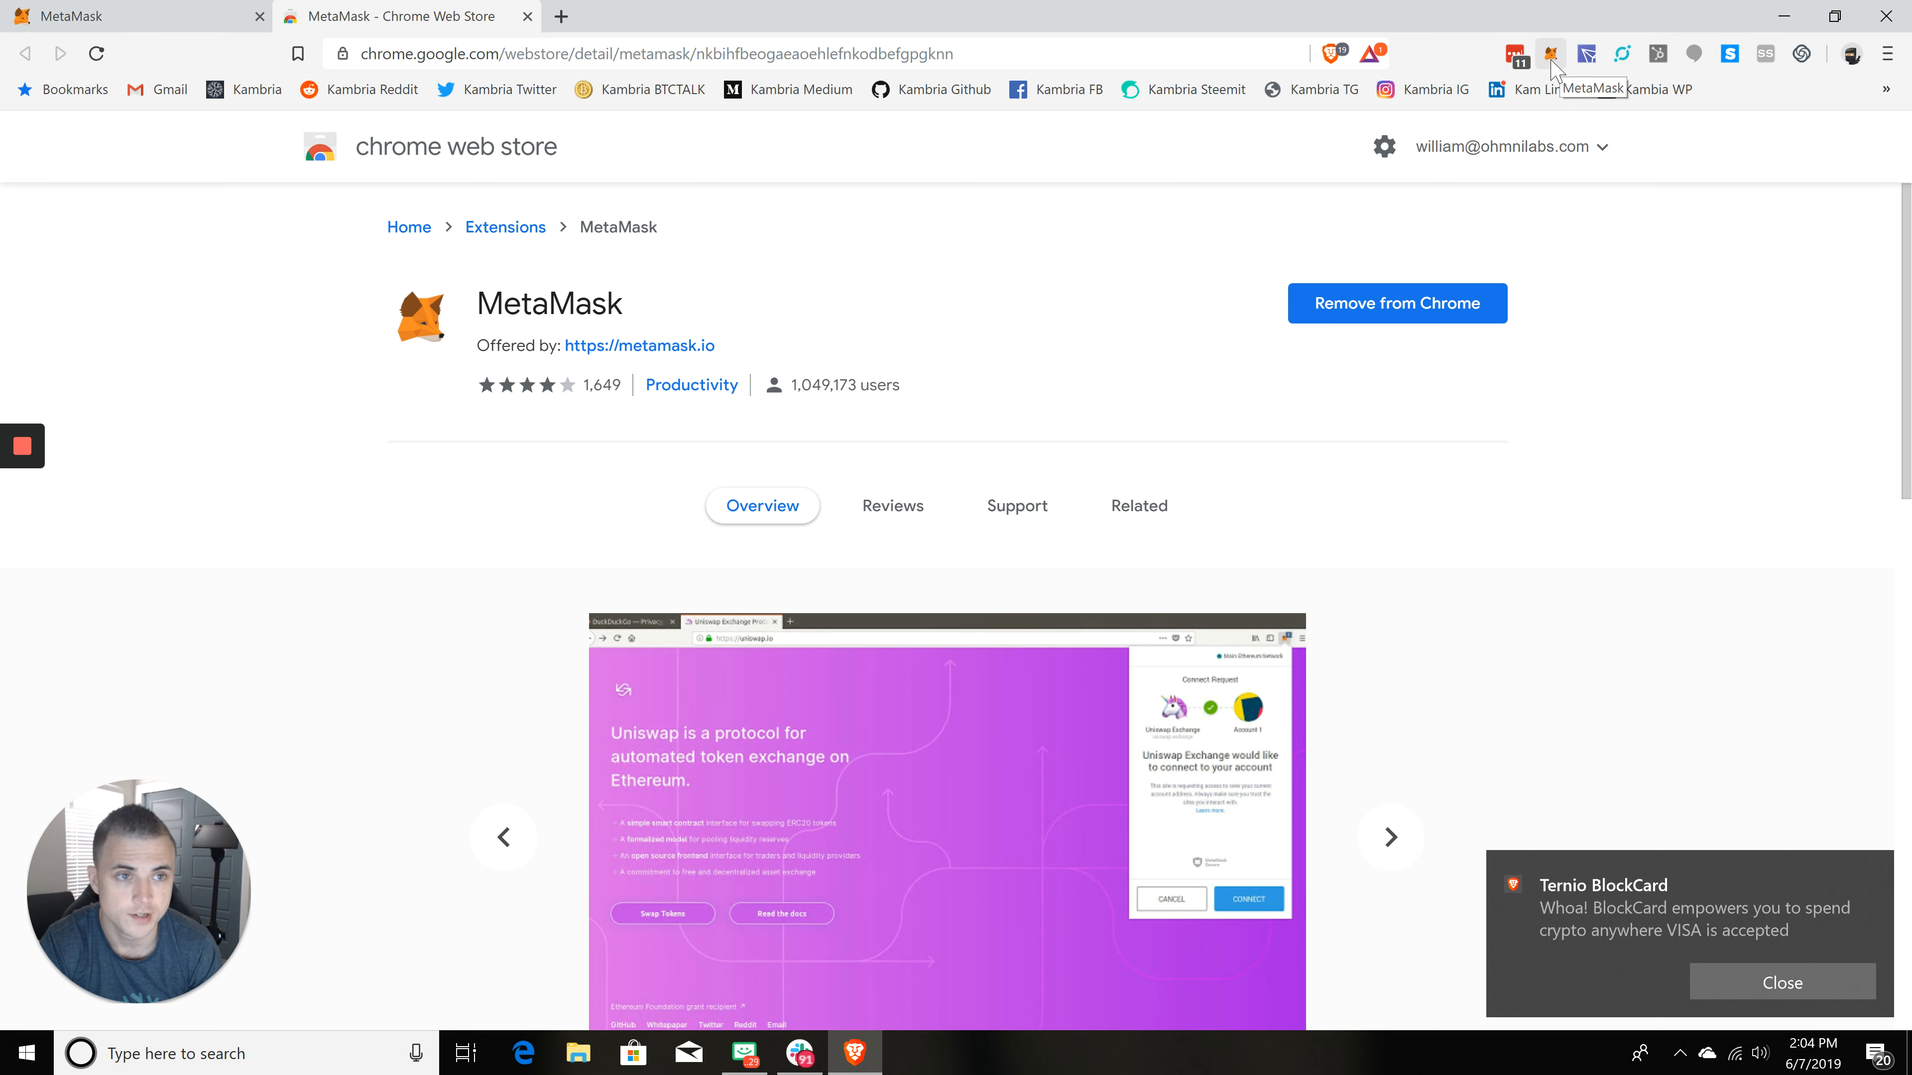
Step: Launch the MetaMask extension and begin its setup, reviewing the import and create options
left_click(1552, 65)
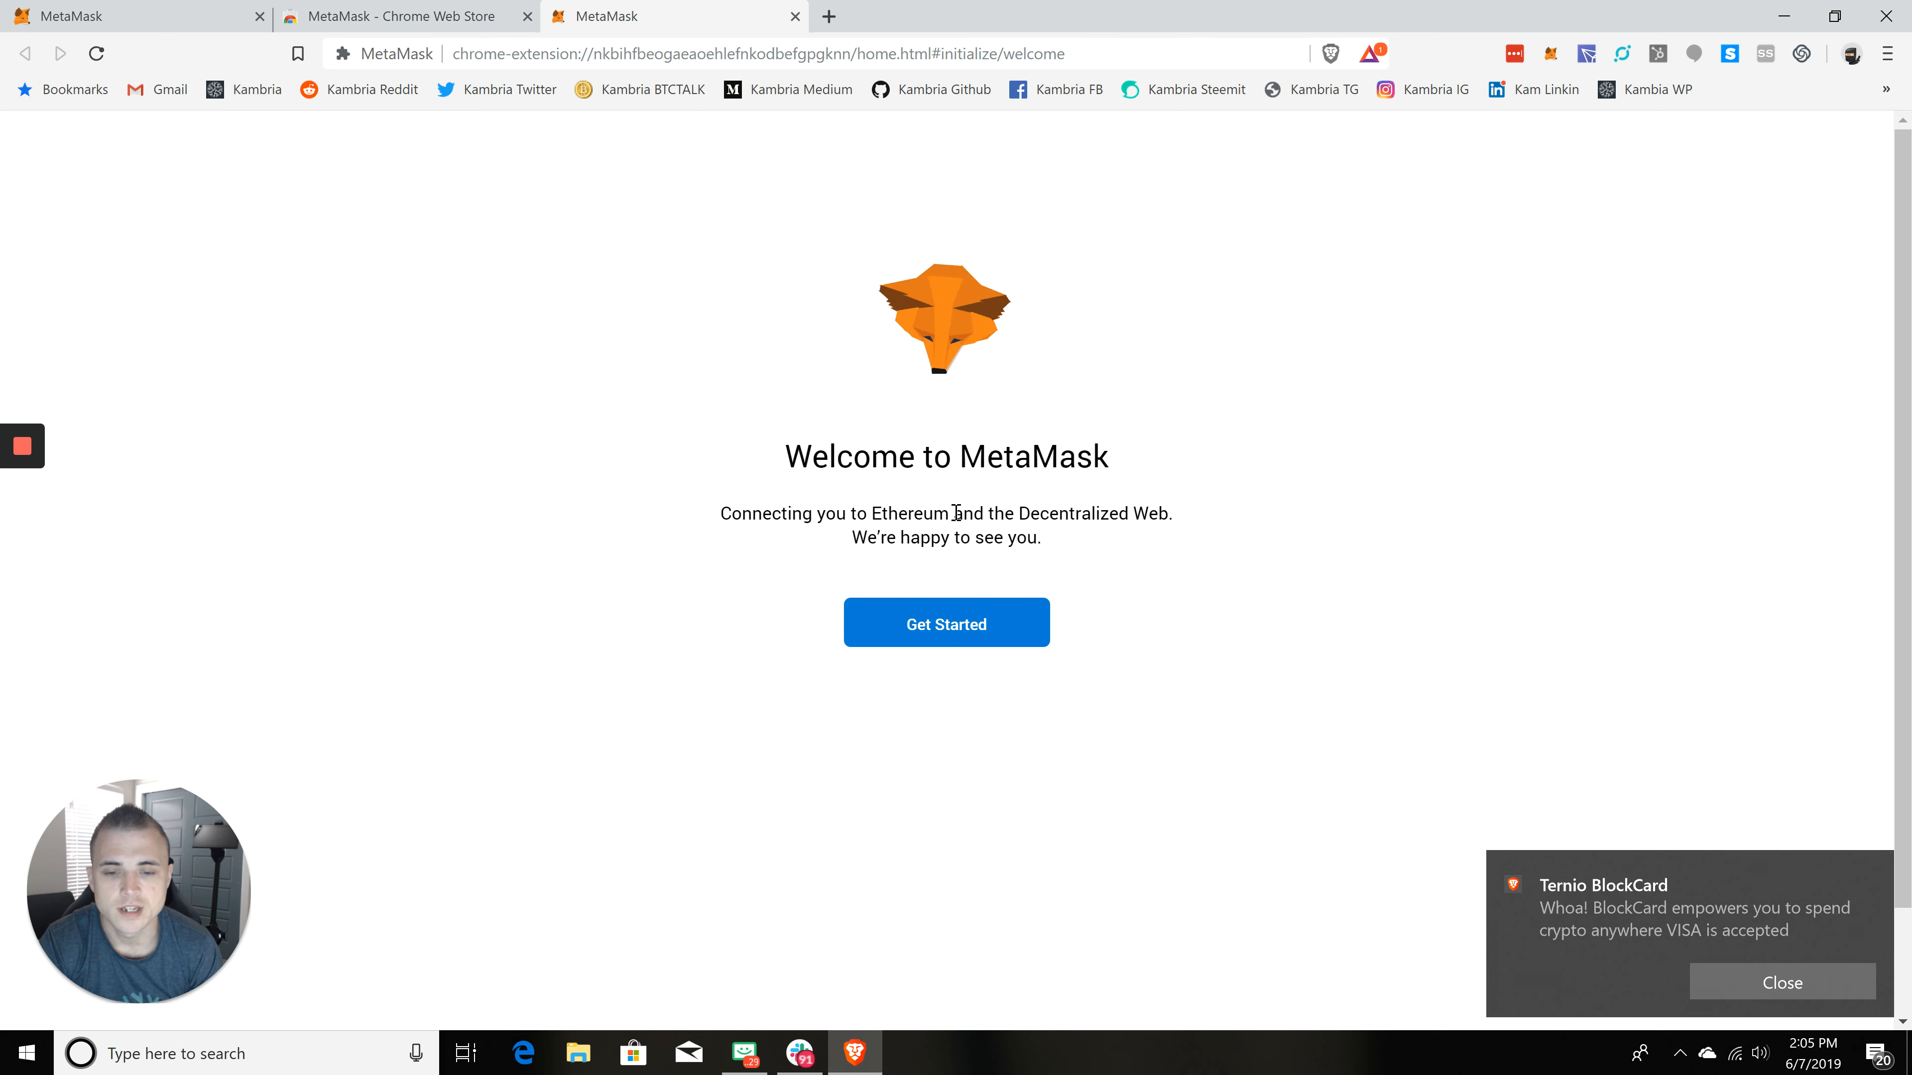
left_click(963, 635)
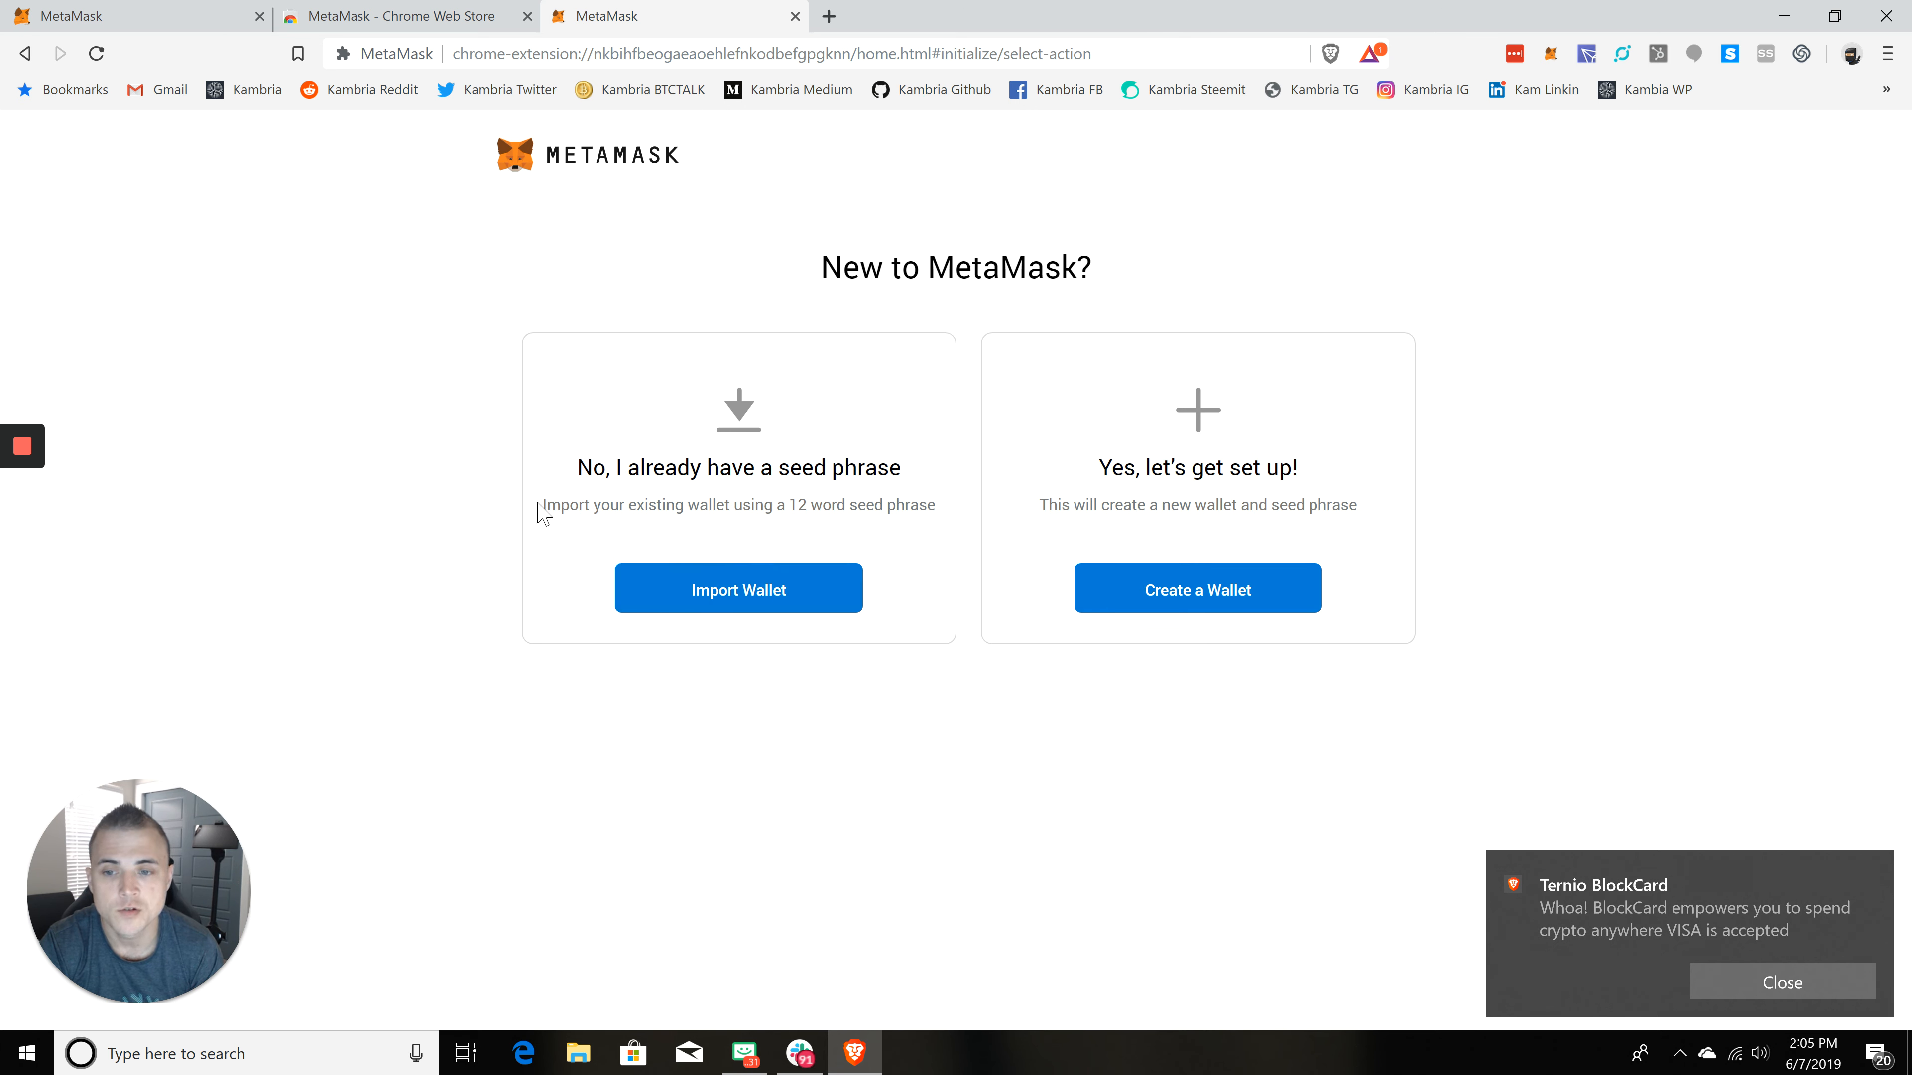
triple_click(545, 514)
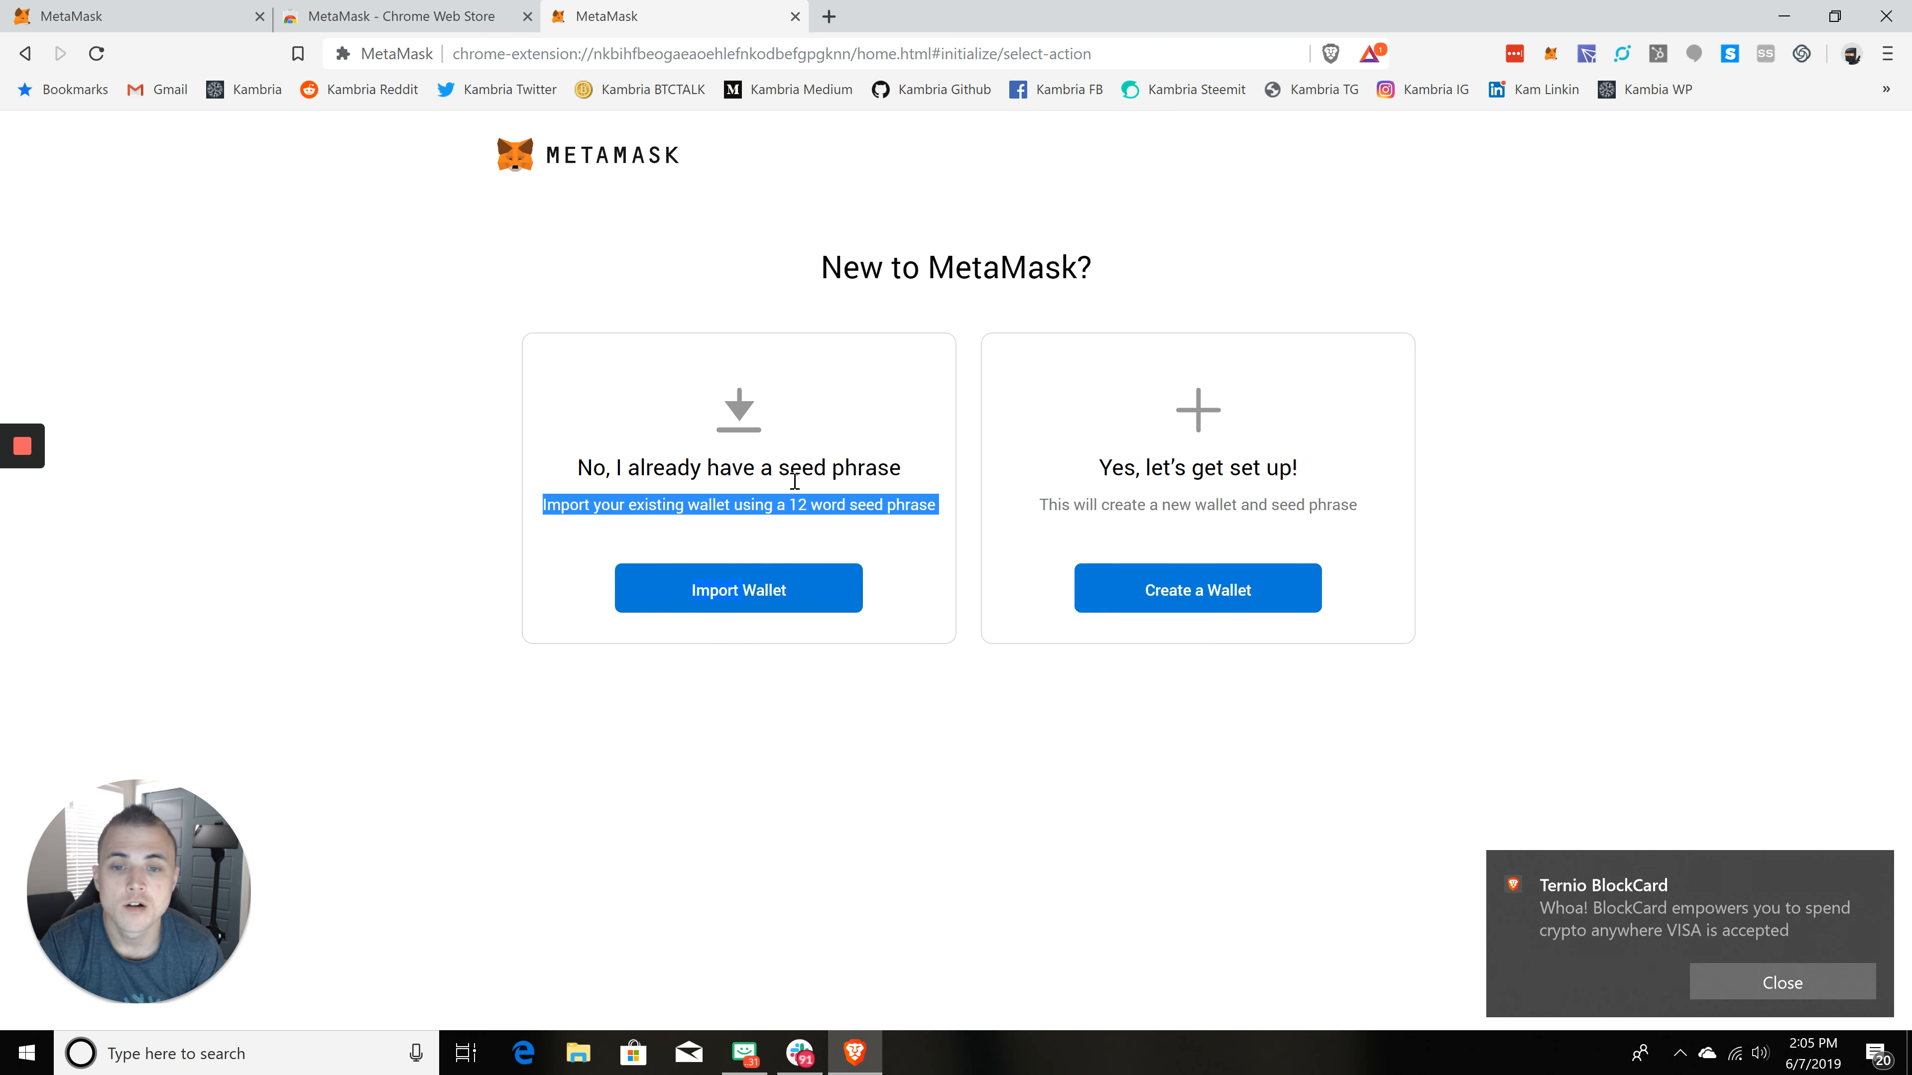
left_click(920, 508)
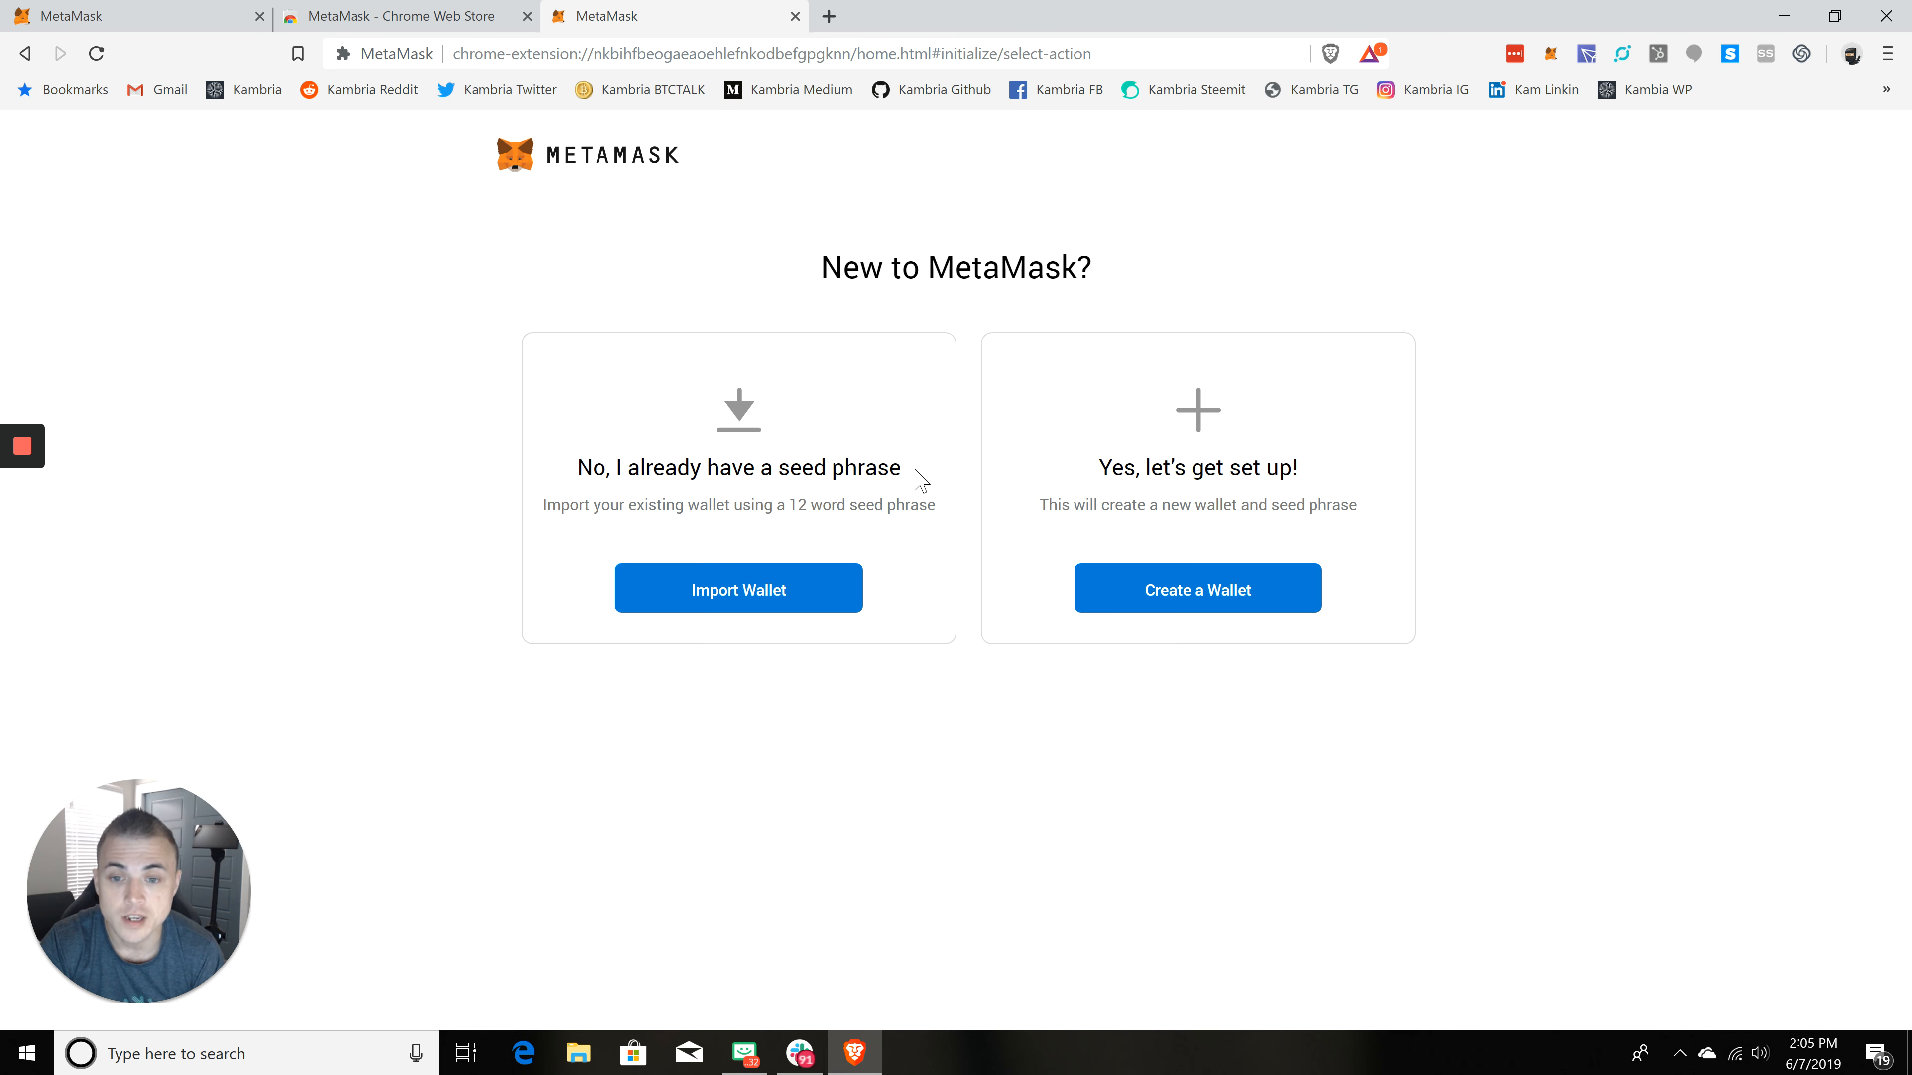
left_click_drag(909, 503, 942, 514)
left_click(933, 506)
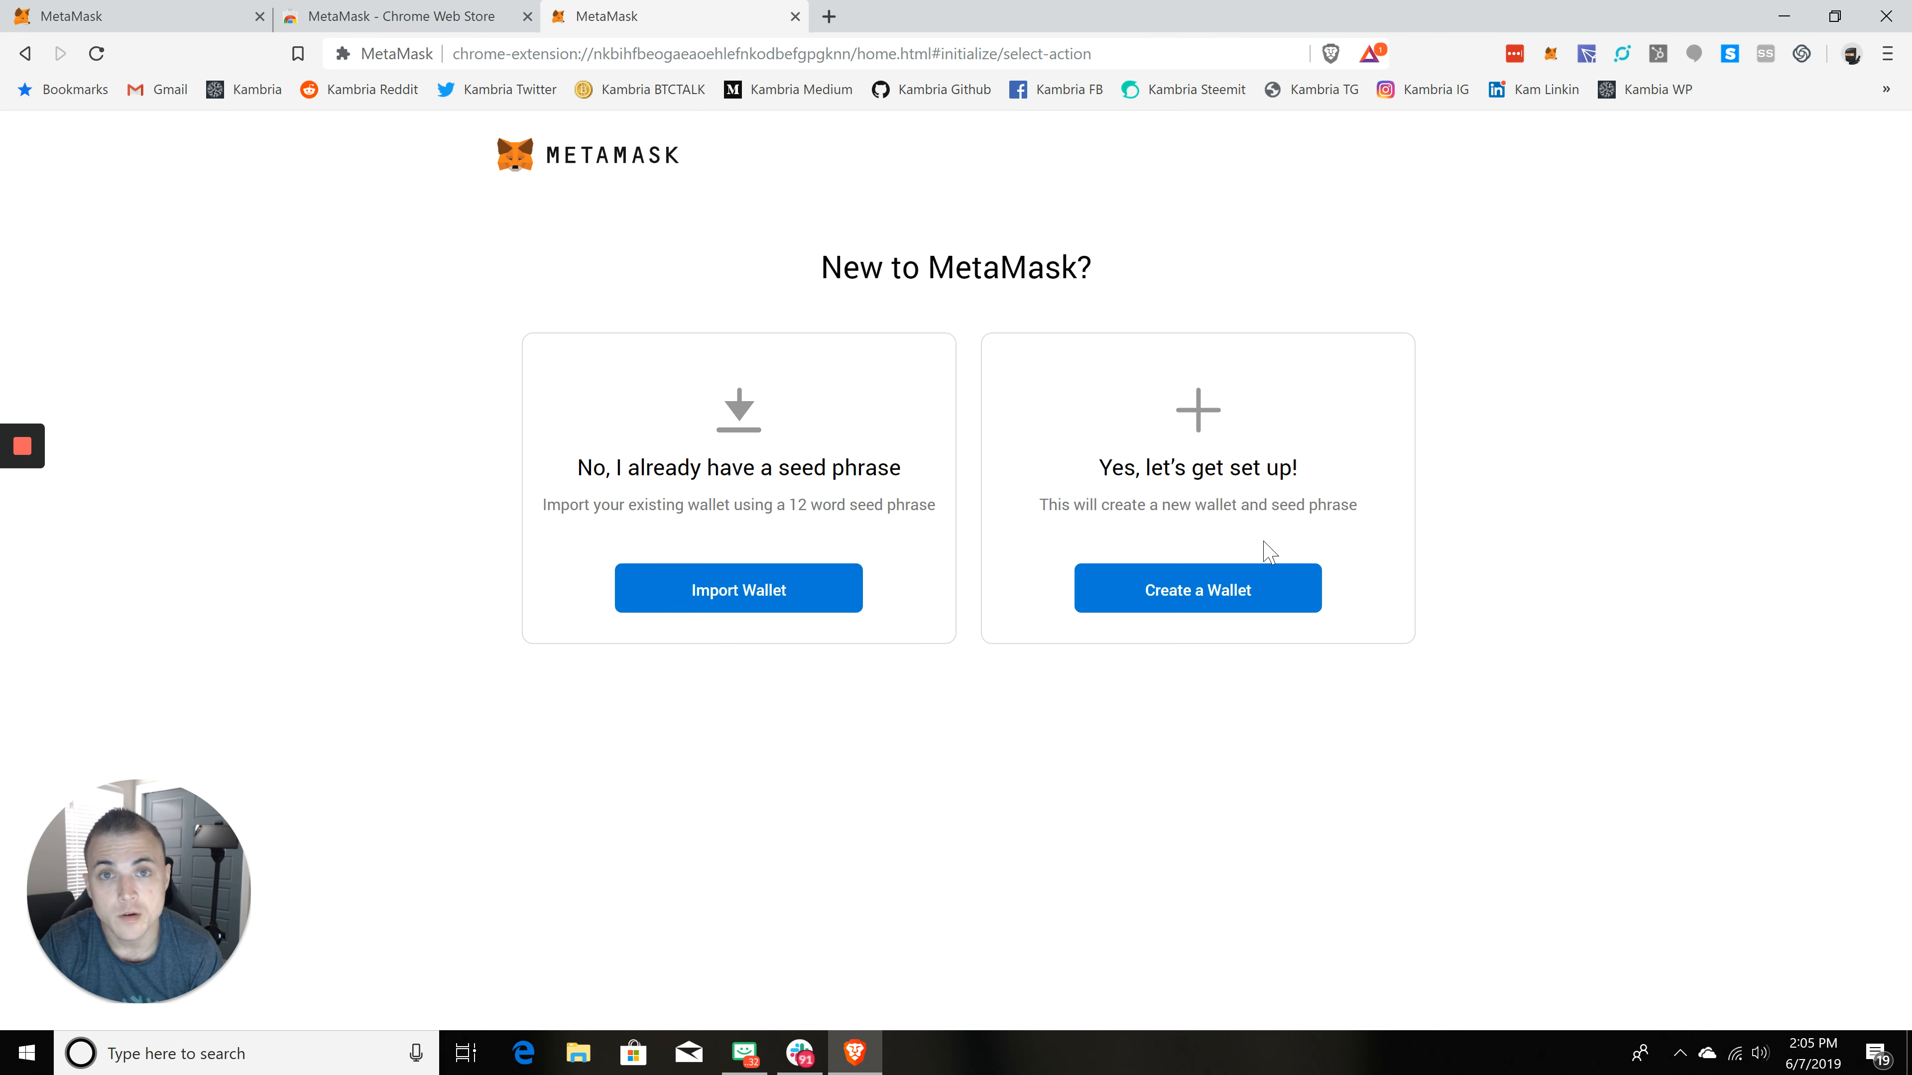
Step: Choose to create a new wallet and decline sharing usage data
left_click(1234, 598)
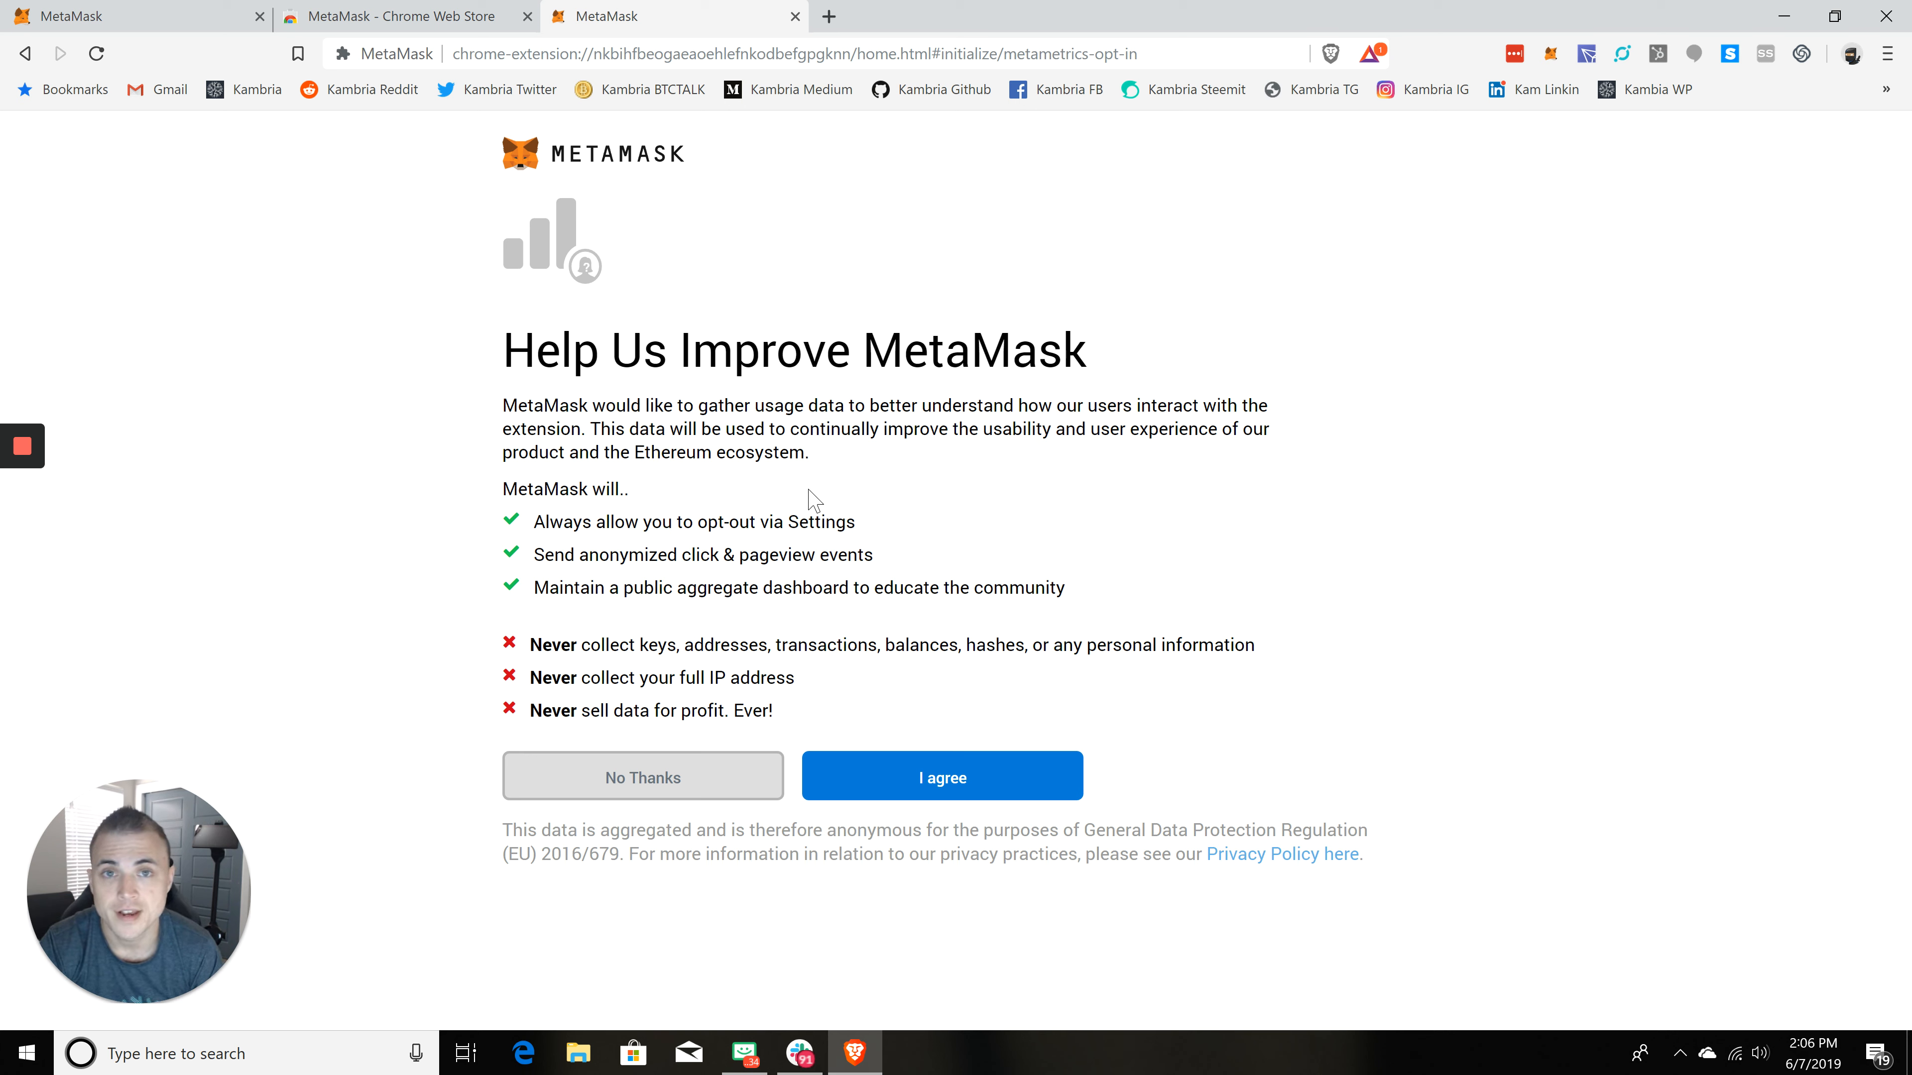
left_click(667, 788)
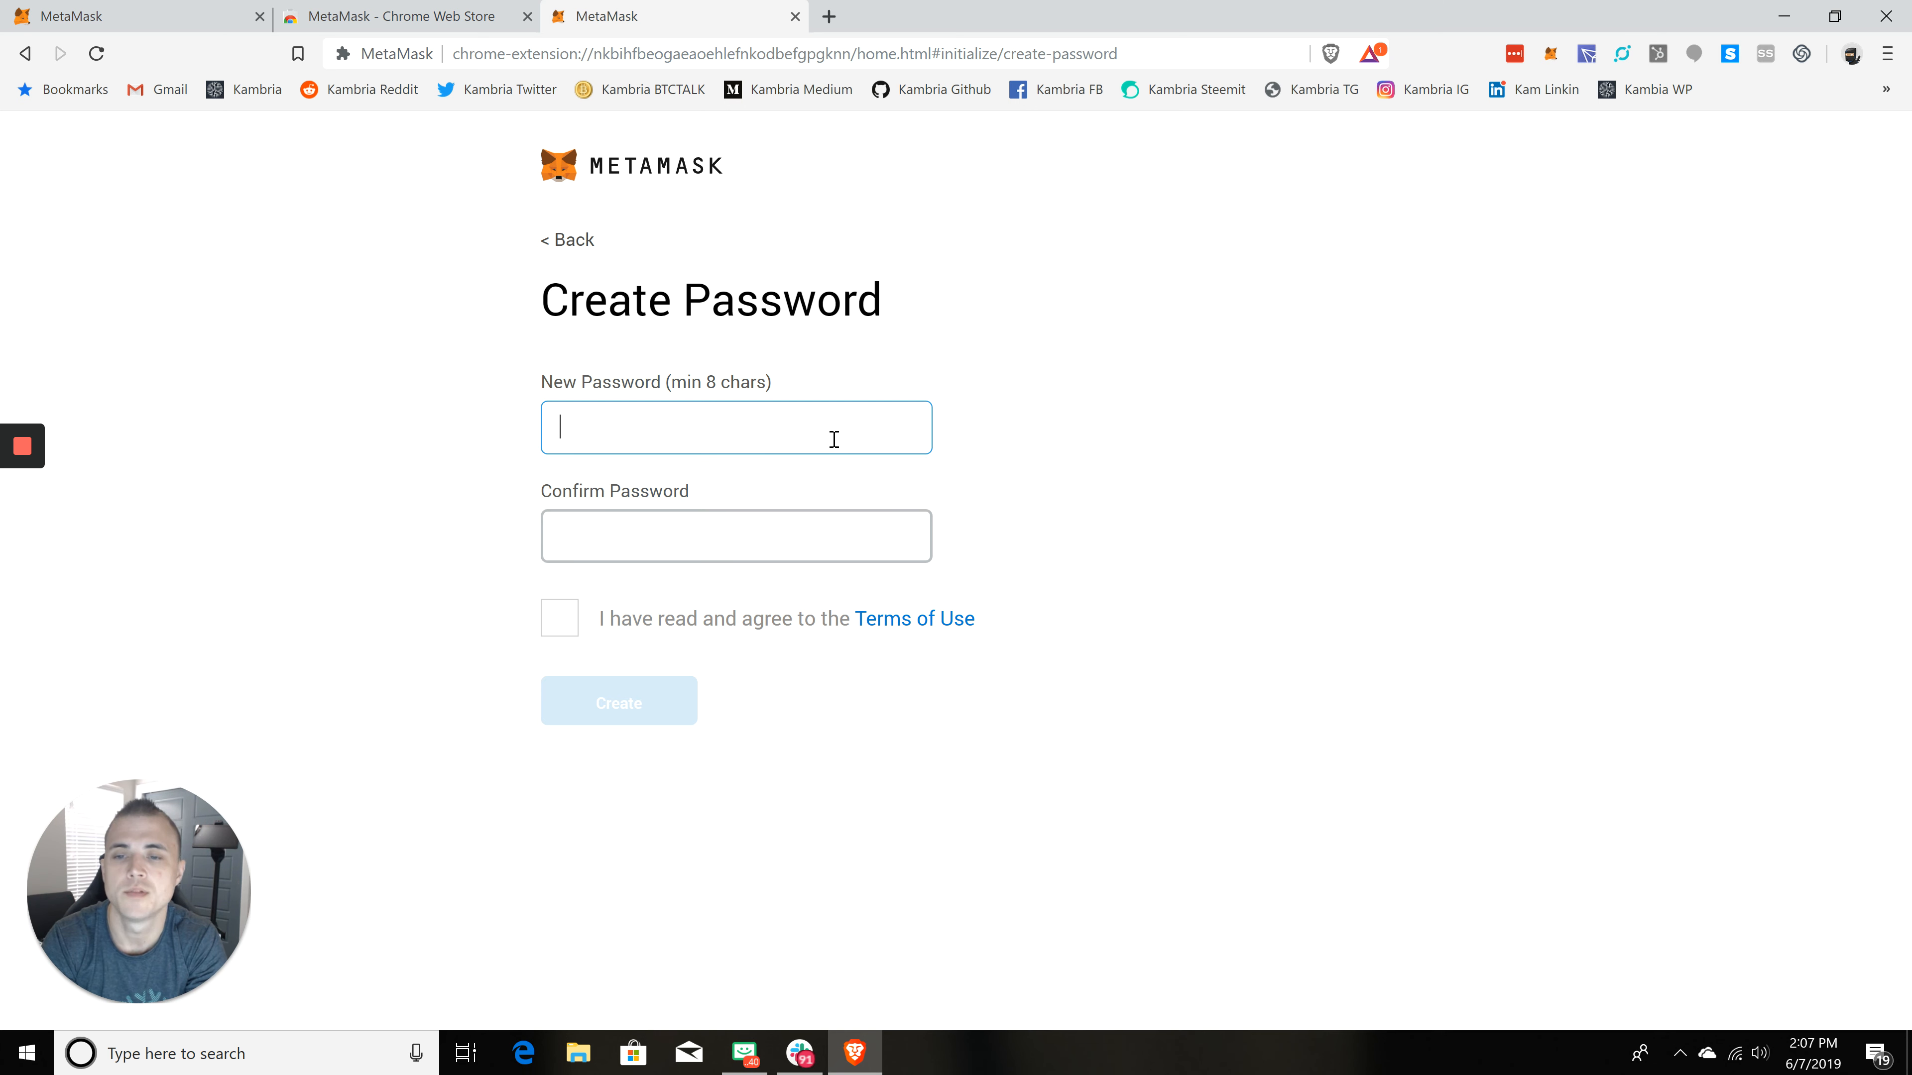
Step: Enter and confirm a new wallet password, accept the Terms of Use, and create the wallet
type("******")
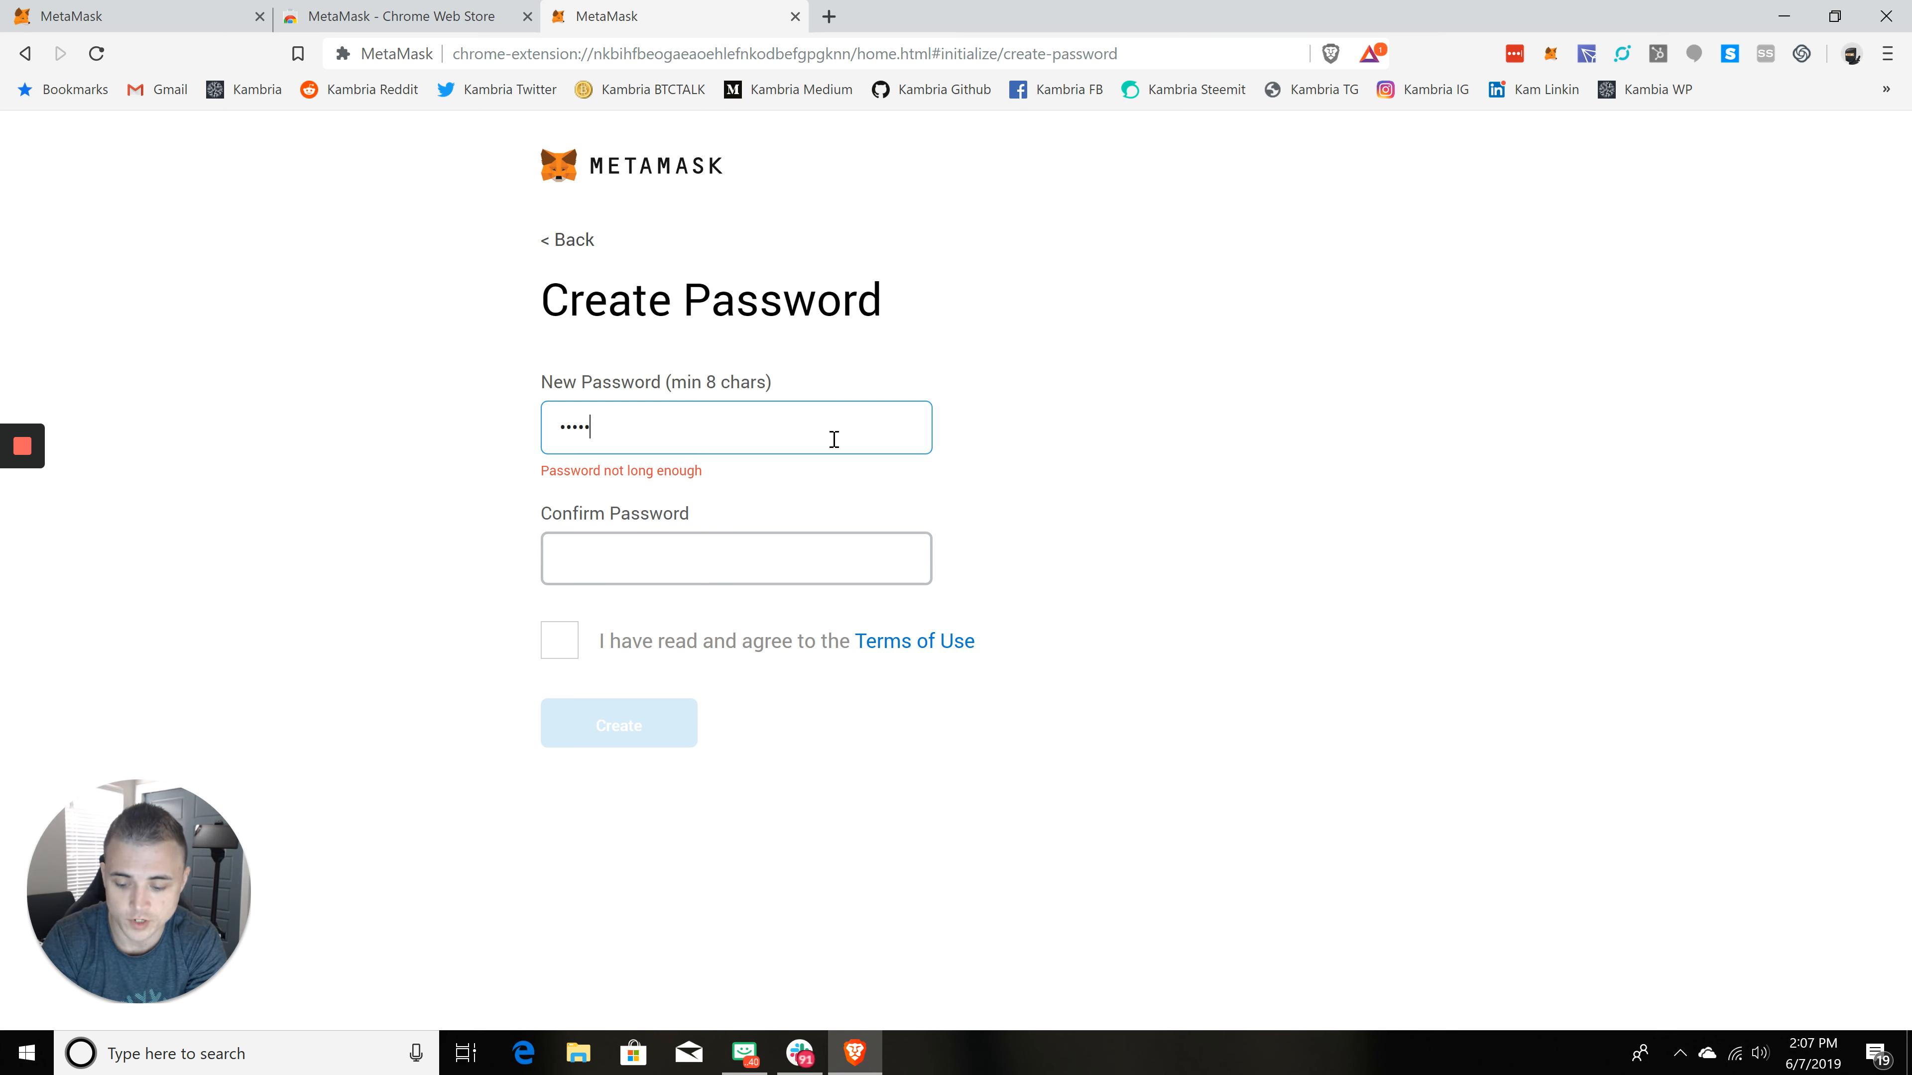
type("**")
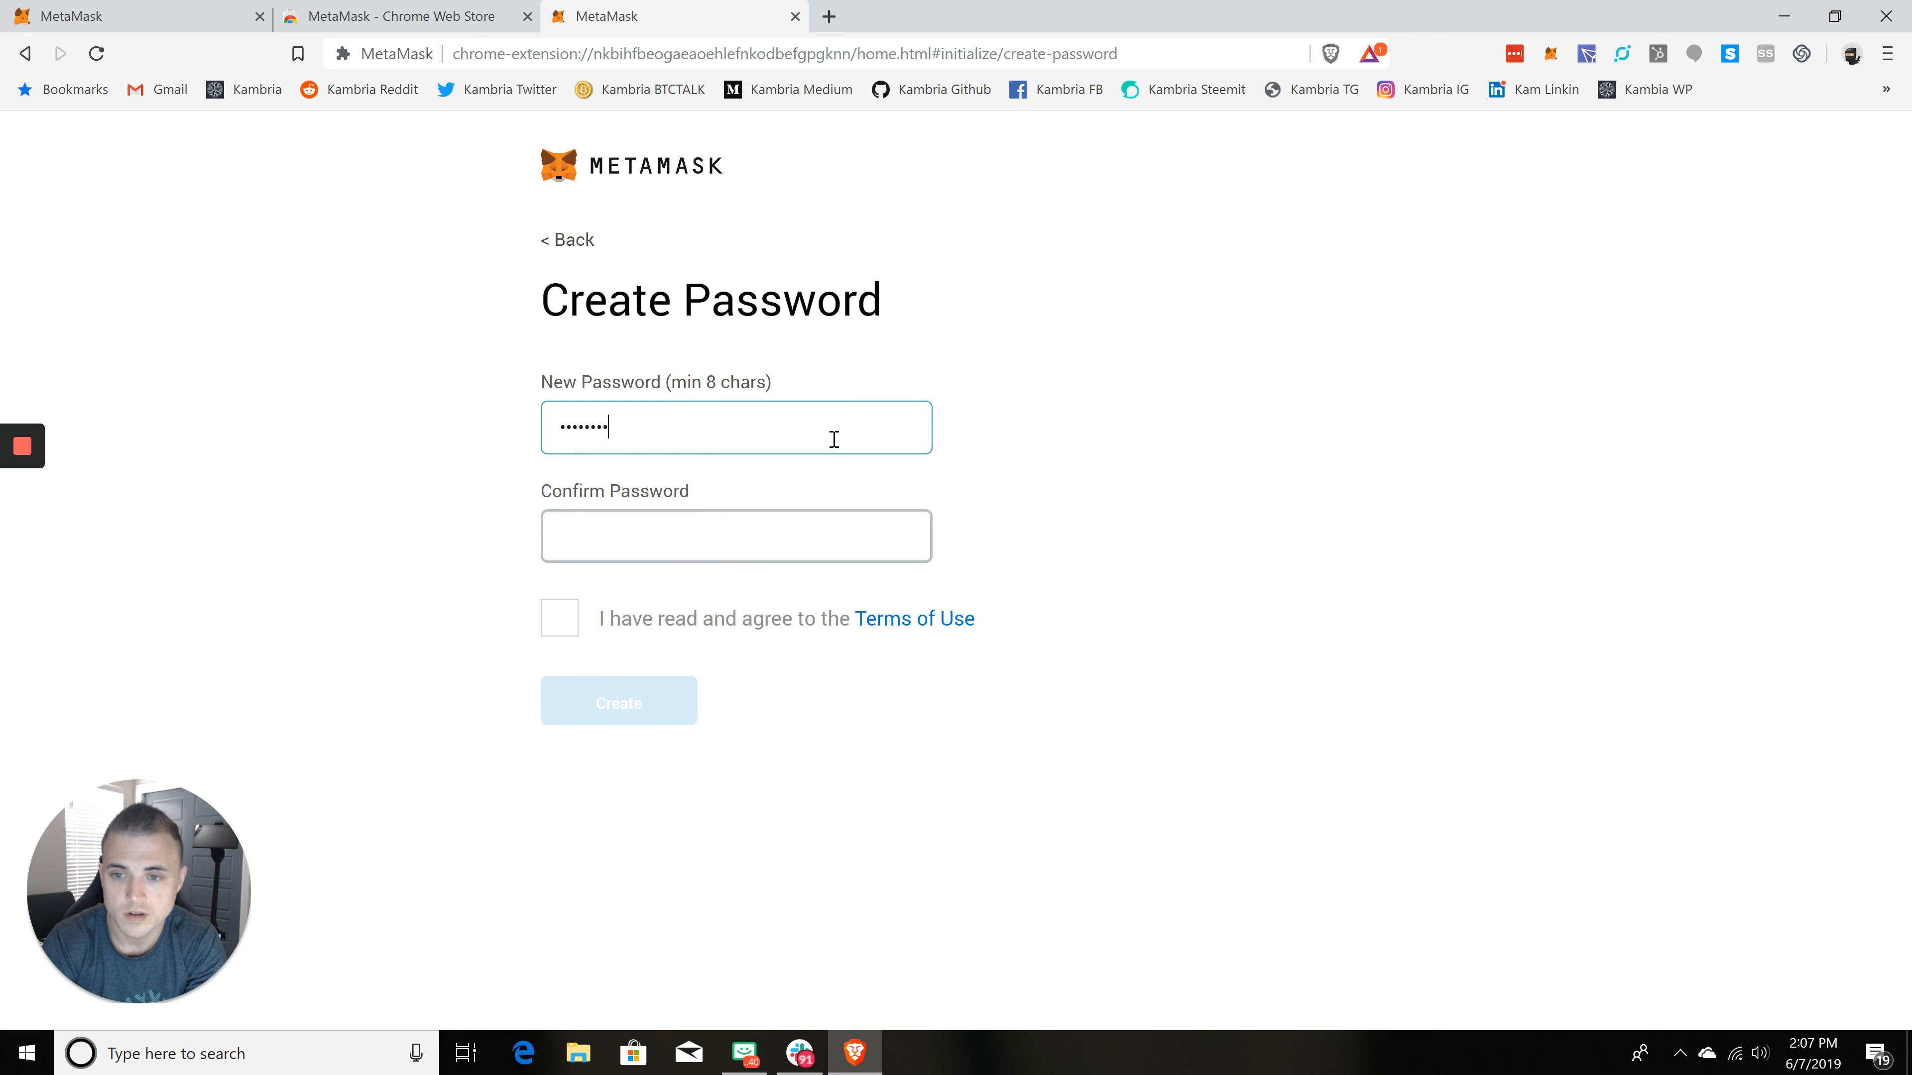
type("**")
key("Tab")
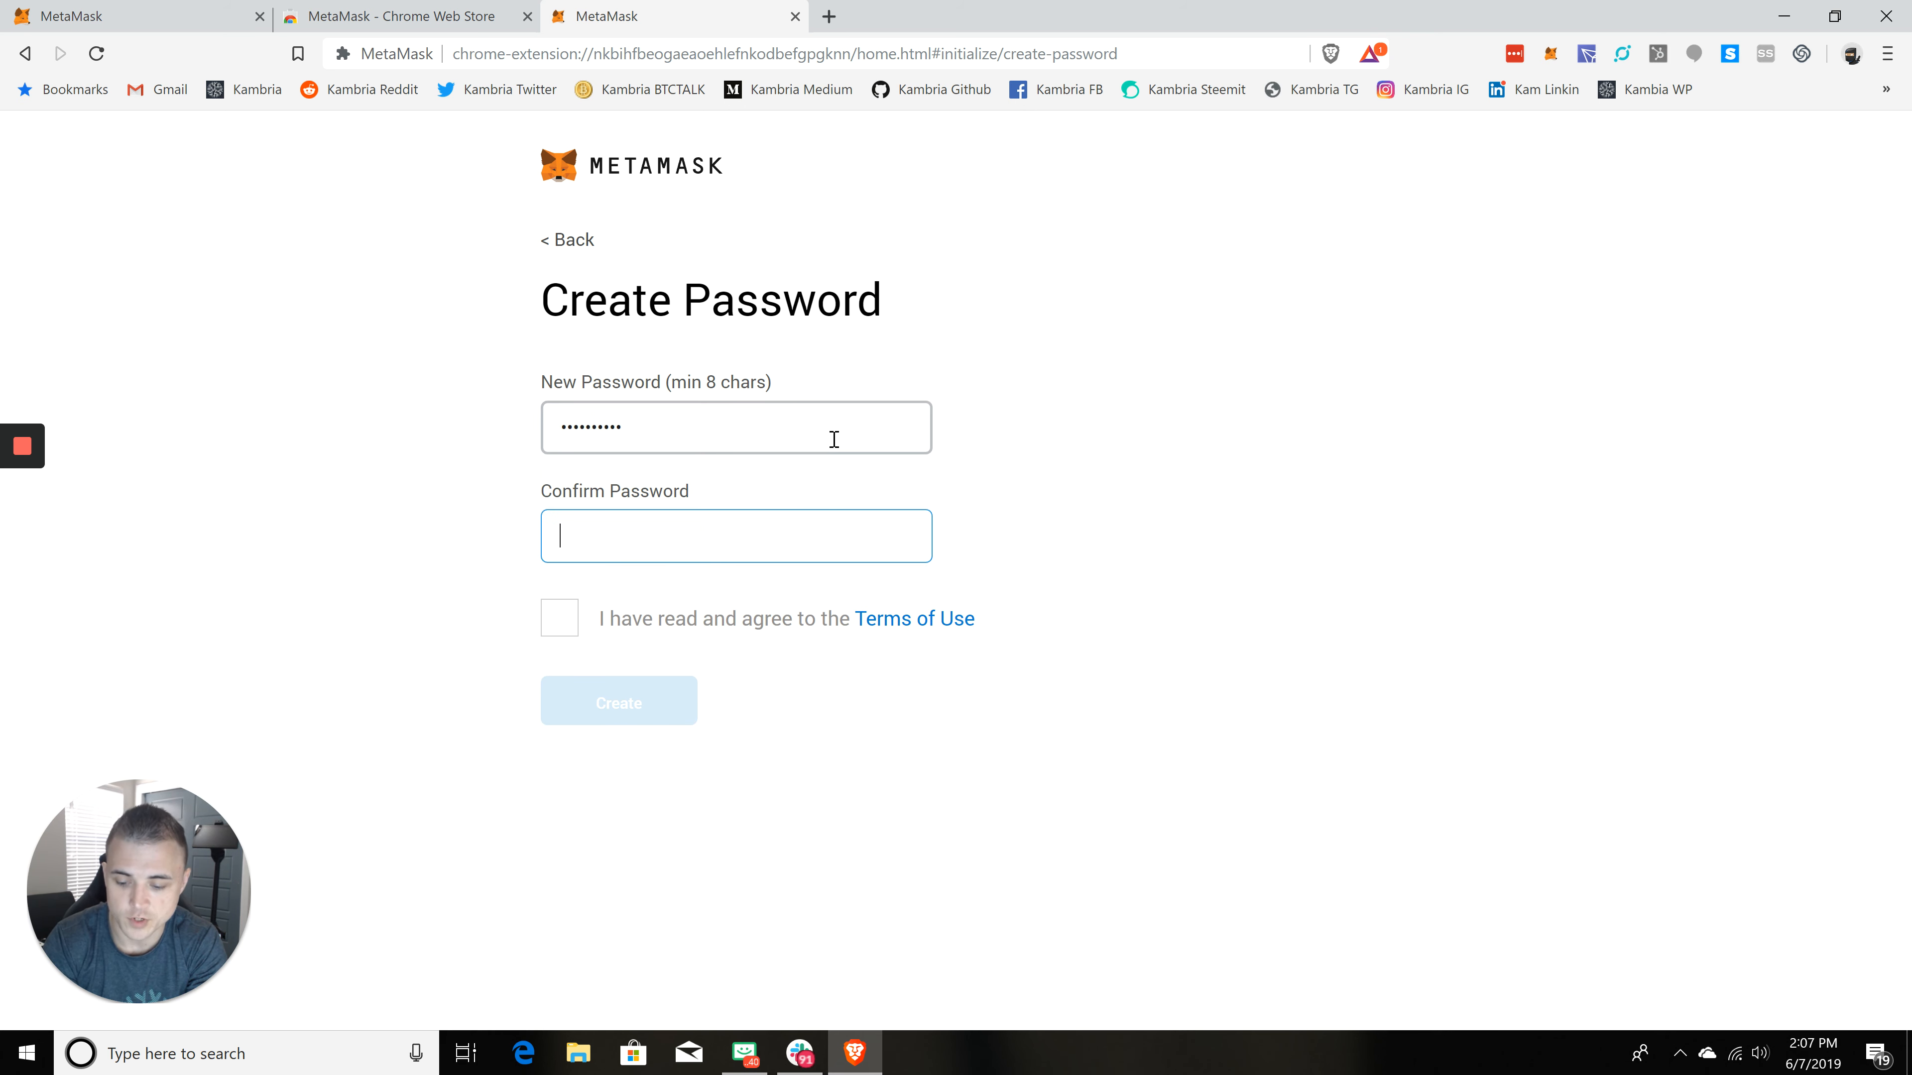
type("********")
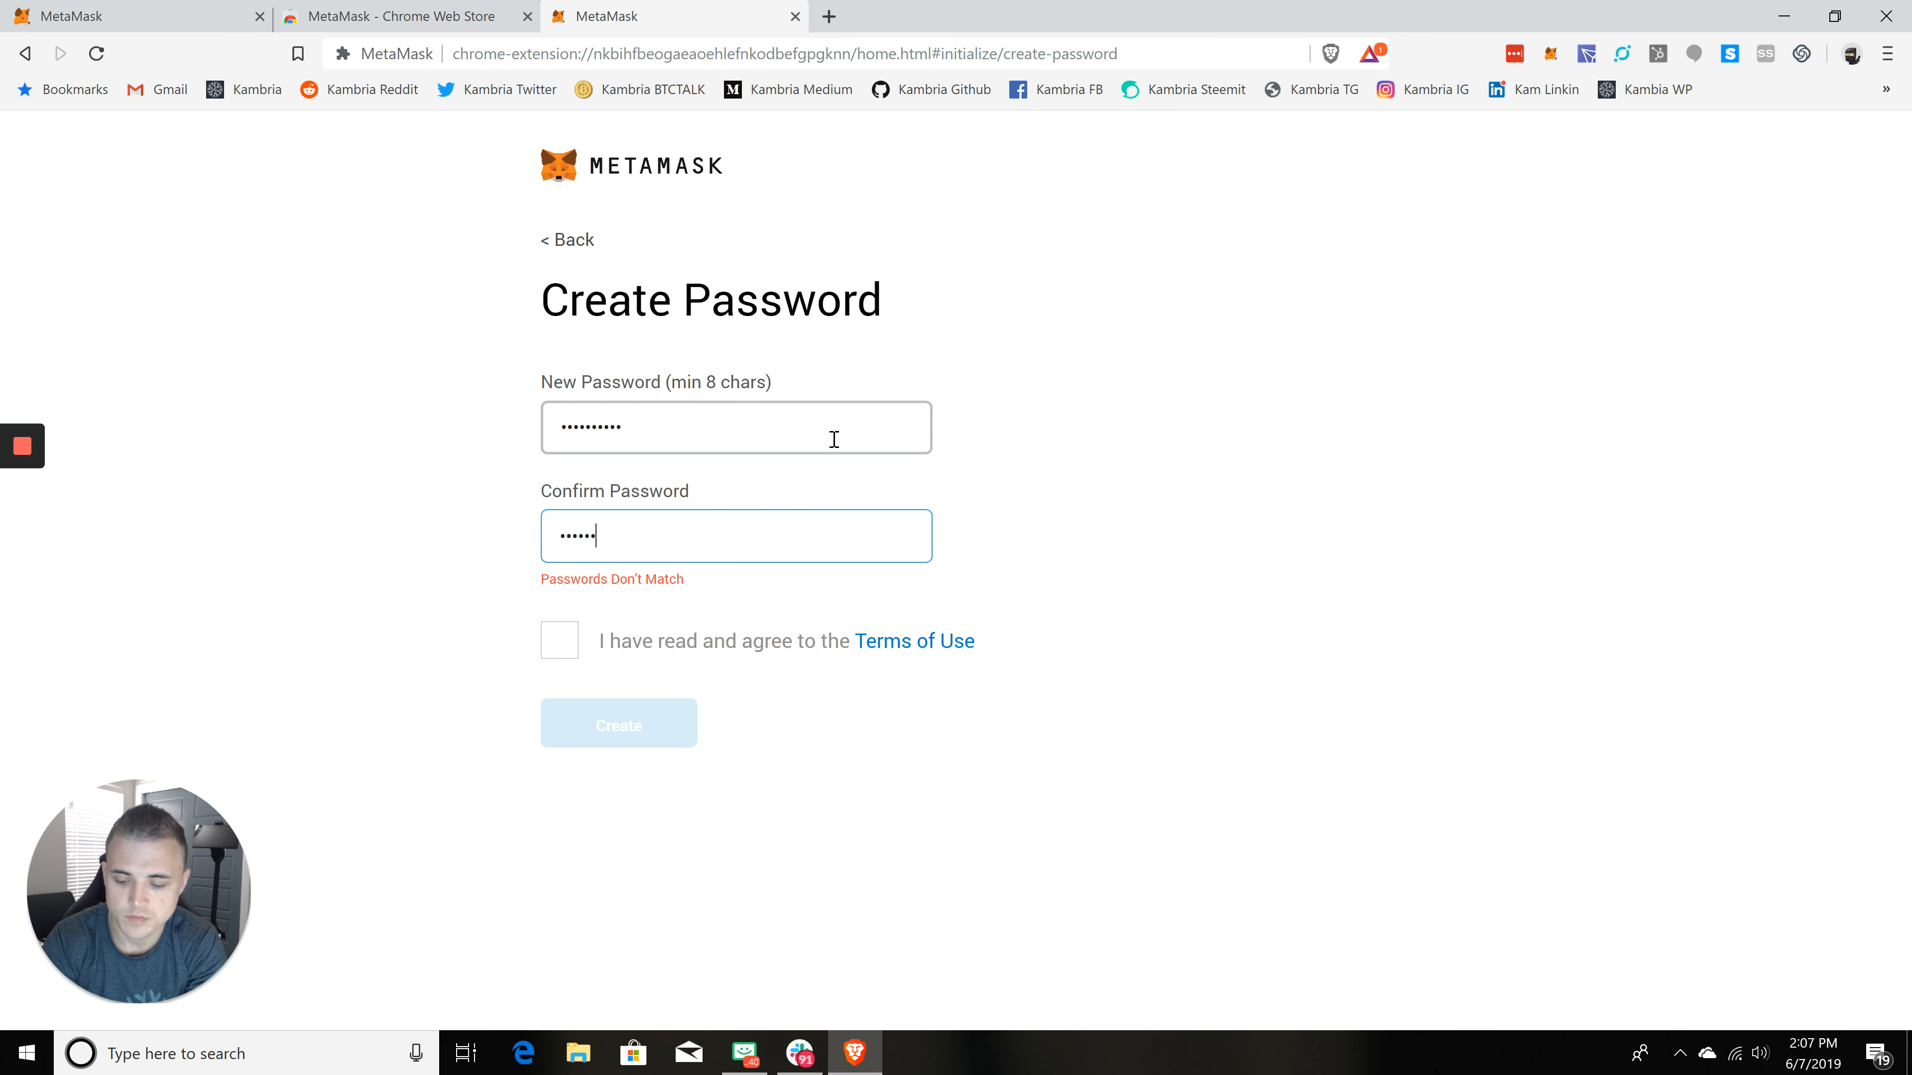
type("**")
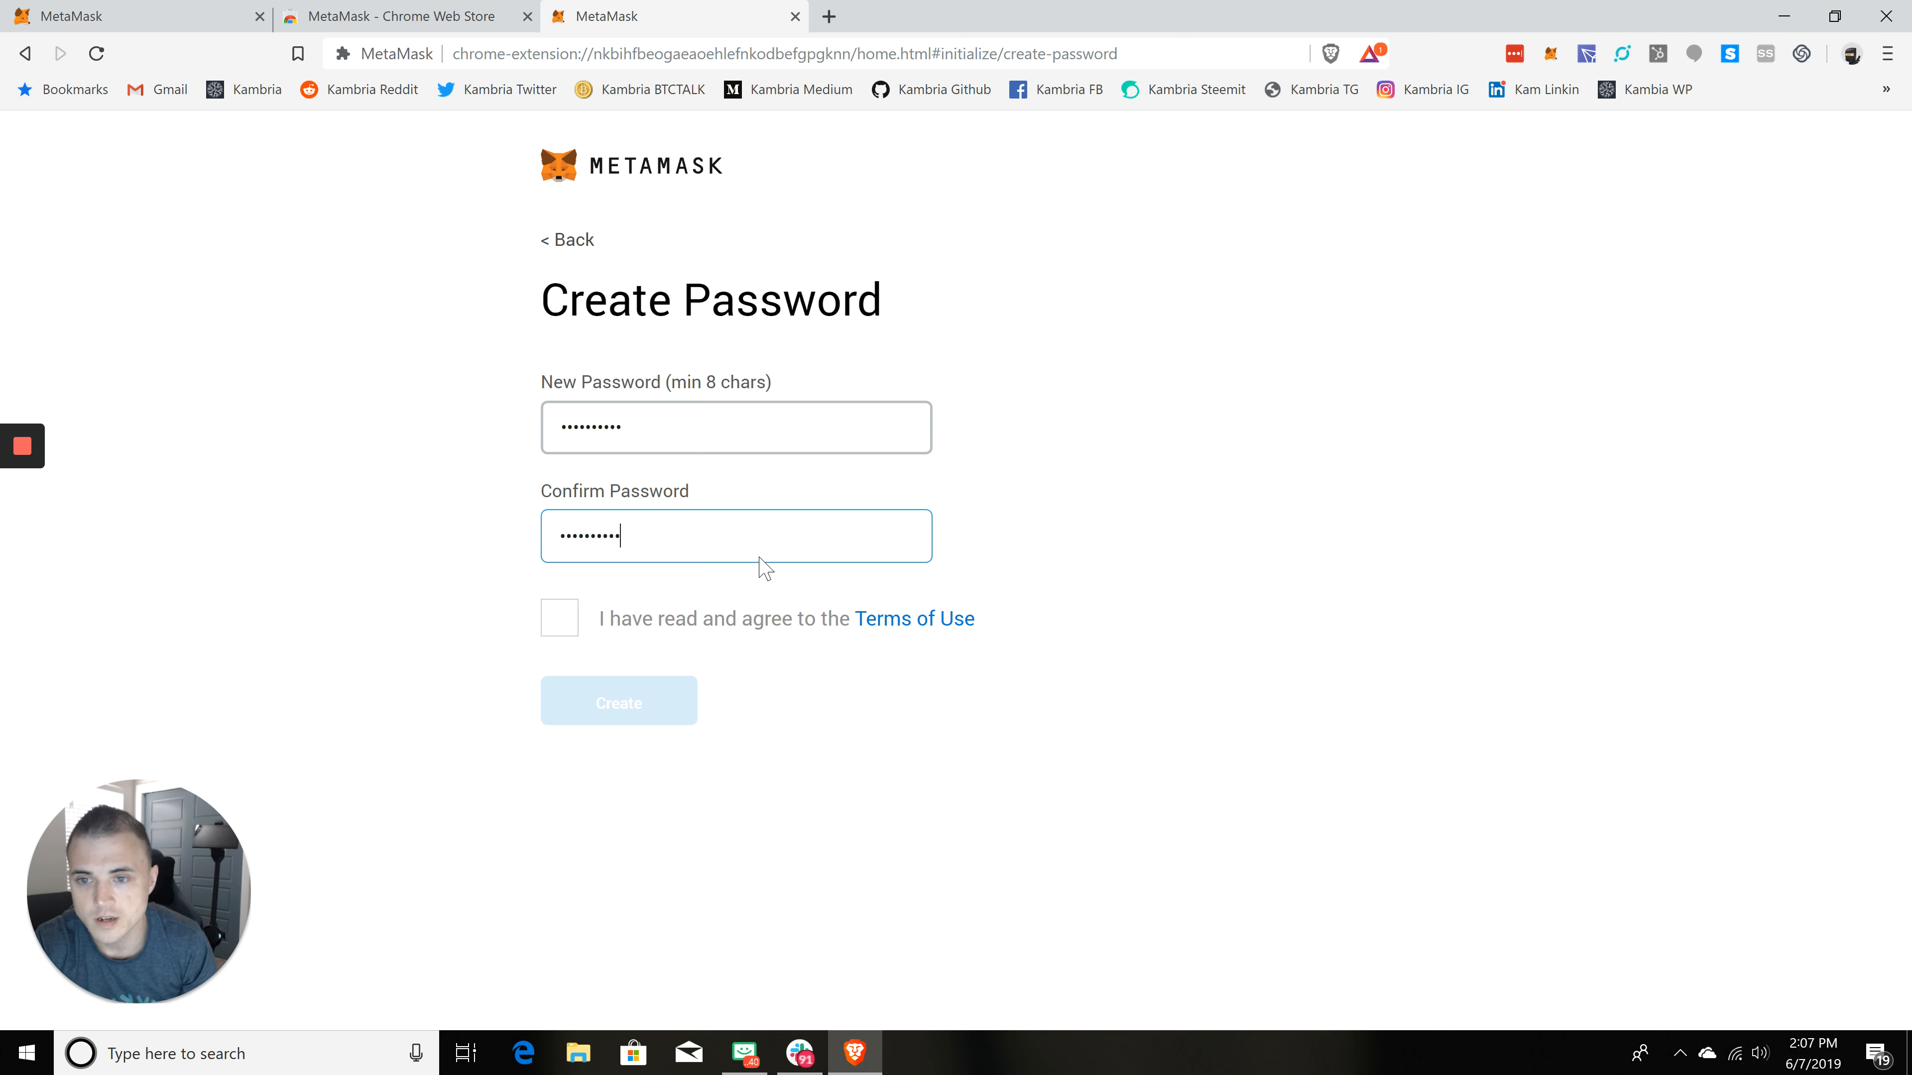
left_click(559, 617)
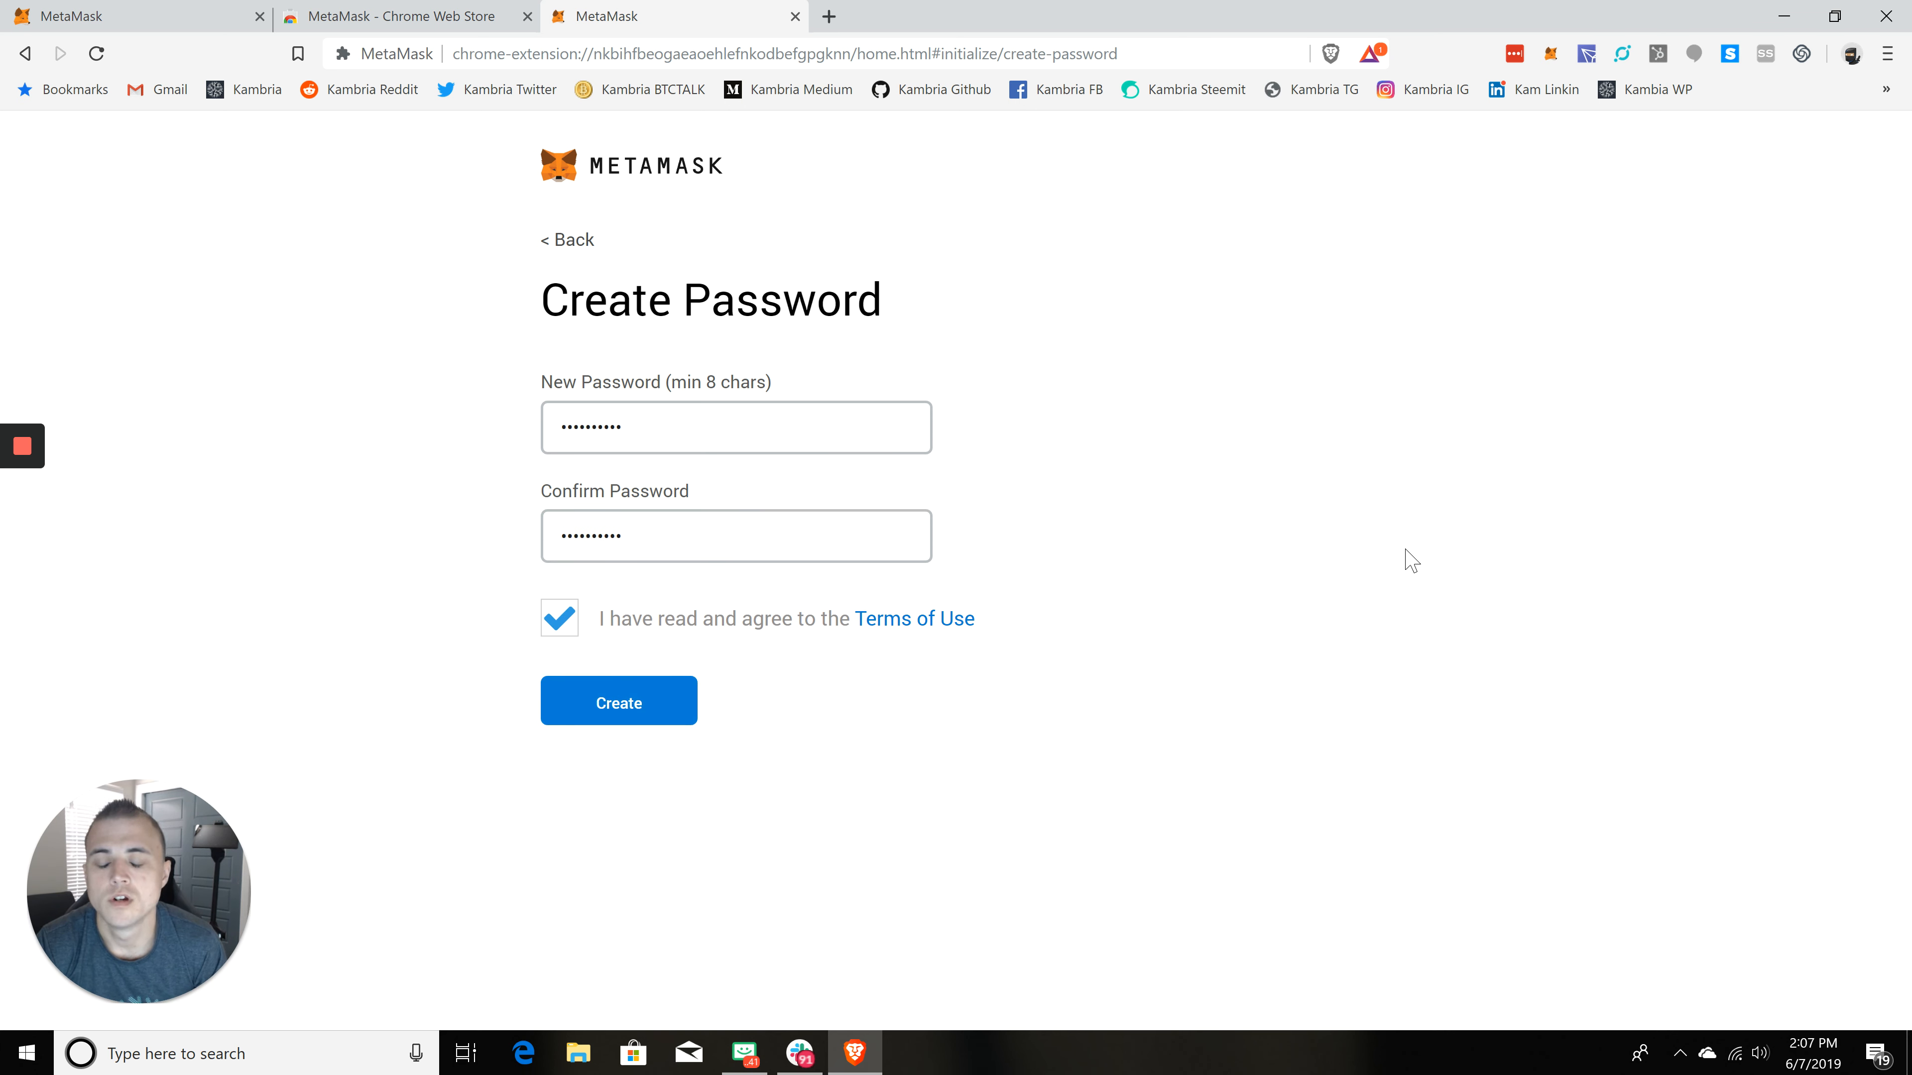
left_click(636, 711)
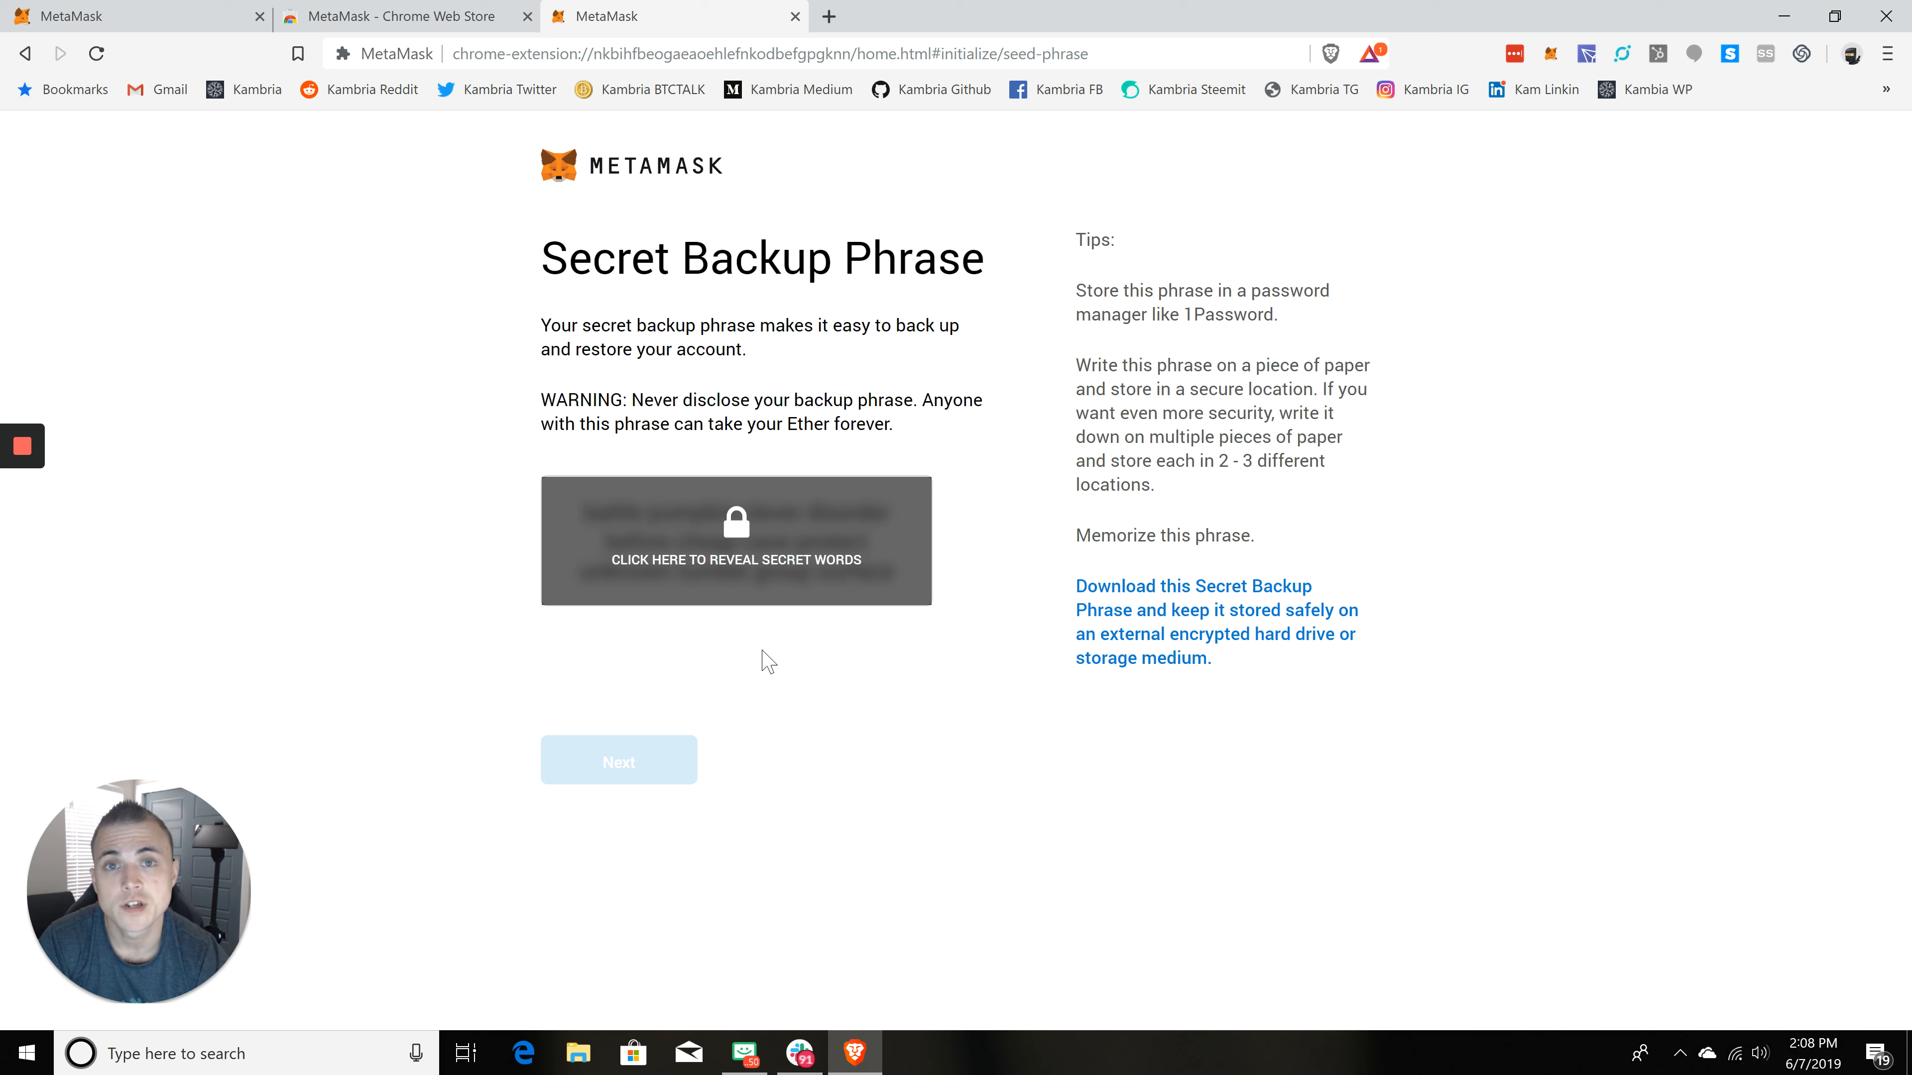
Step: Reveal the secret backup phrase and review it together with the storage tips
left_click(752, 545)
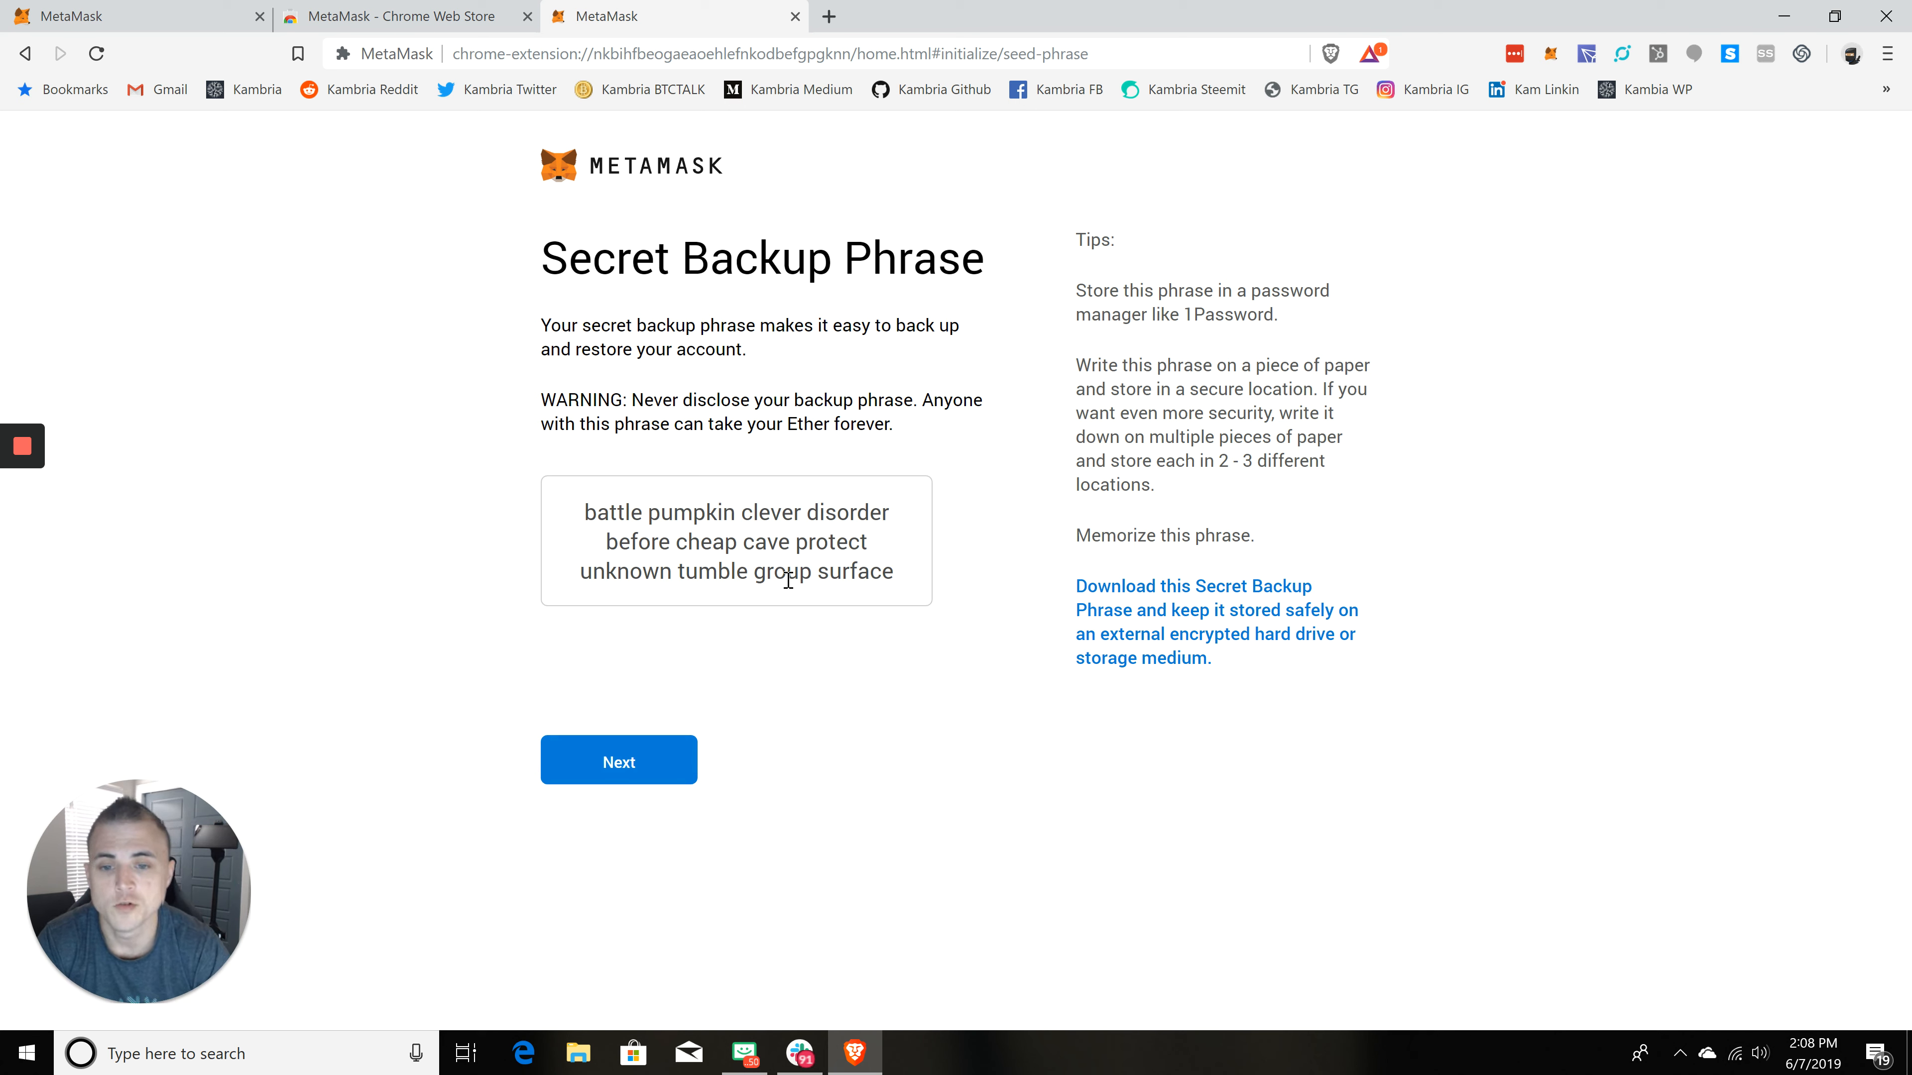
left_click_drag(900, 583, 564, 506)
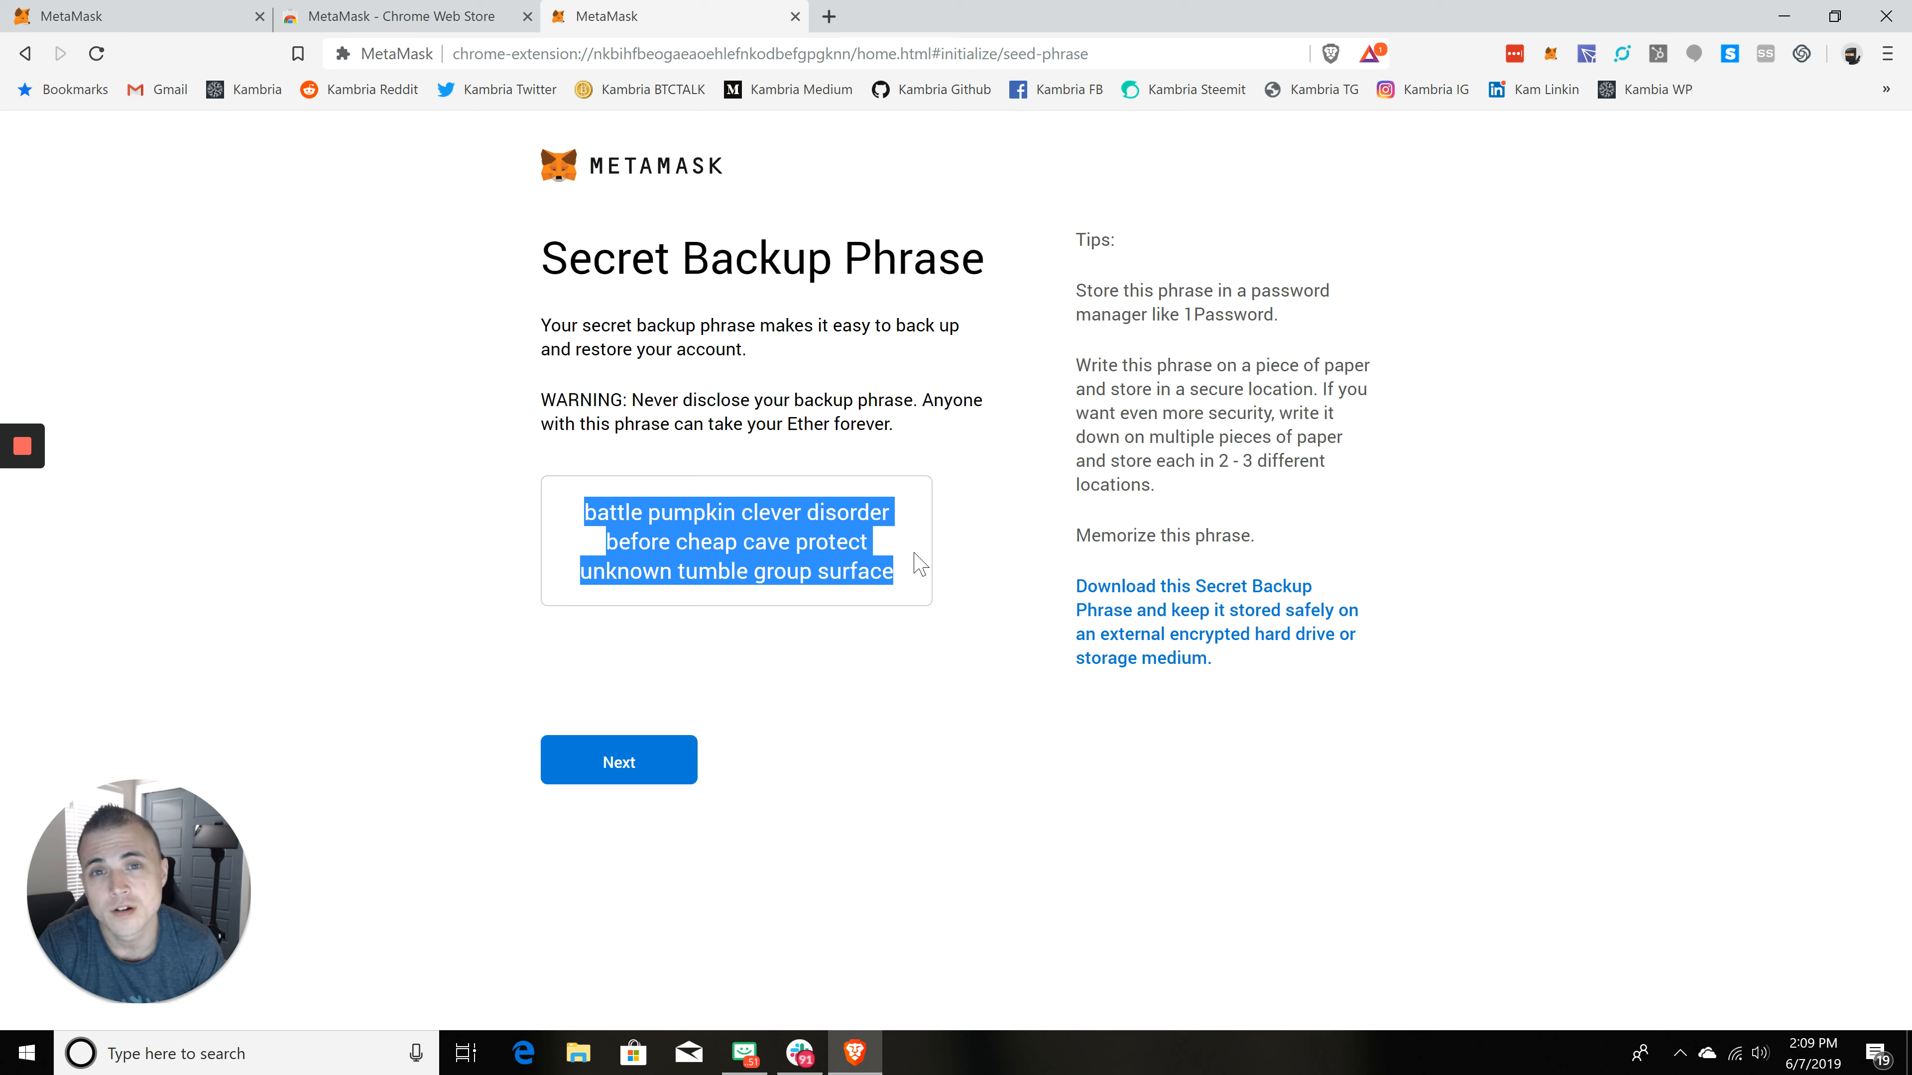
left_click(1259, 313)
left_click_drag(1285, 325, 1051, 288)
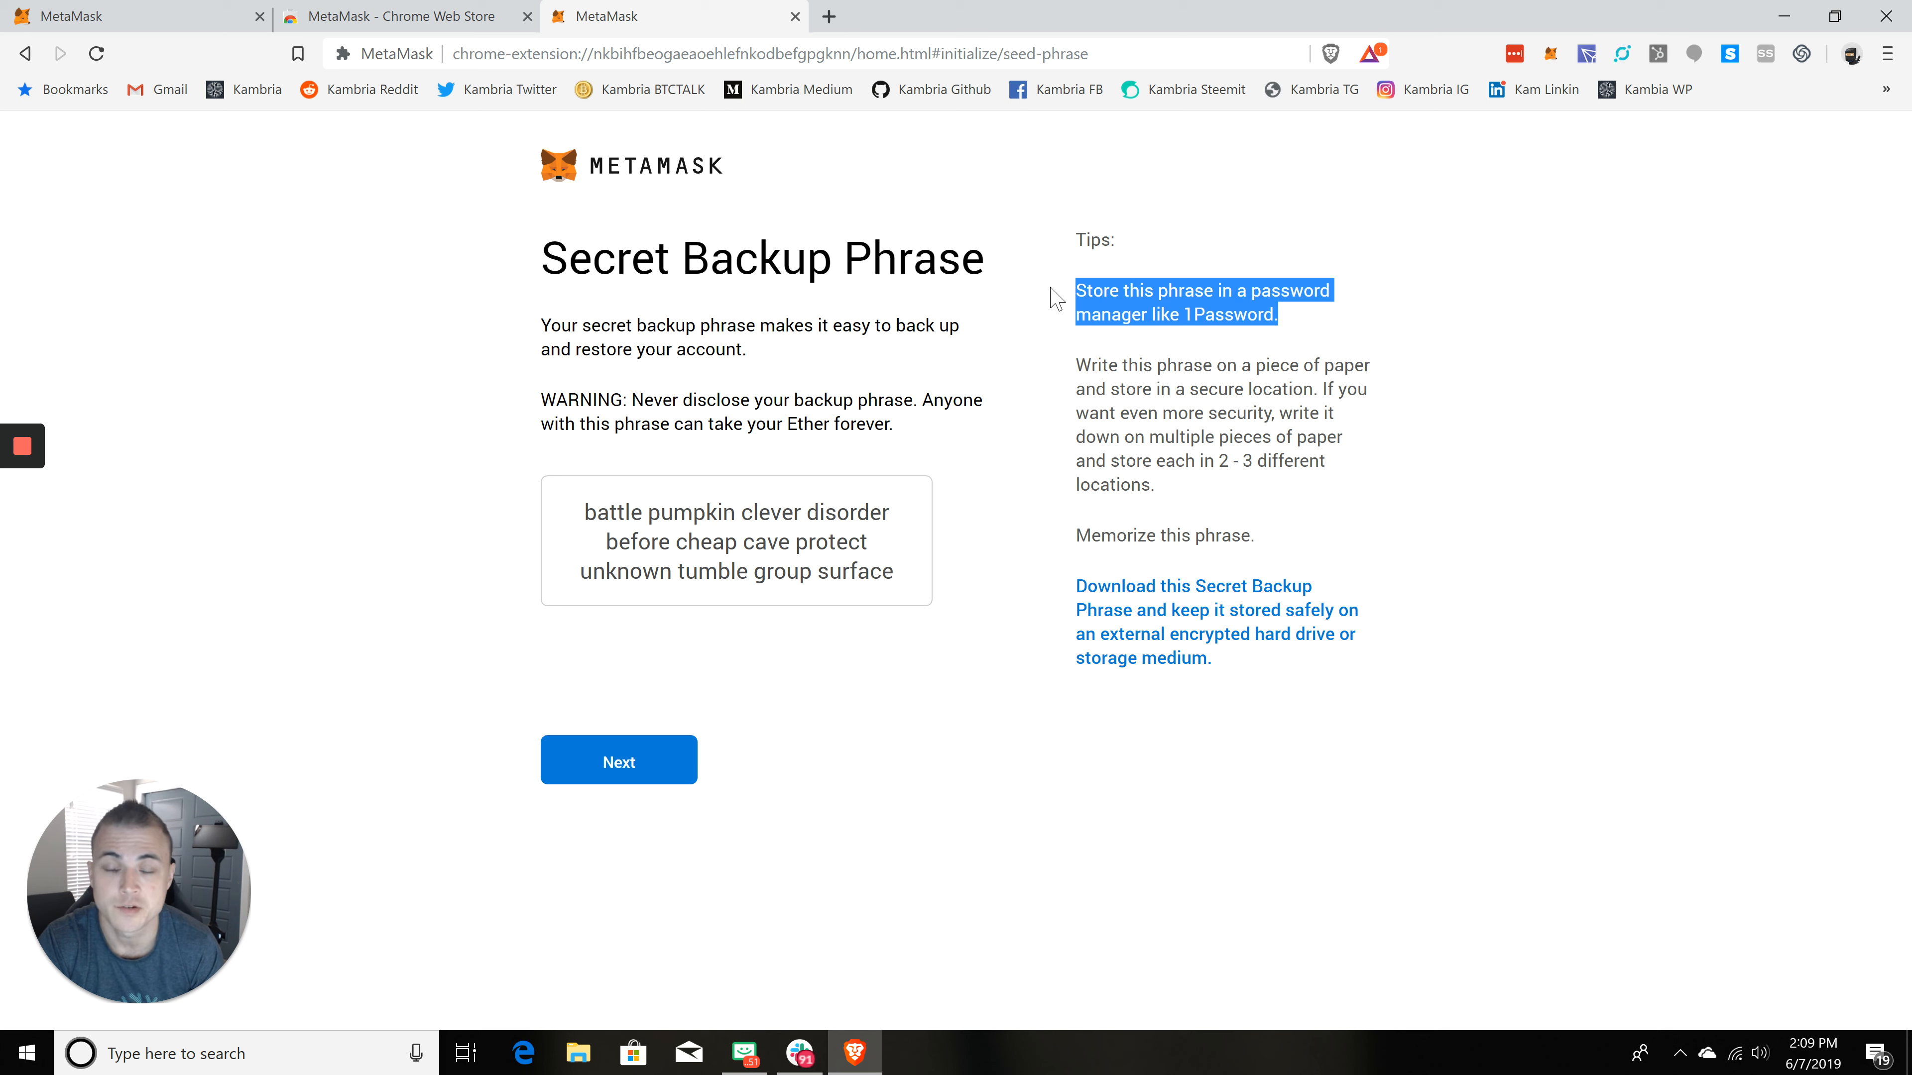
left_click(1081, 303)
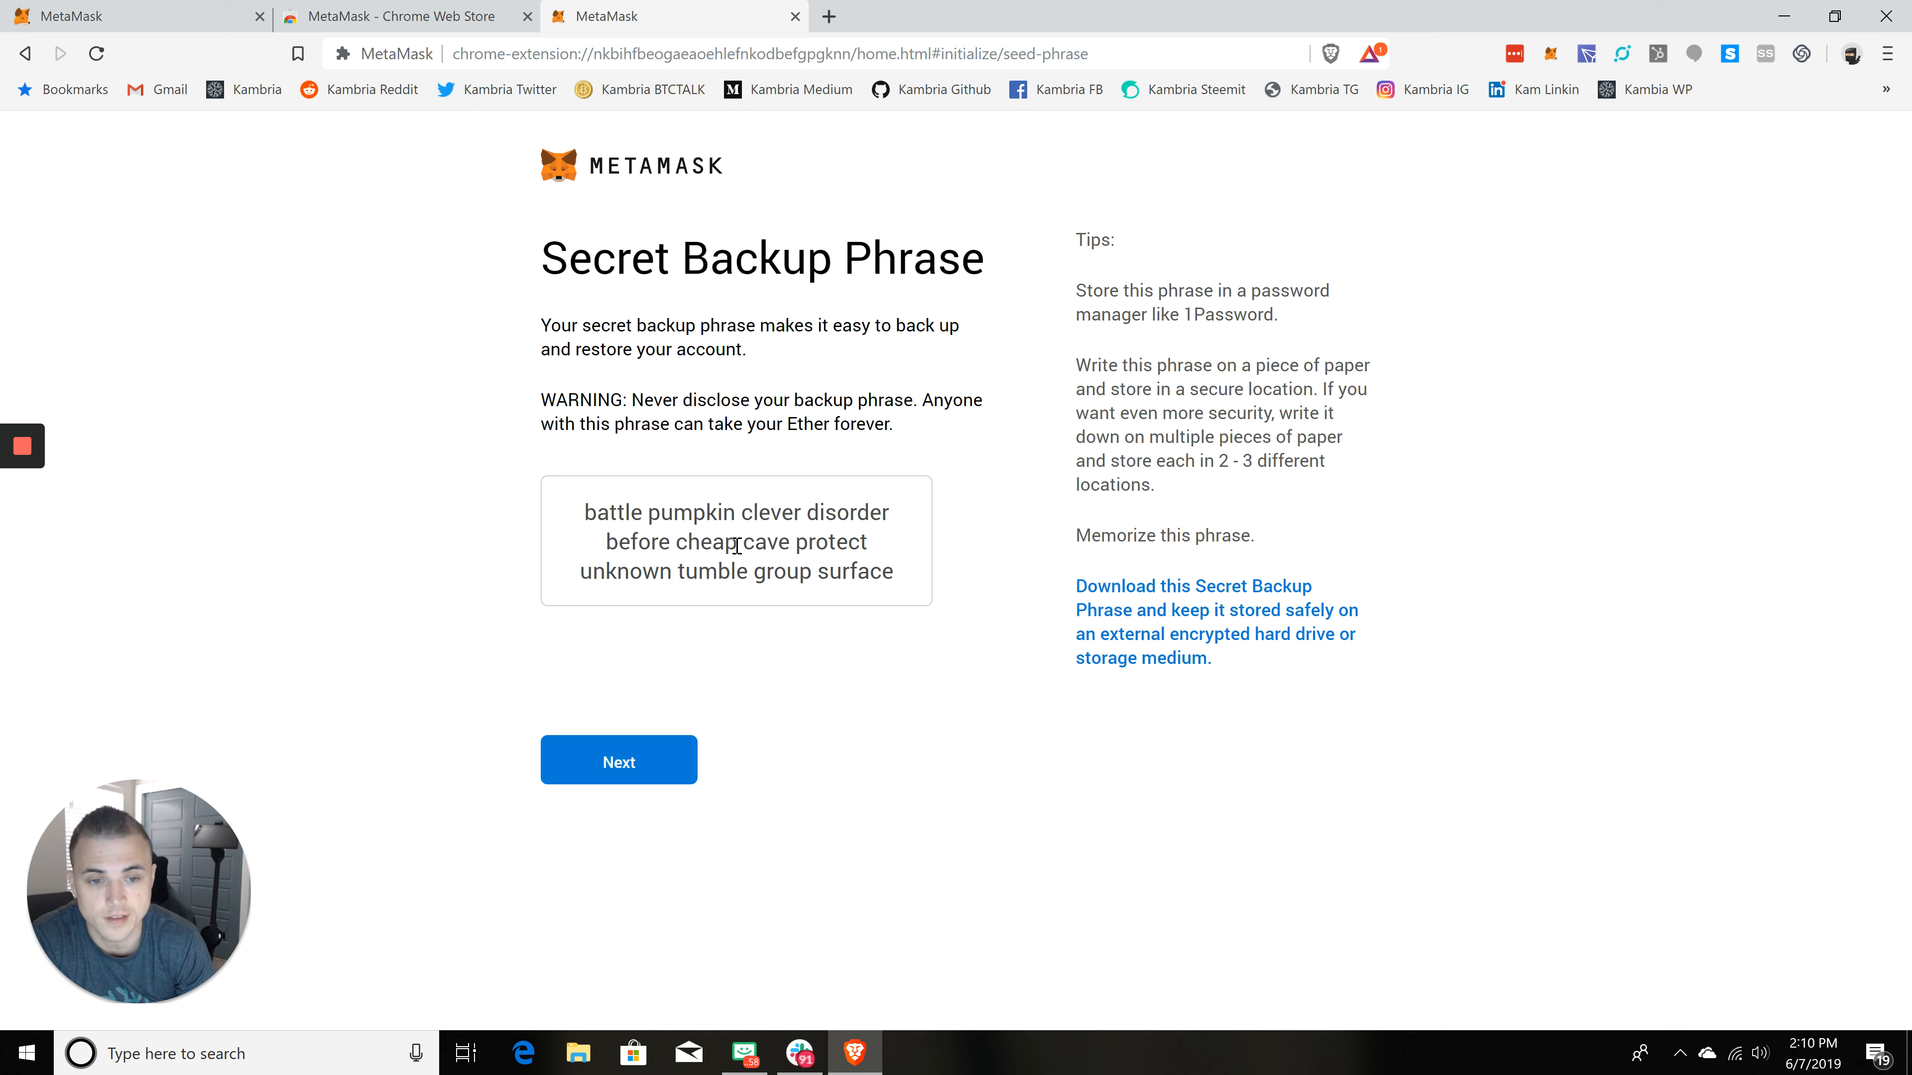
Step: Confirm the secret backup phrase by selecting all twelve words in their original order, then submit the confirmation
left_click(651, 766)
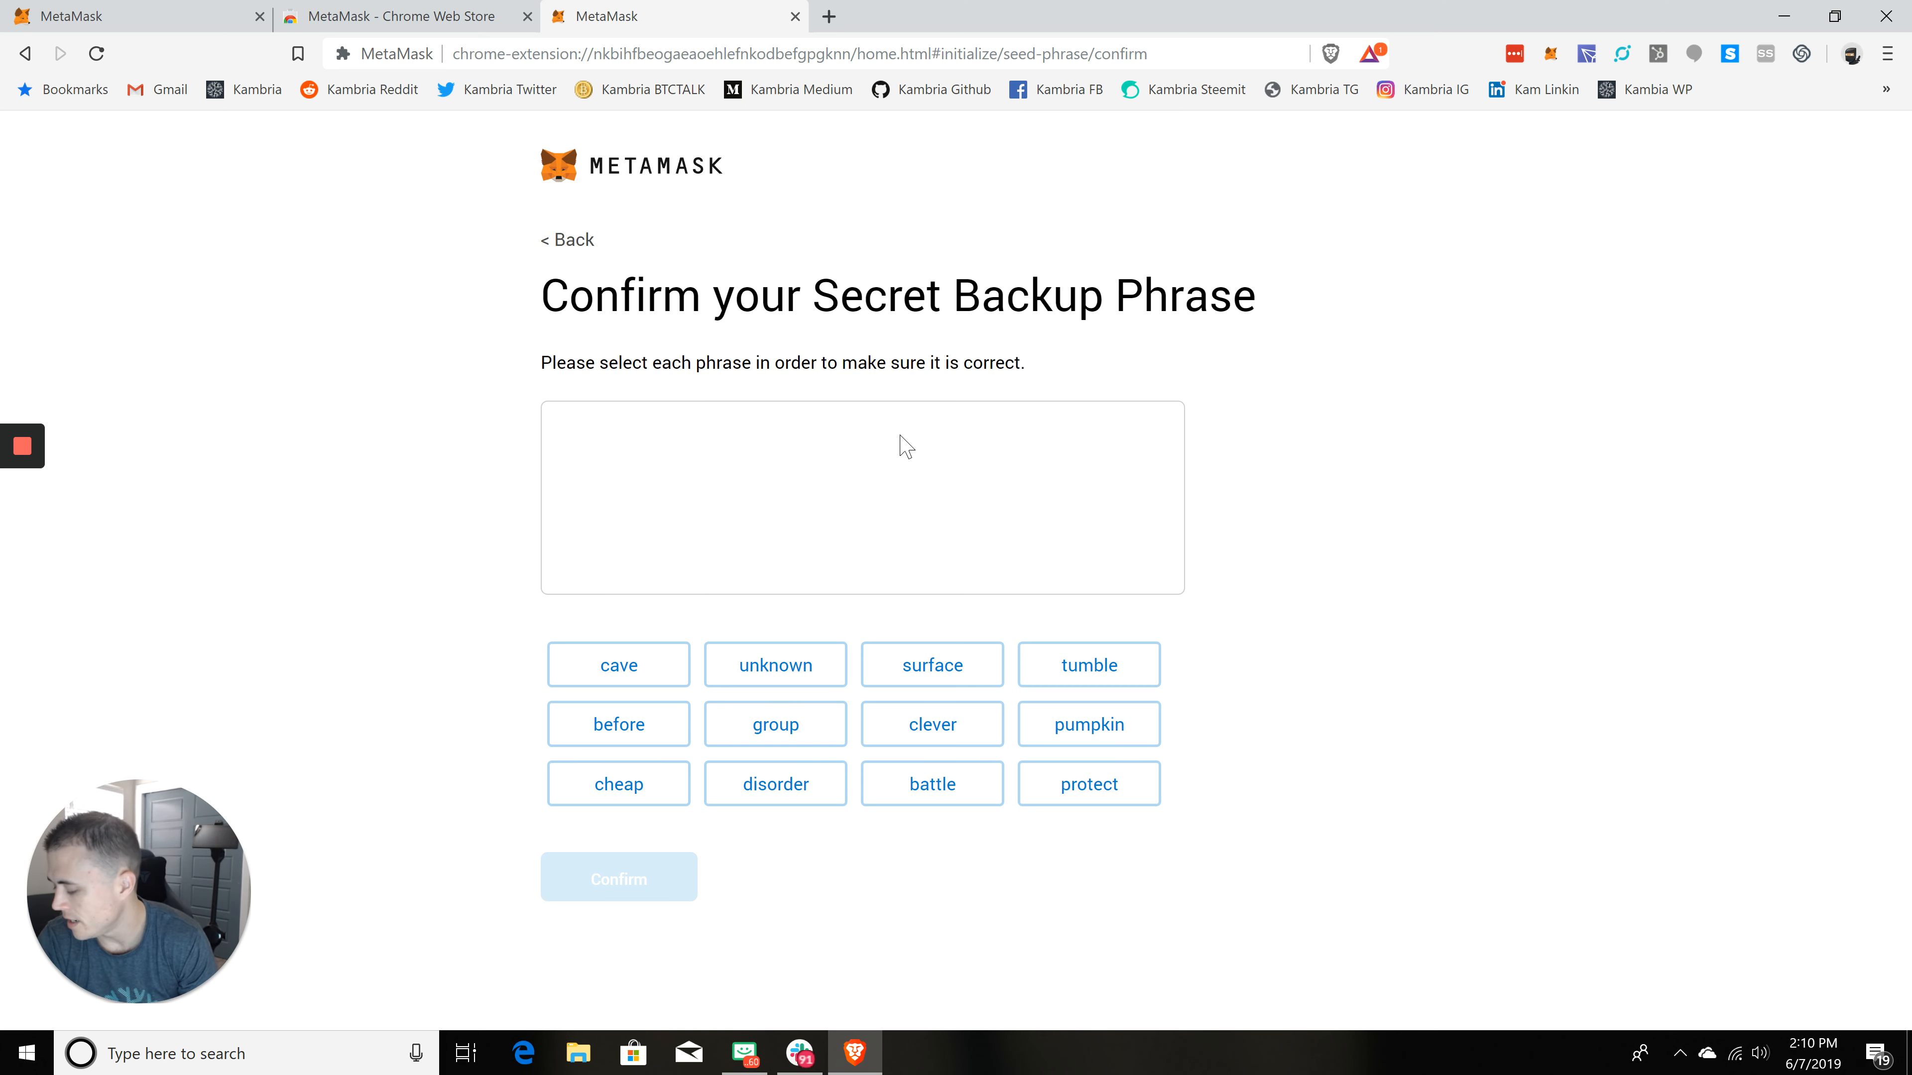
left_click(953, 797)
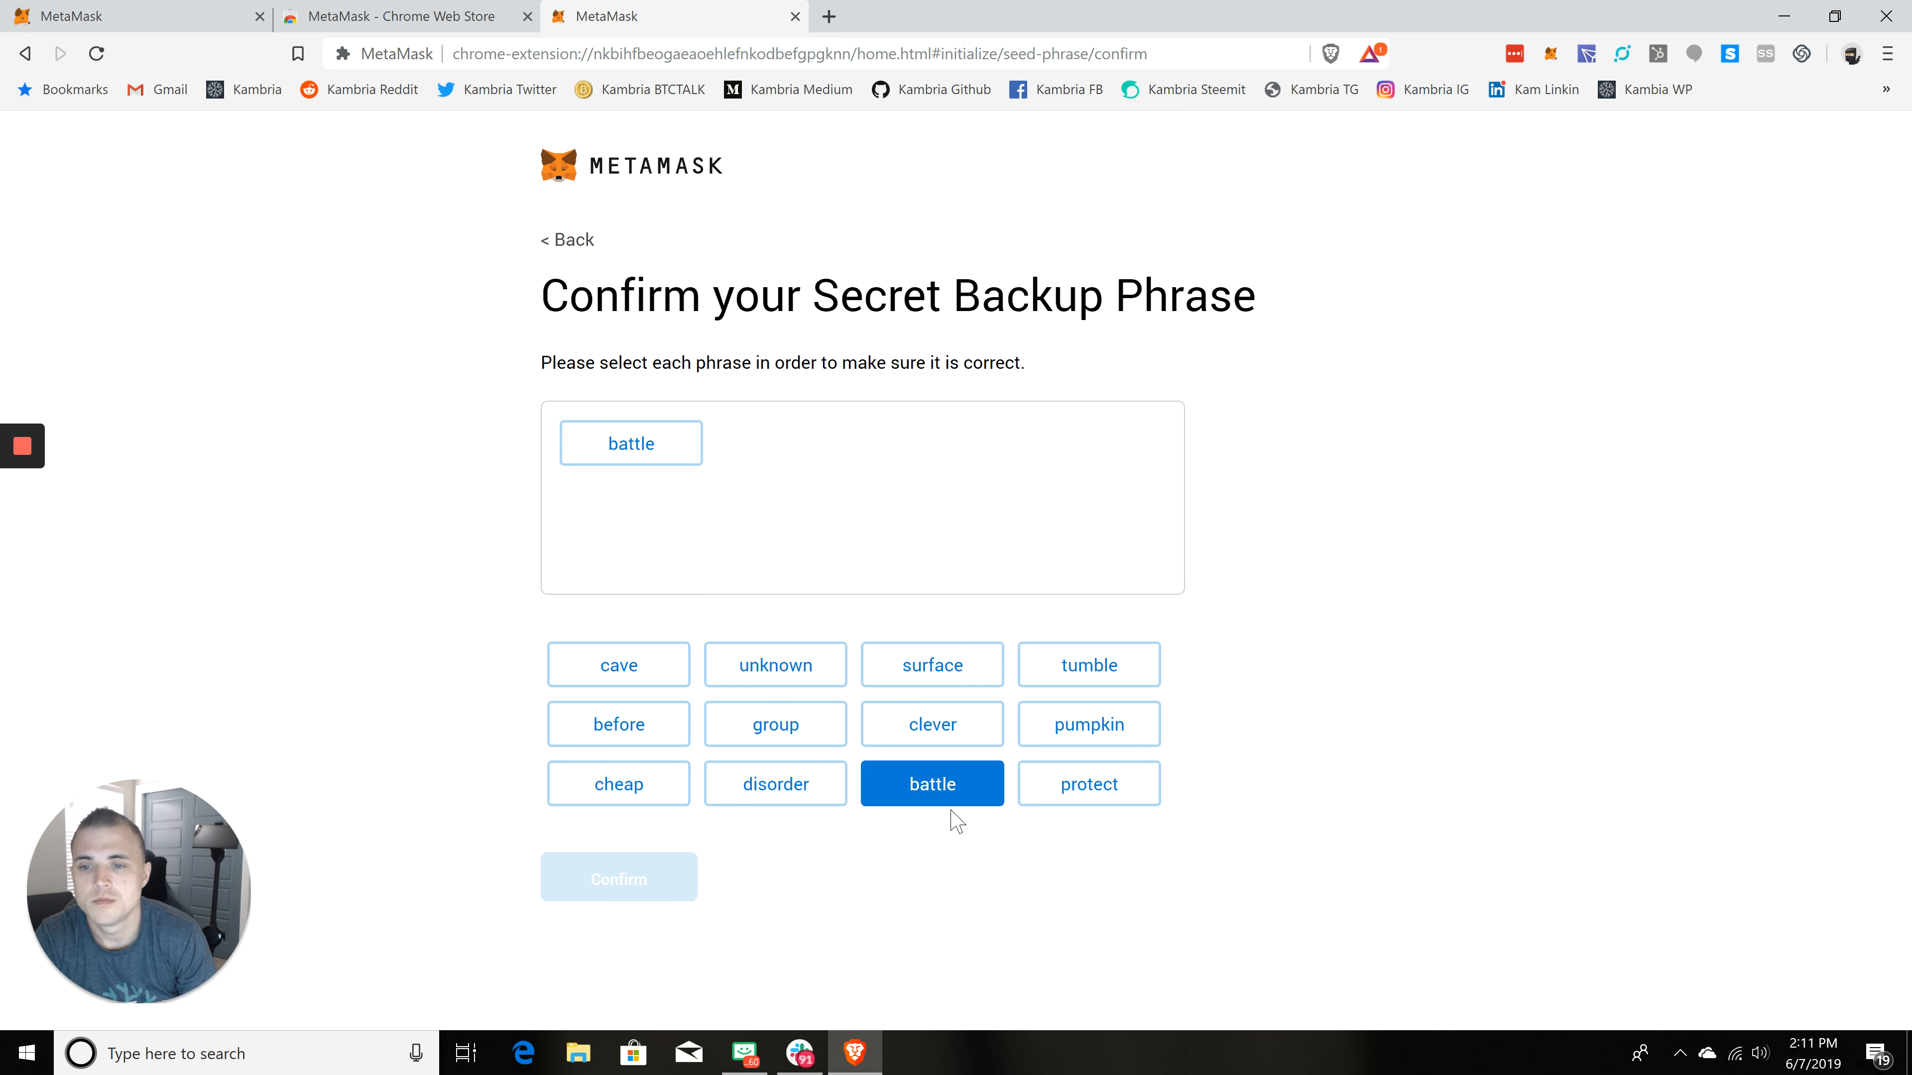
left_click(1105, 737)
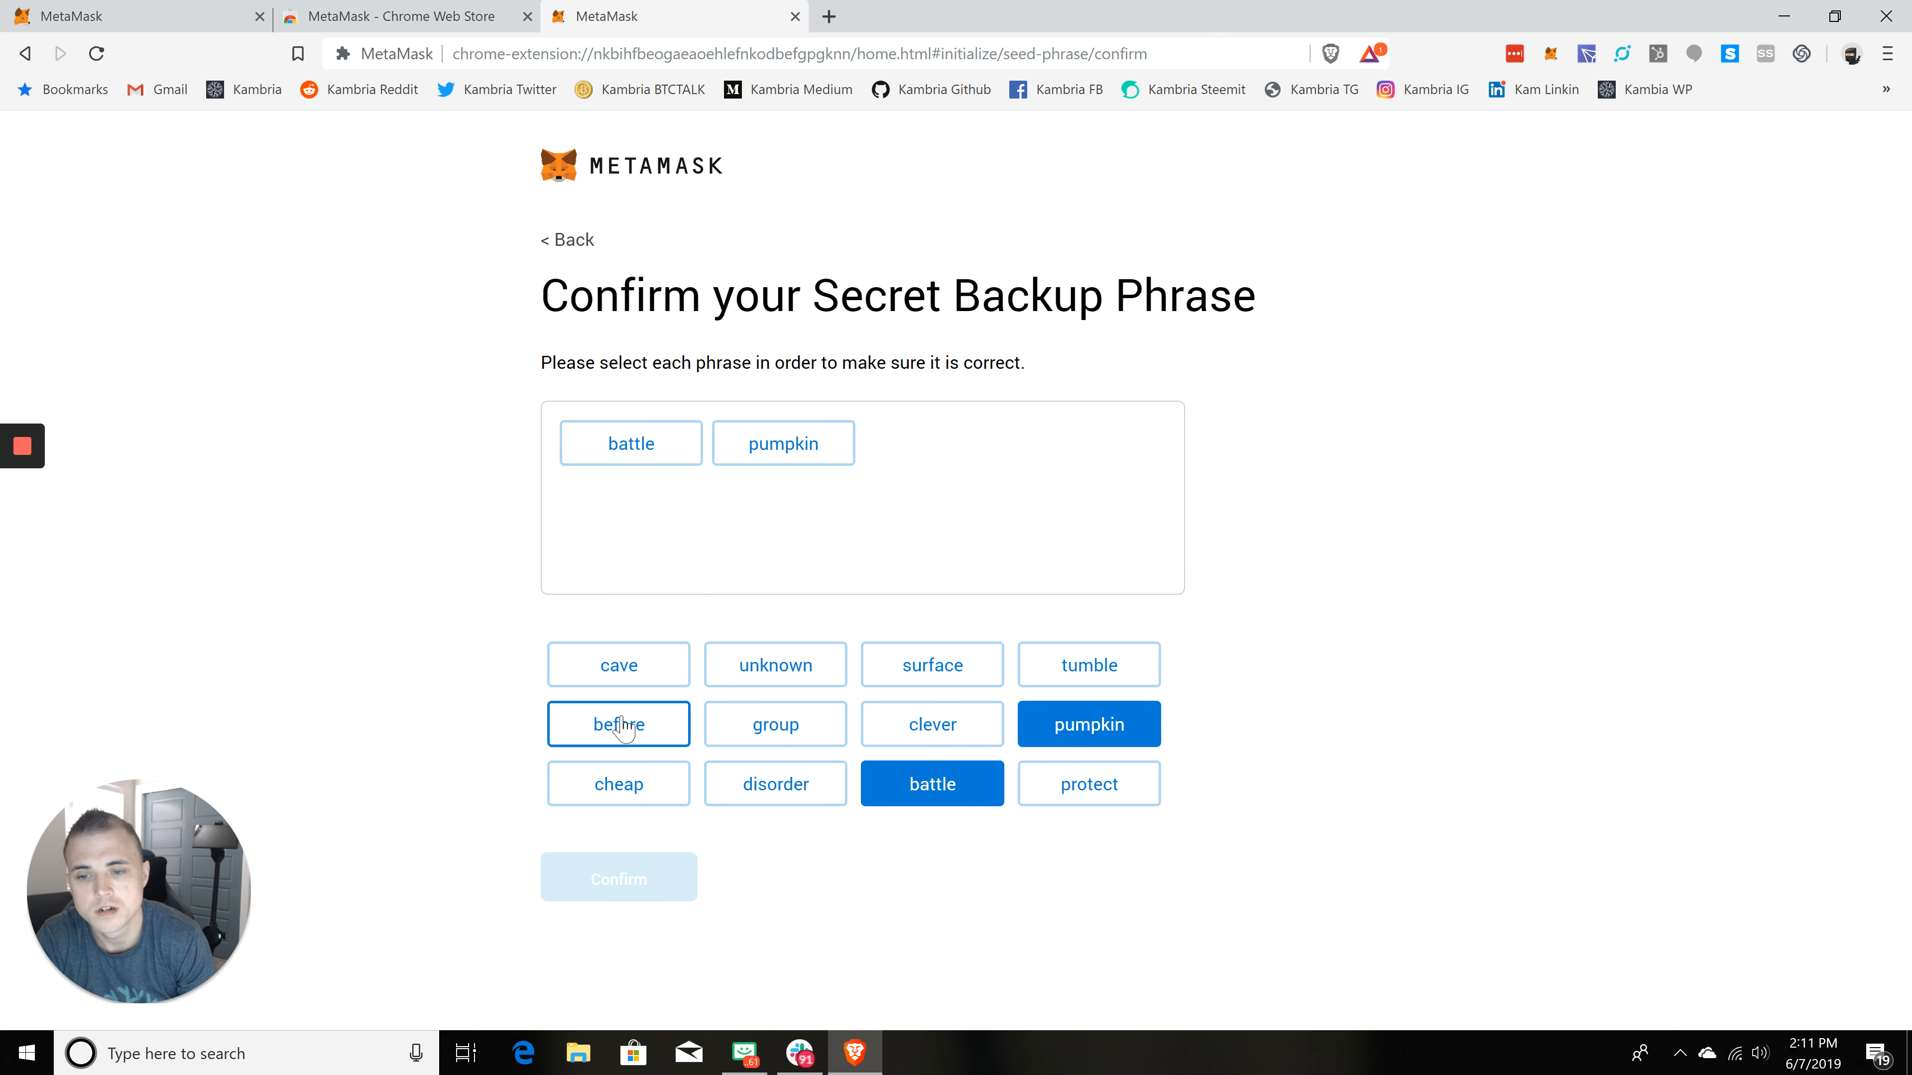
left_click(932, 725)
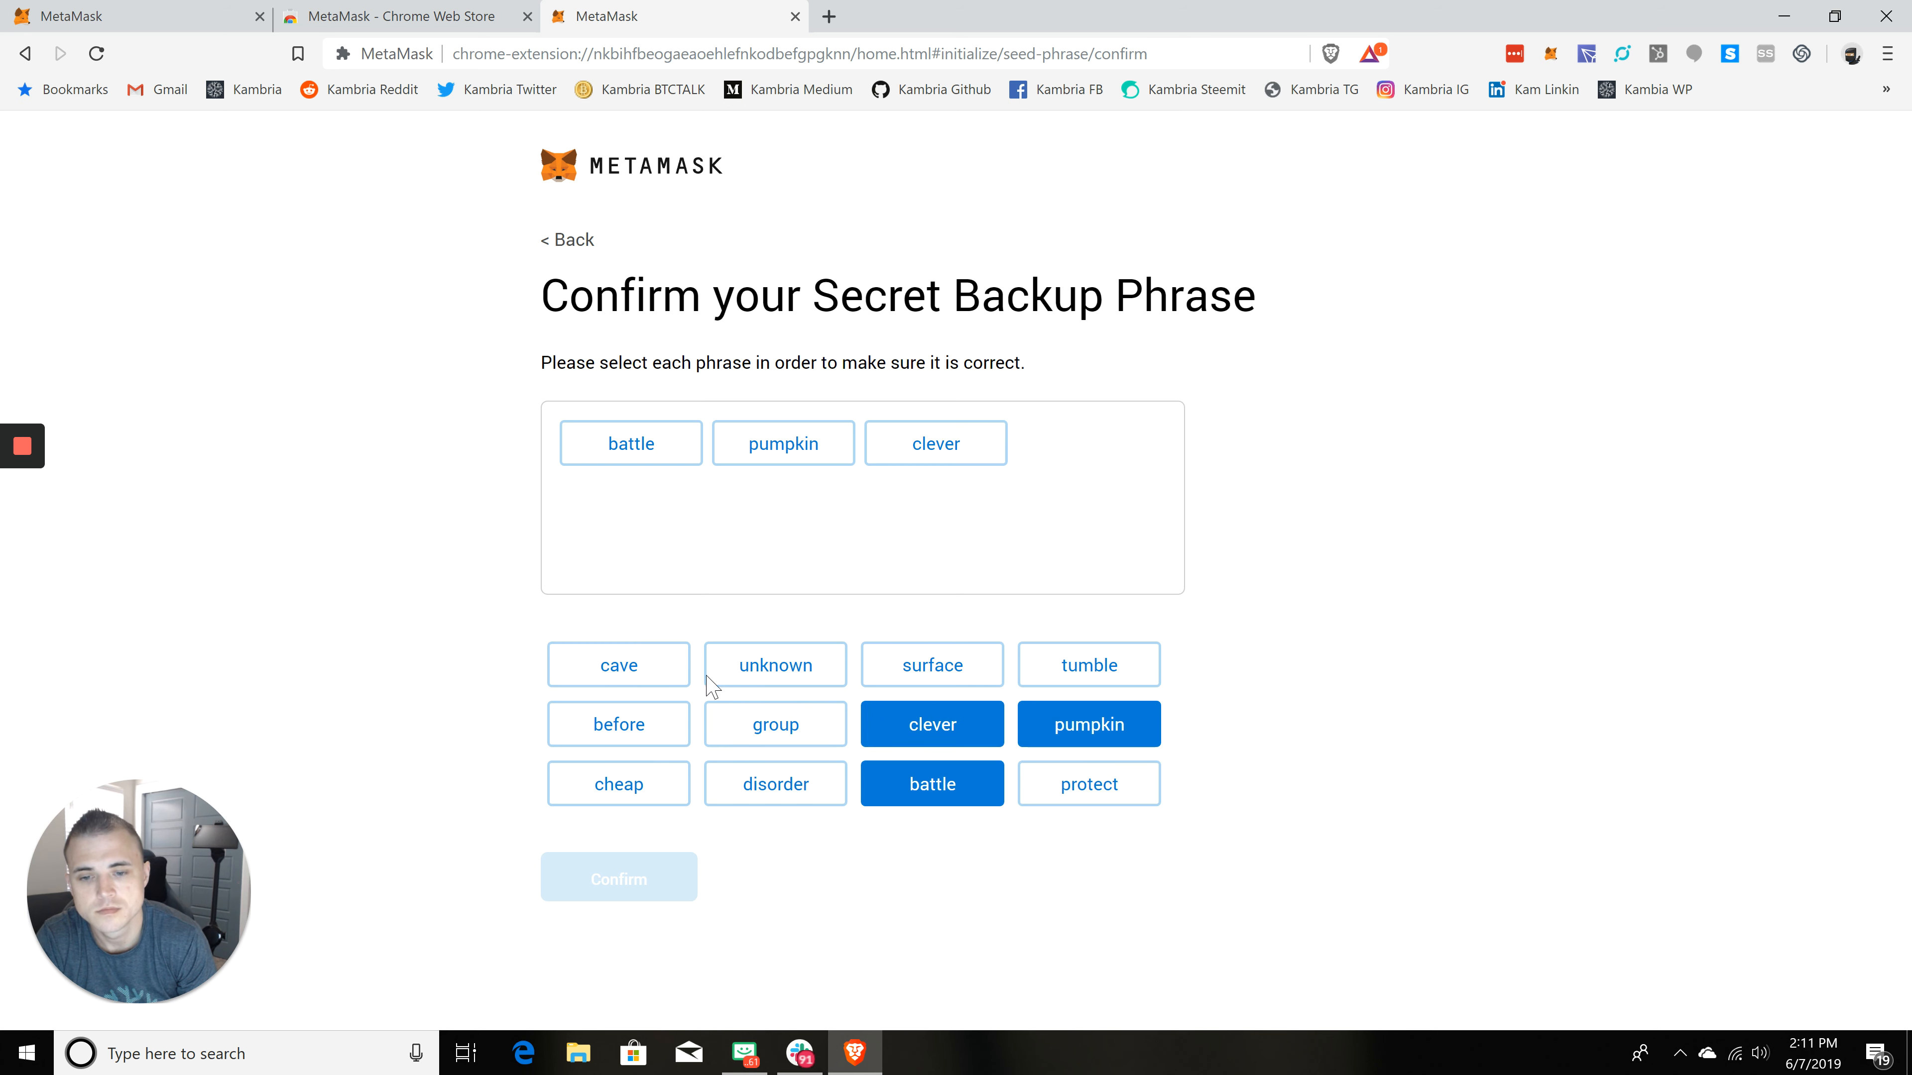
left_click(775, 796)
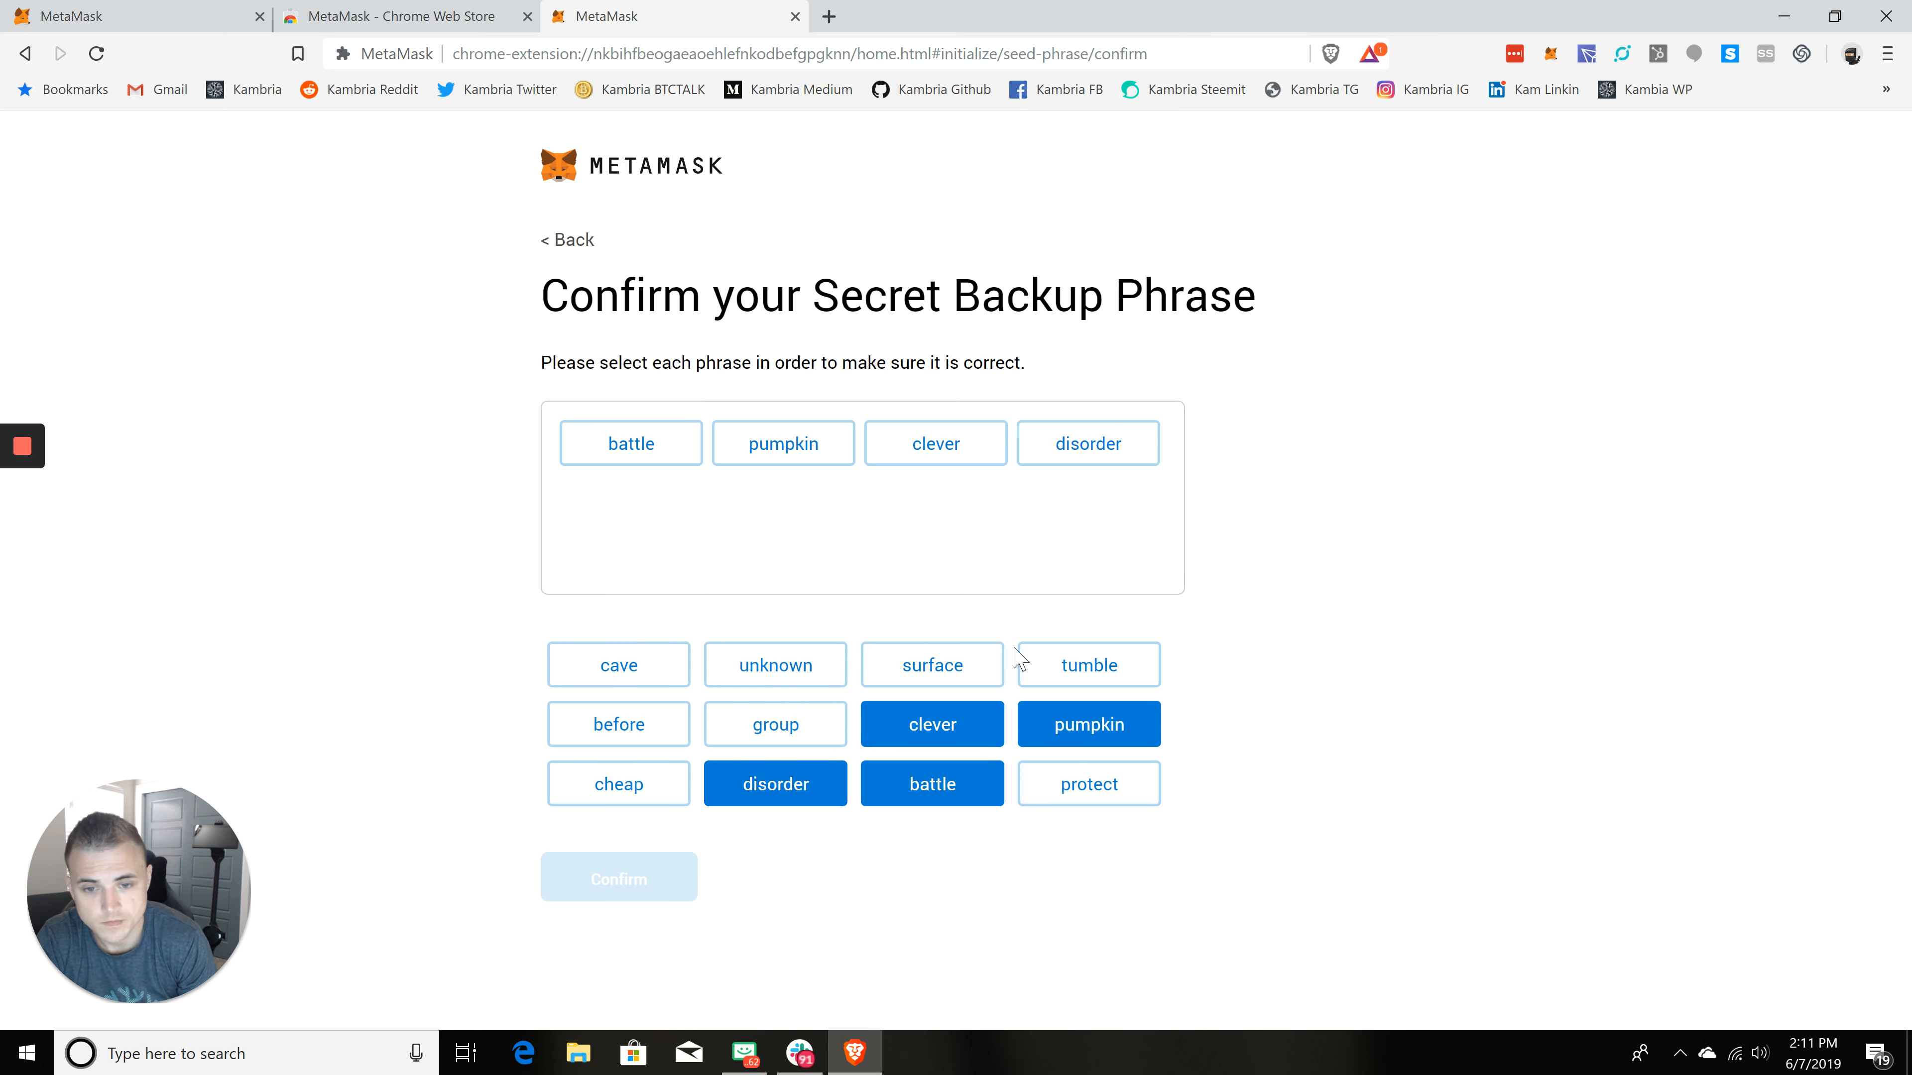
left_click(661, 721)
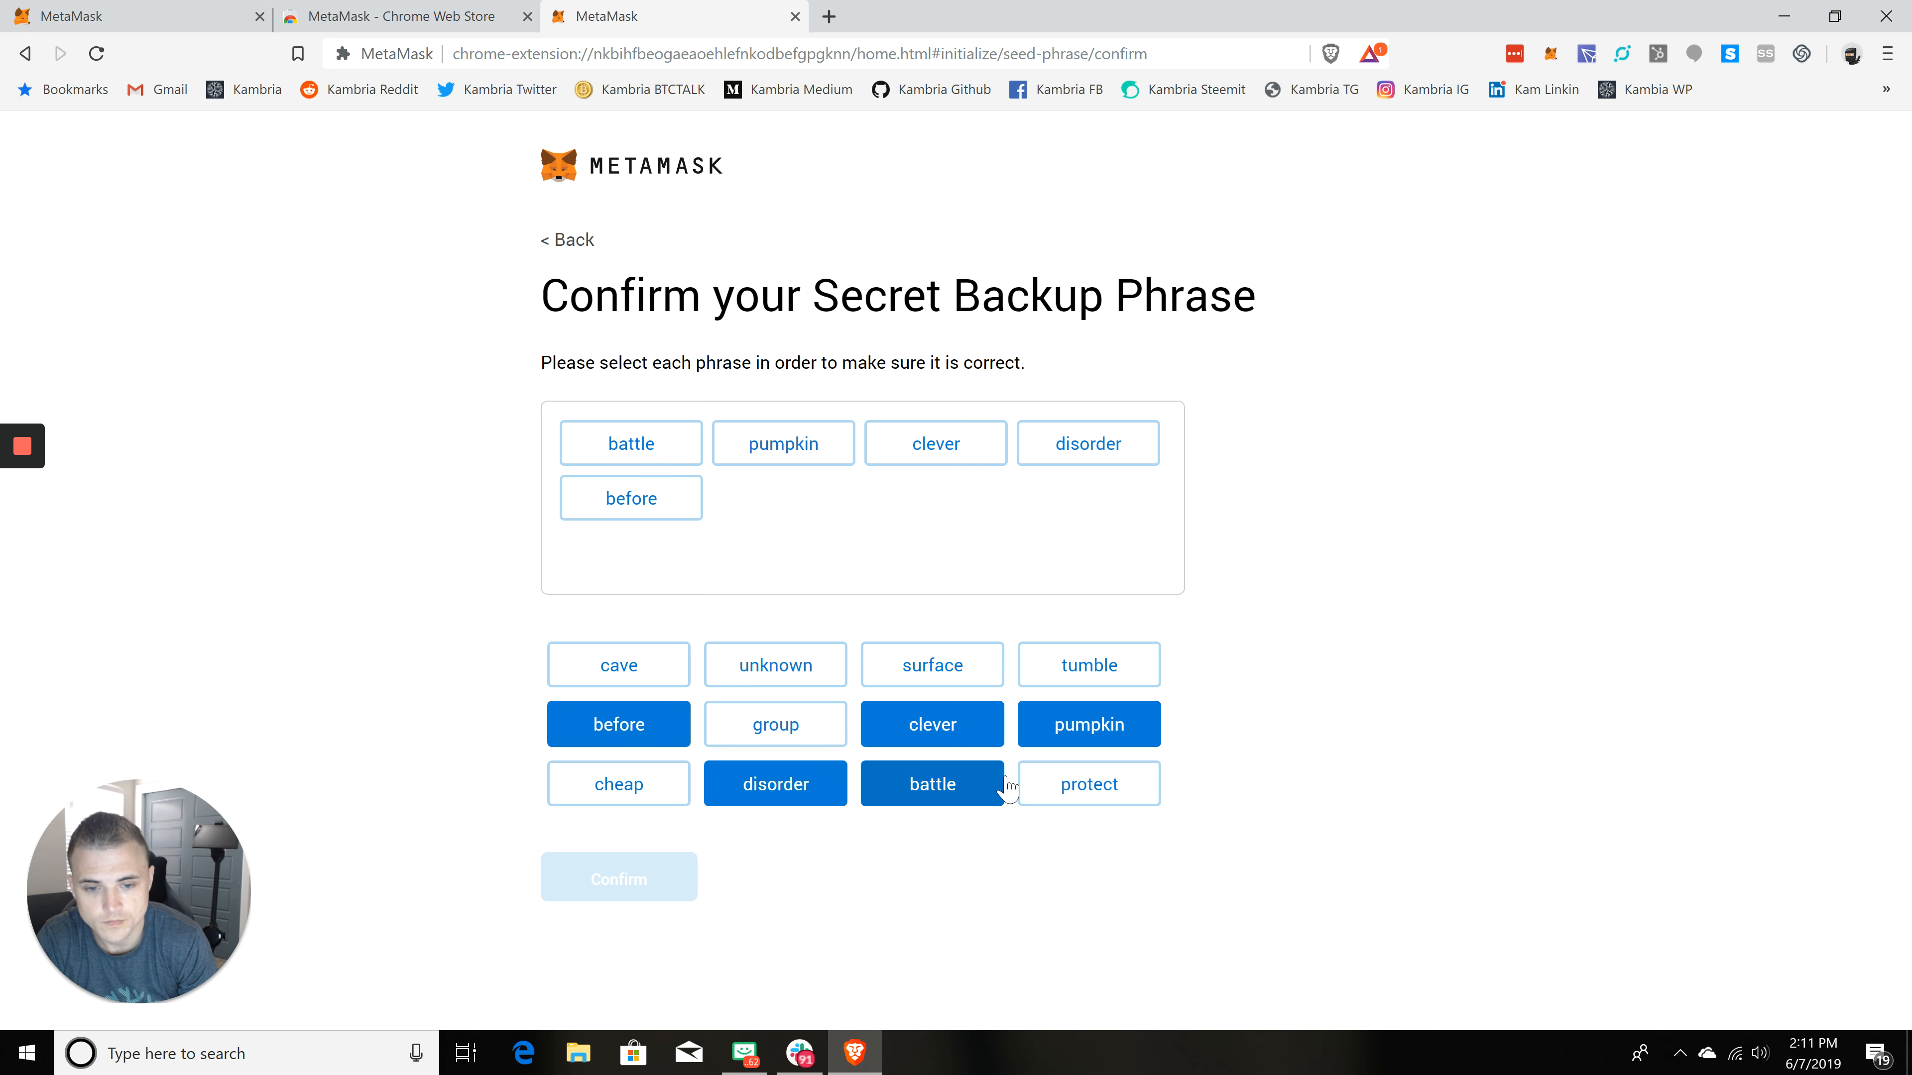
left_click(652, 780)
left_click(619, 659)
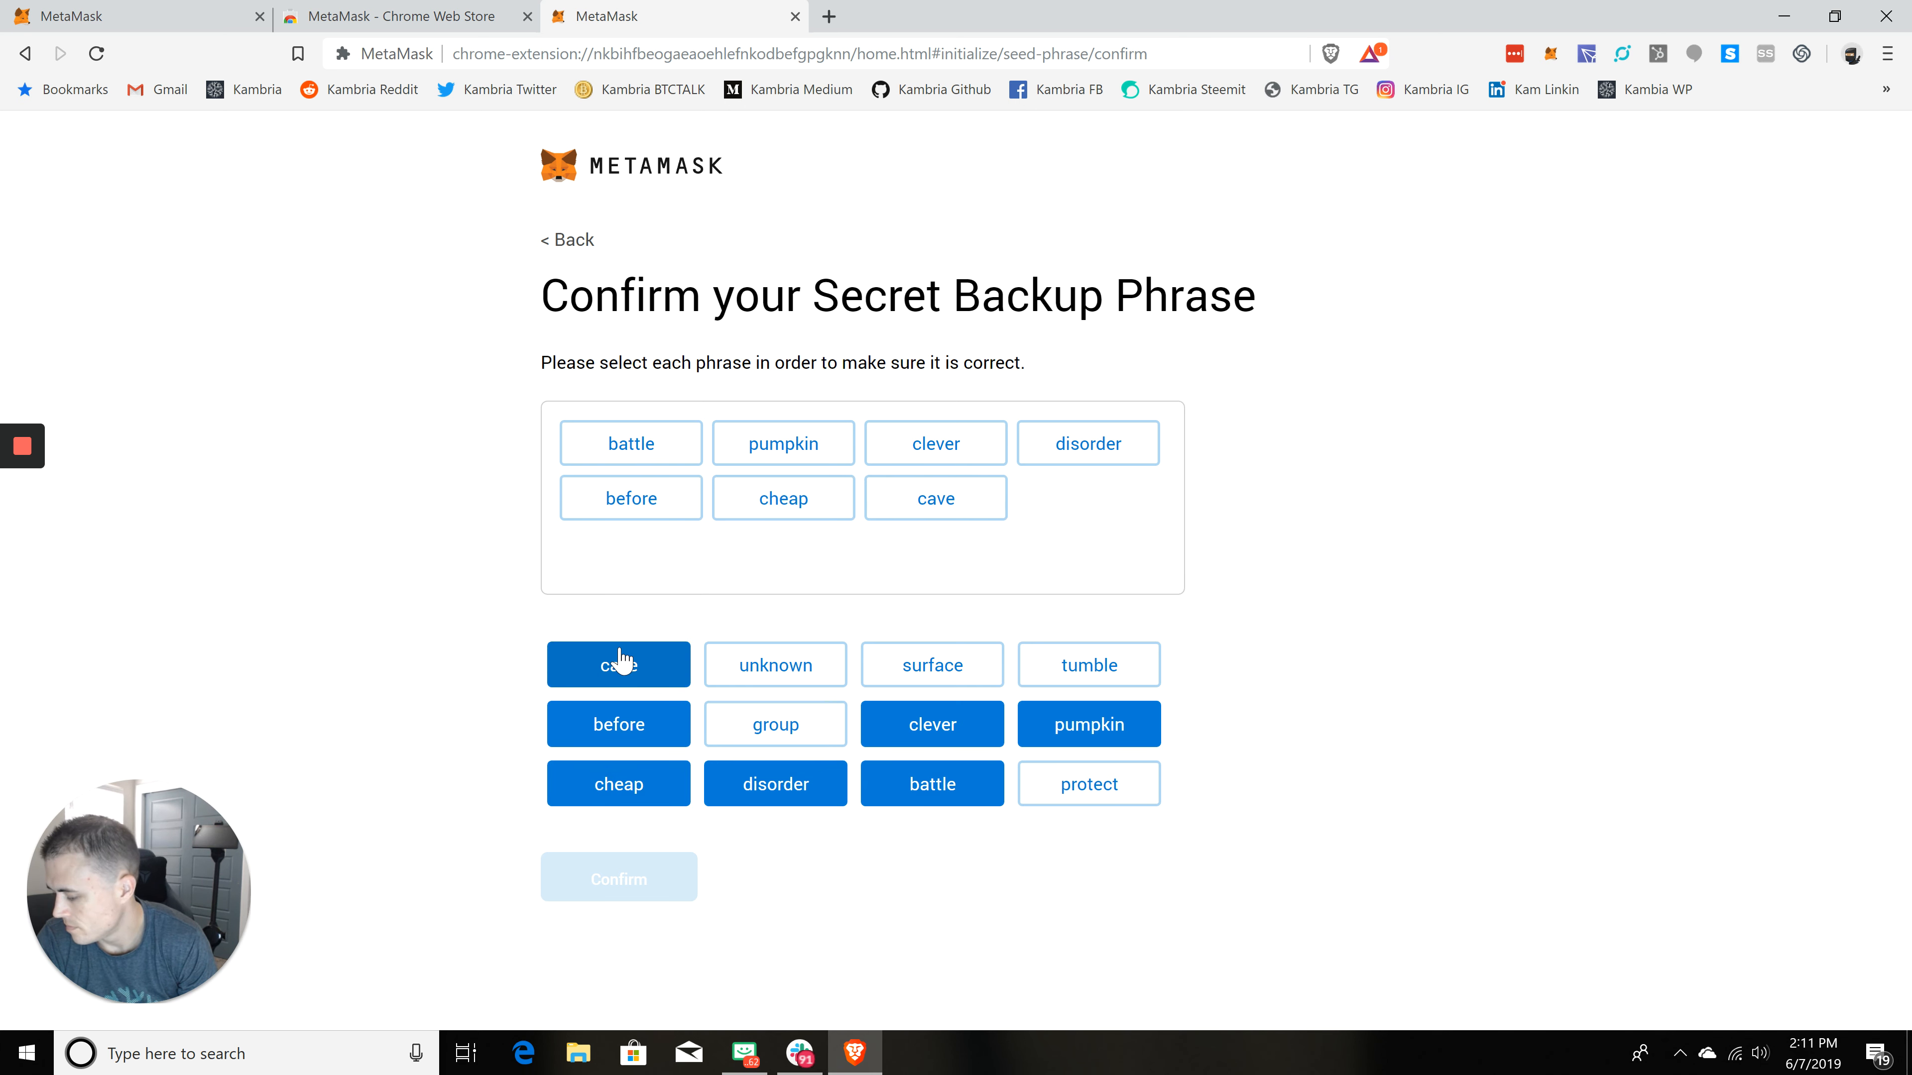
left_click(1104, 783)
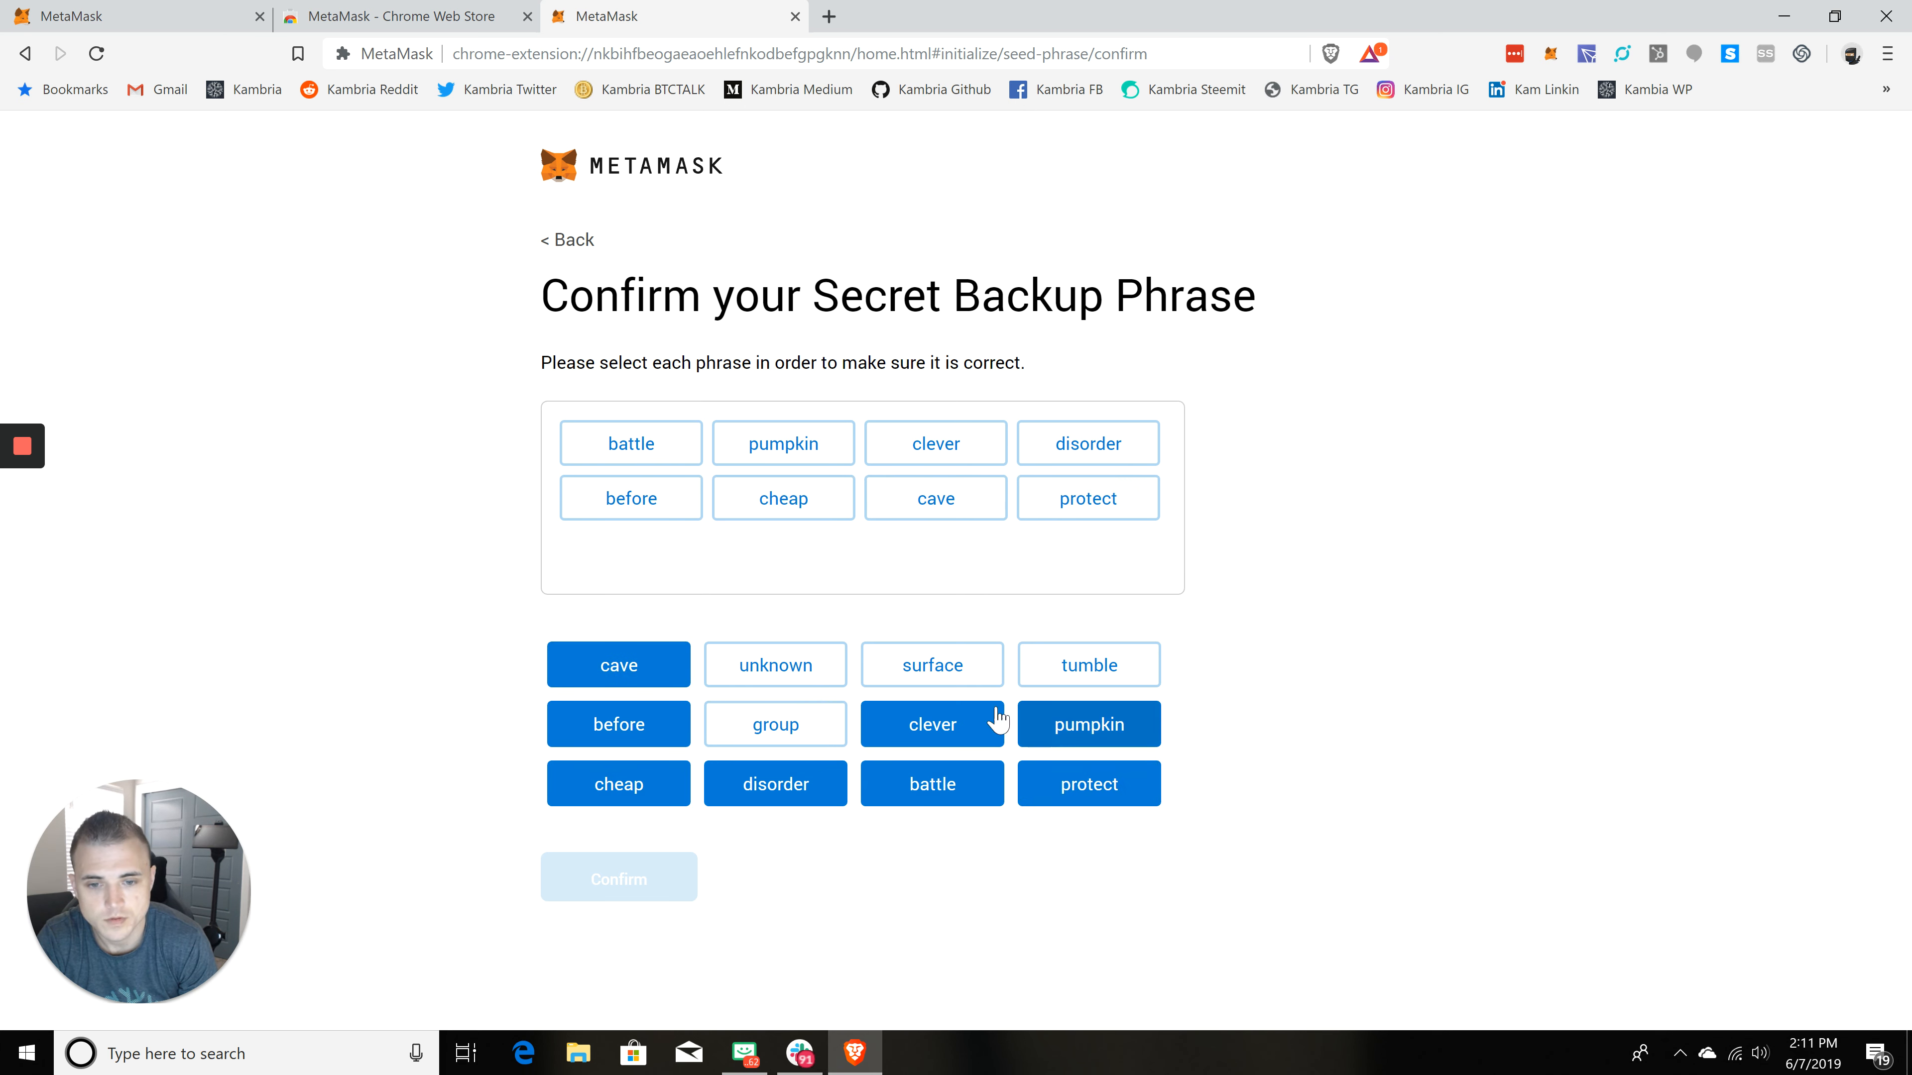
left_click(801, 672)
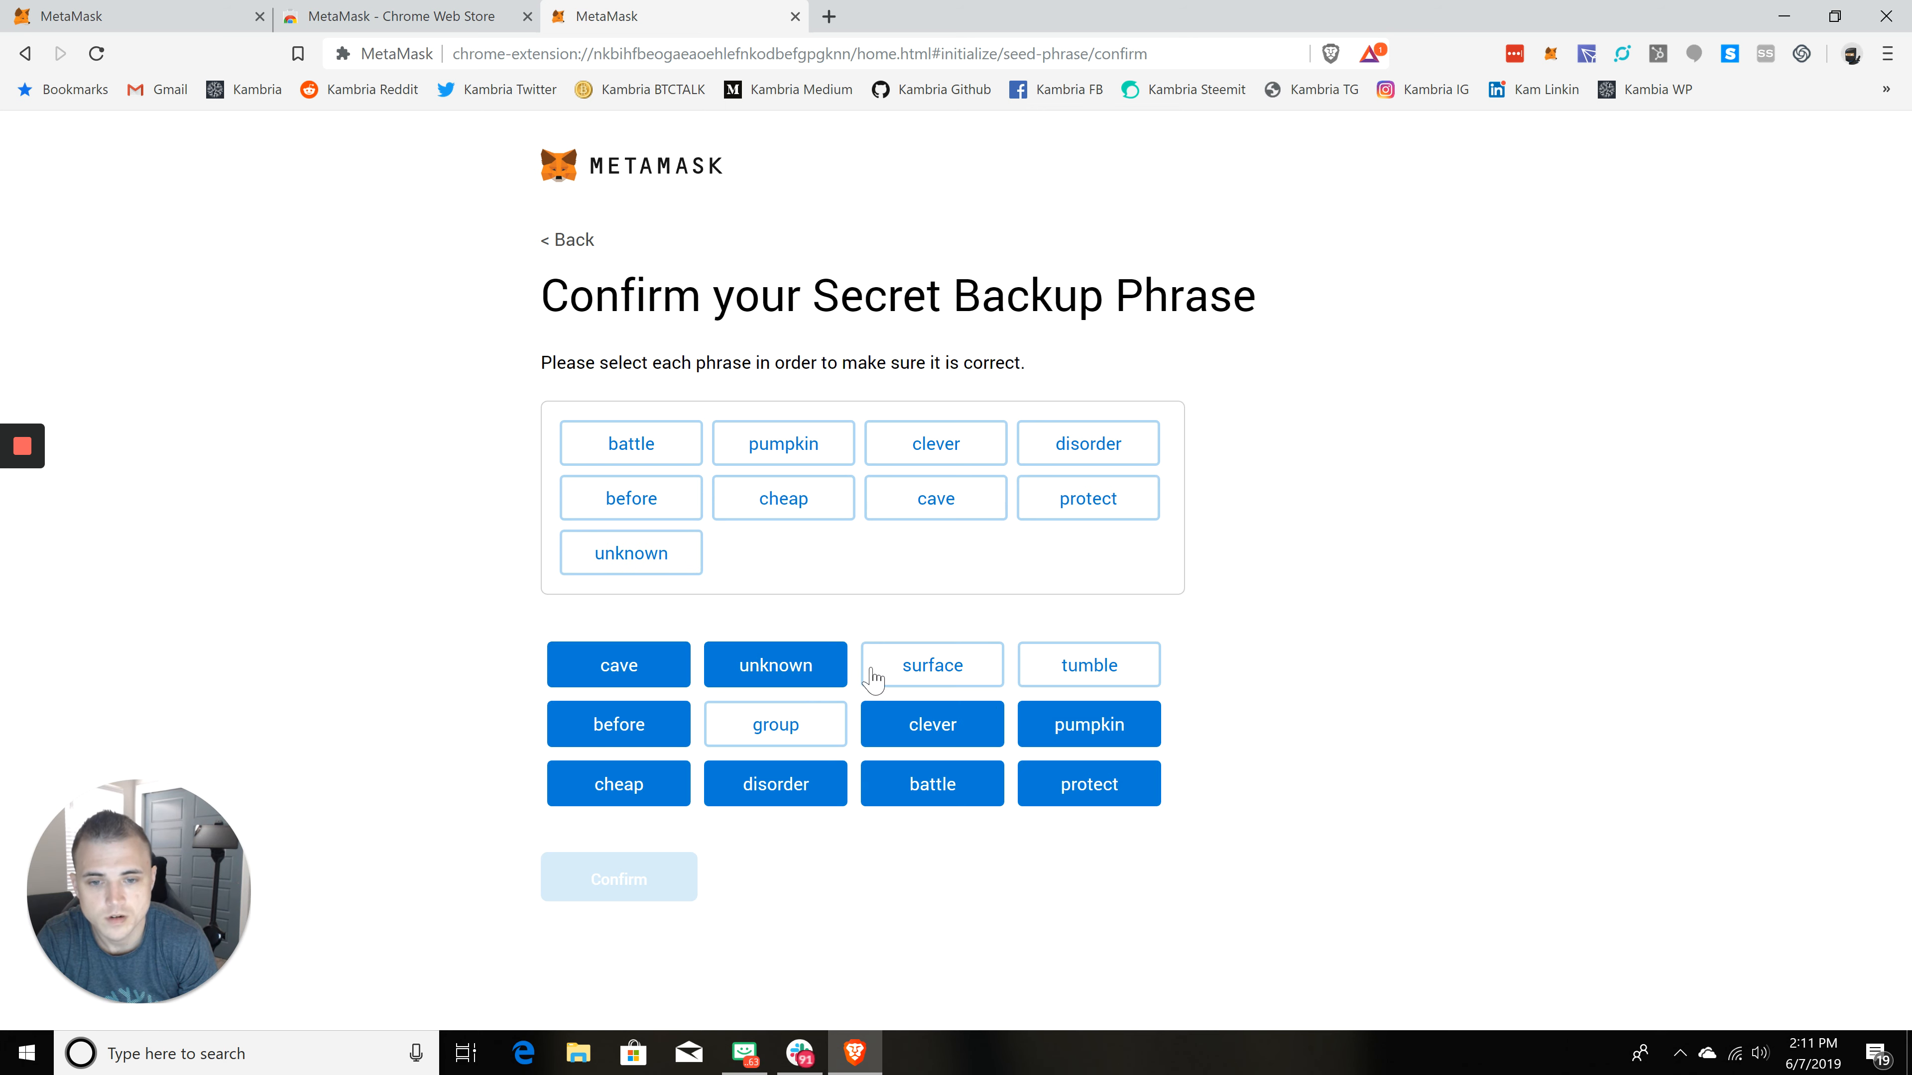
left_click(1059, 682)
left_click(775, 724)
left_click(932, 664)
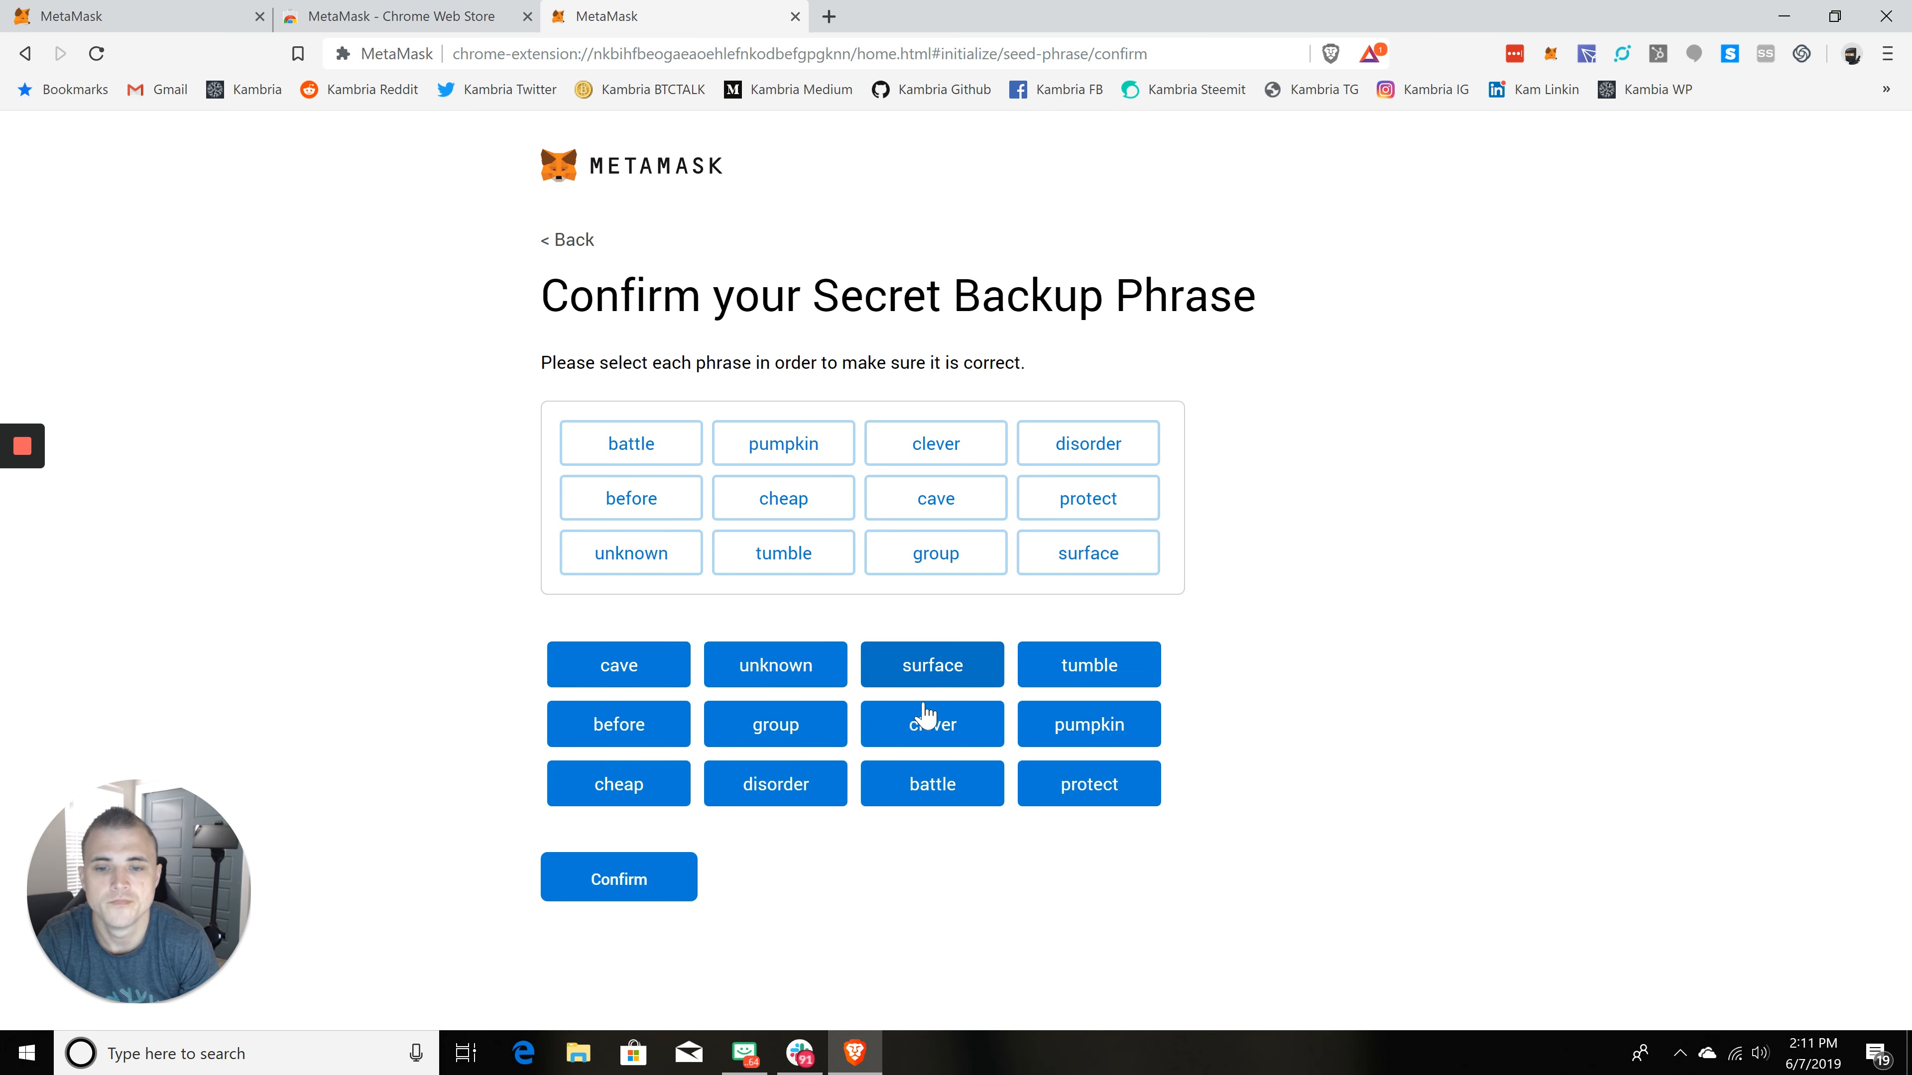
left_click(633, 900)
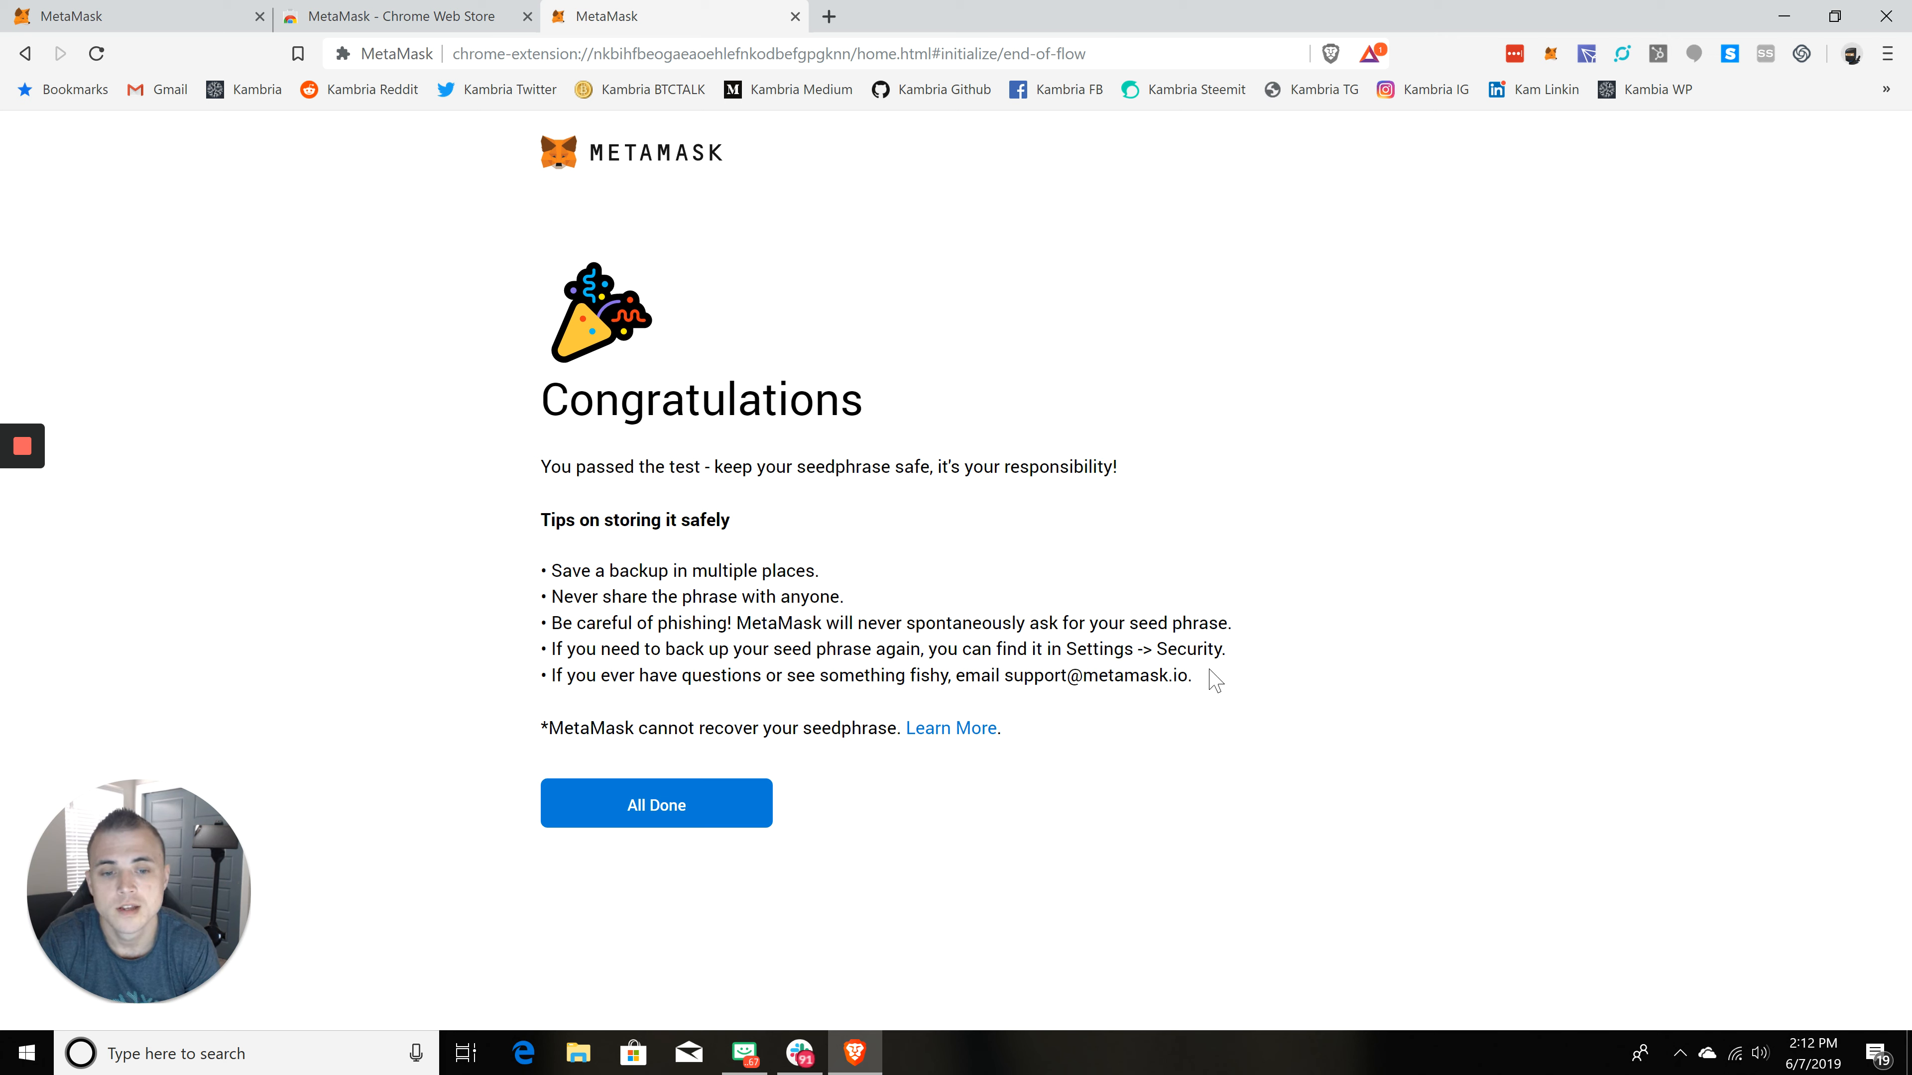
Step: Finish the setup and open the account details, selecting the full wallet address
left_click(672, 812)
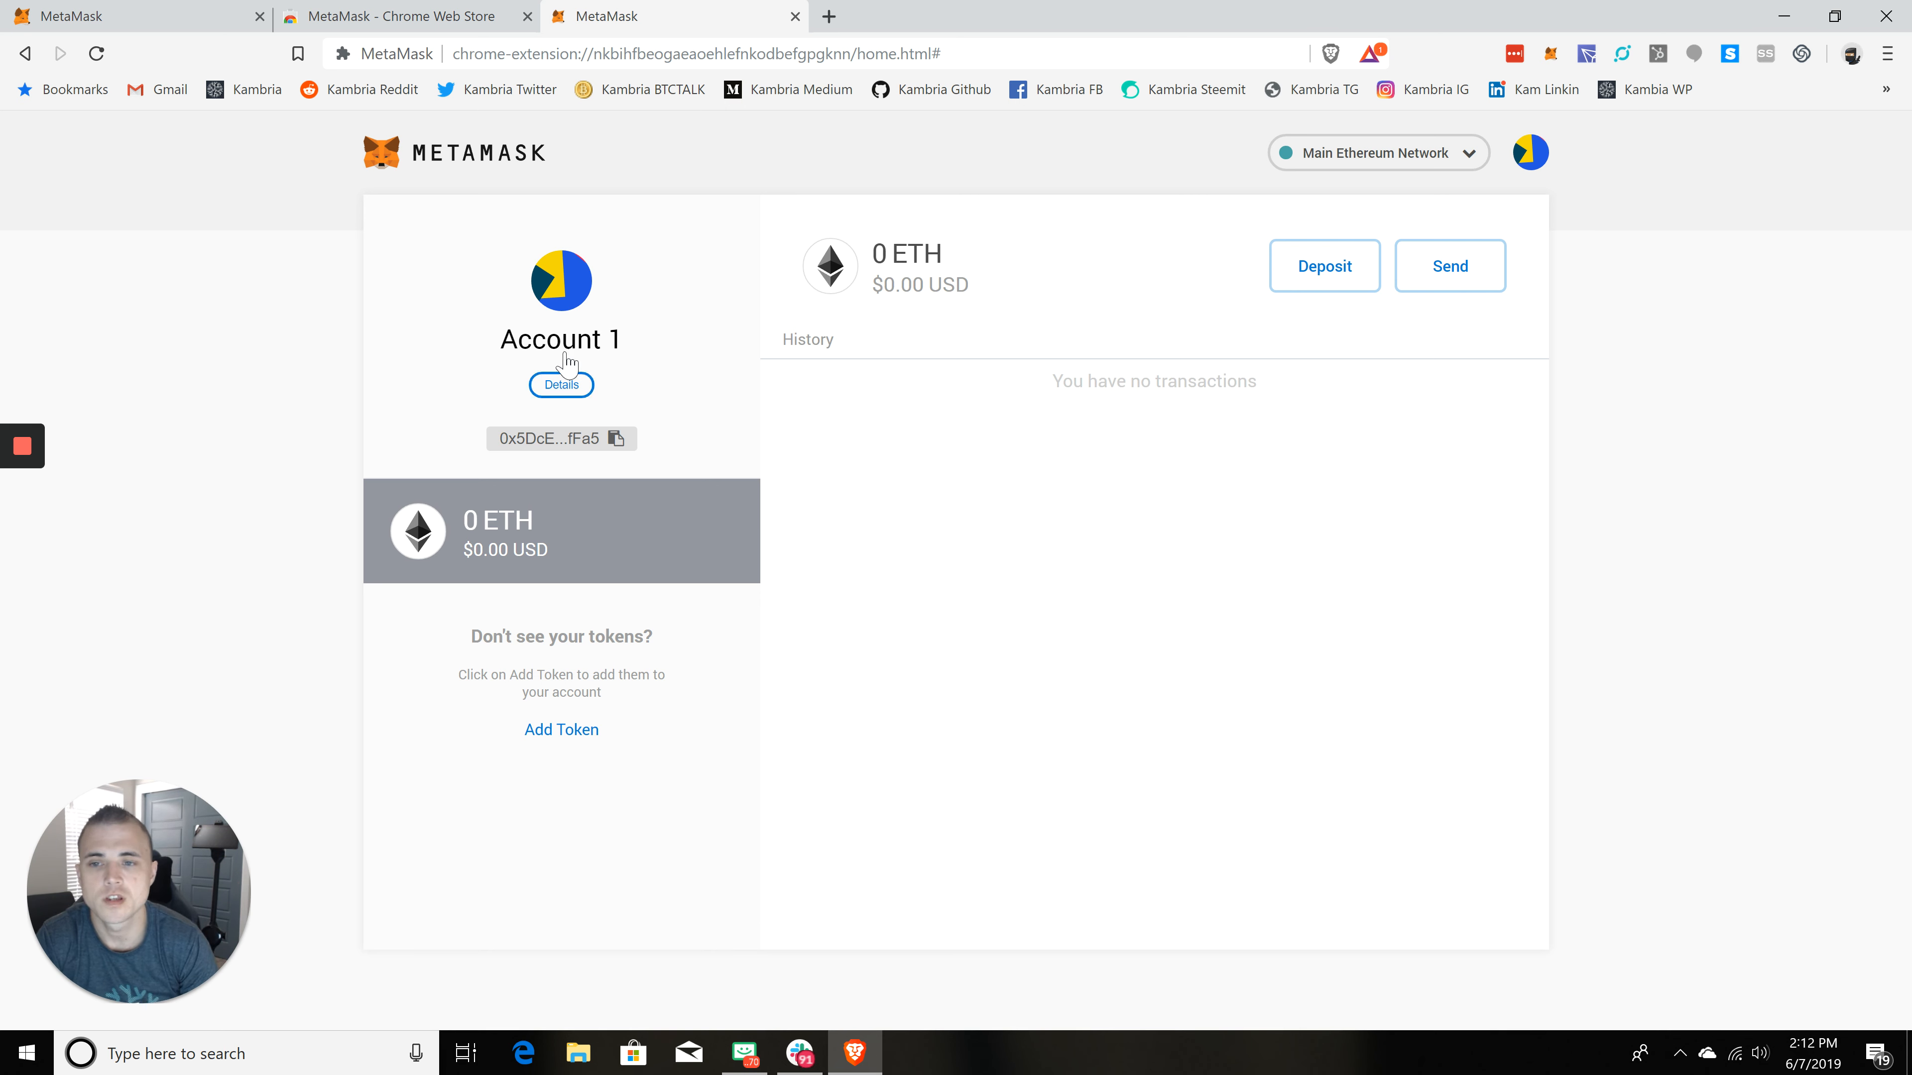
left_click(561, 385)
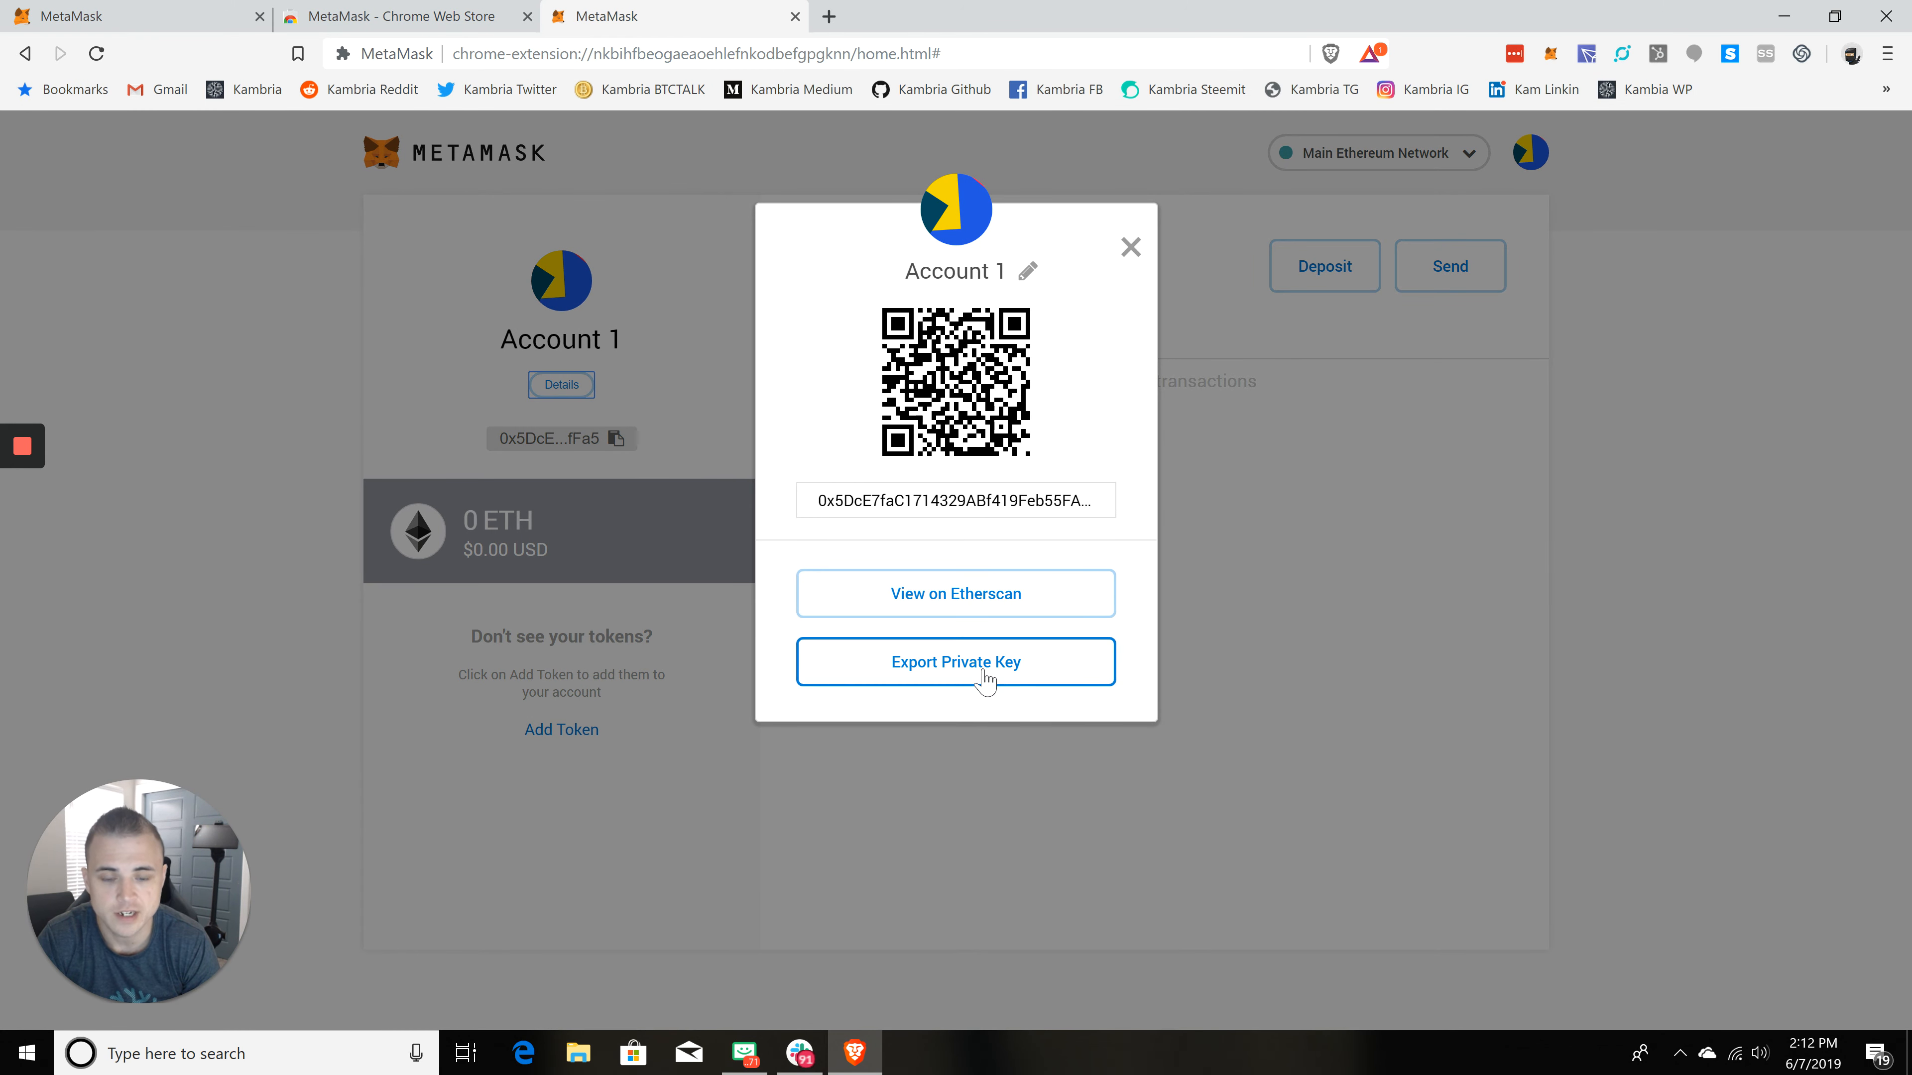
left_click(941, 496)
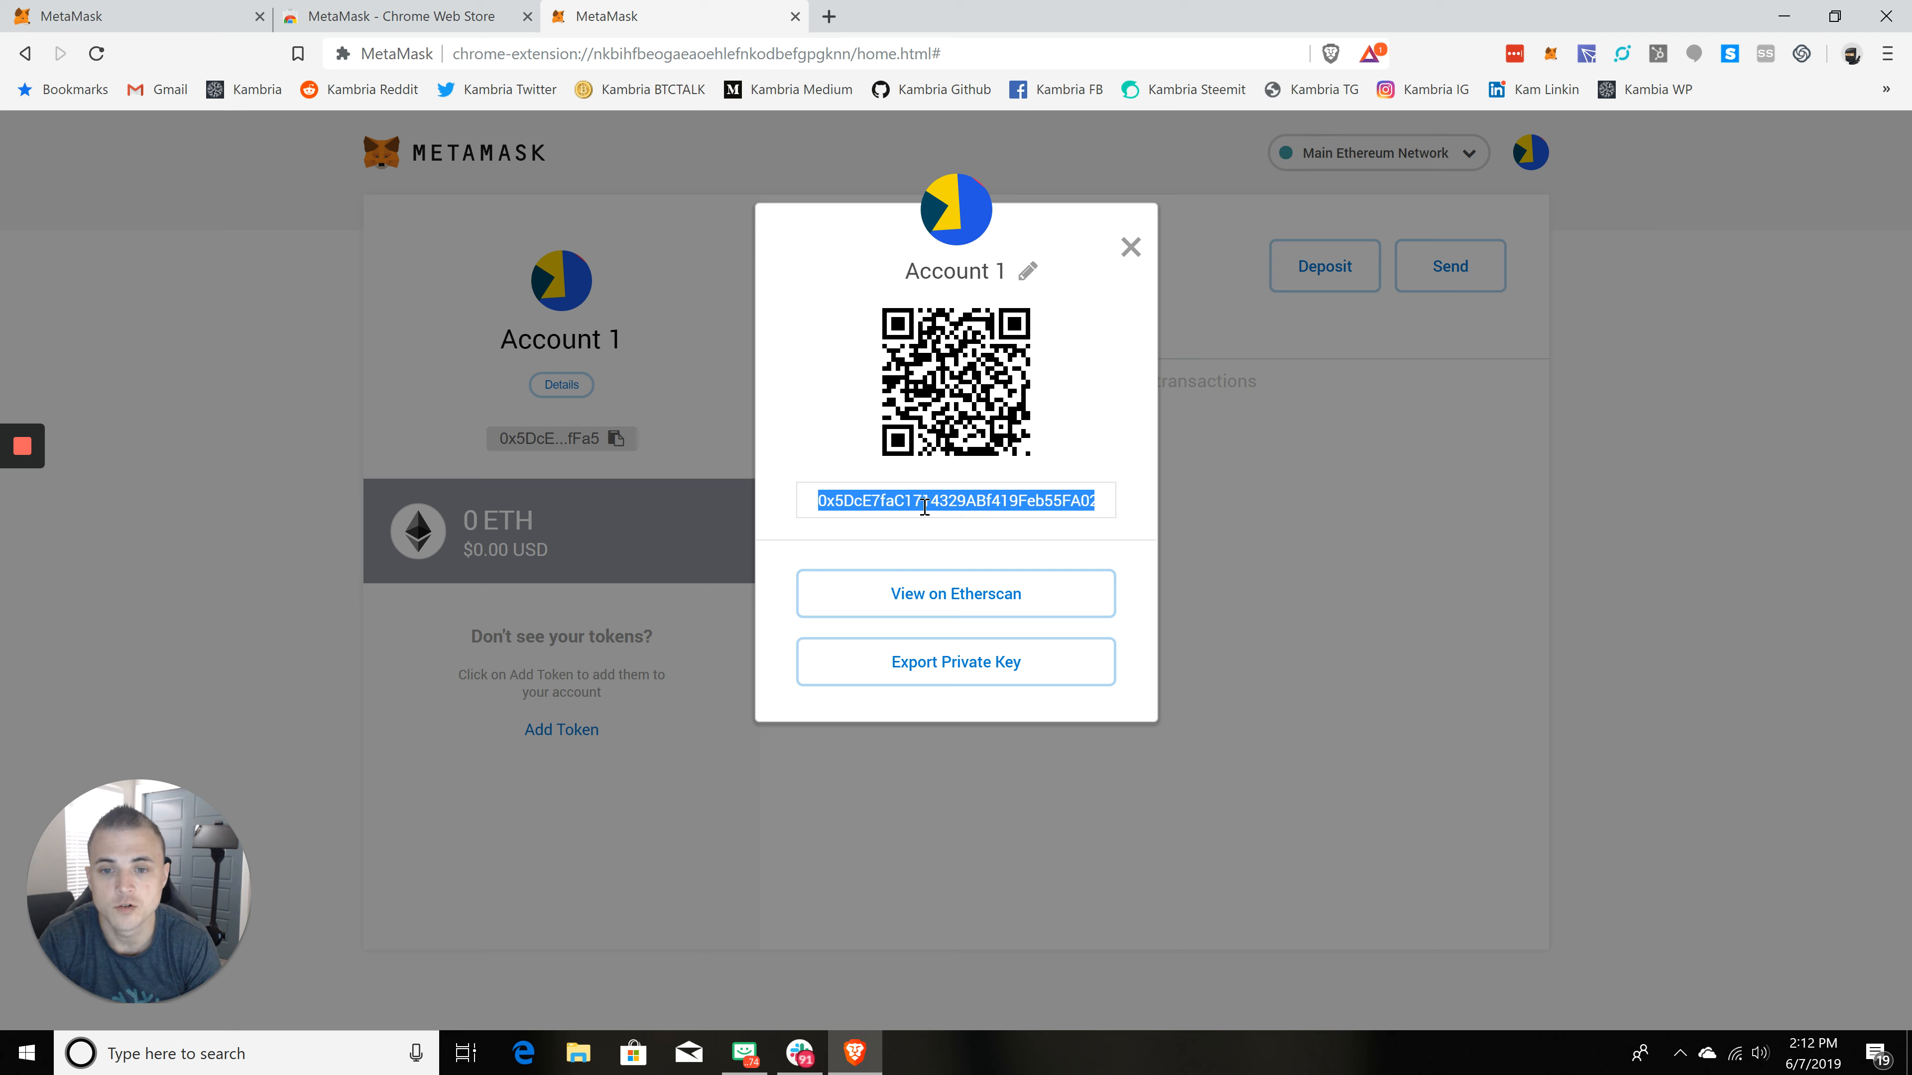
left_click(925, 504)
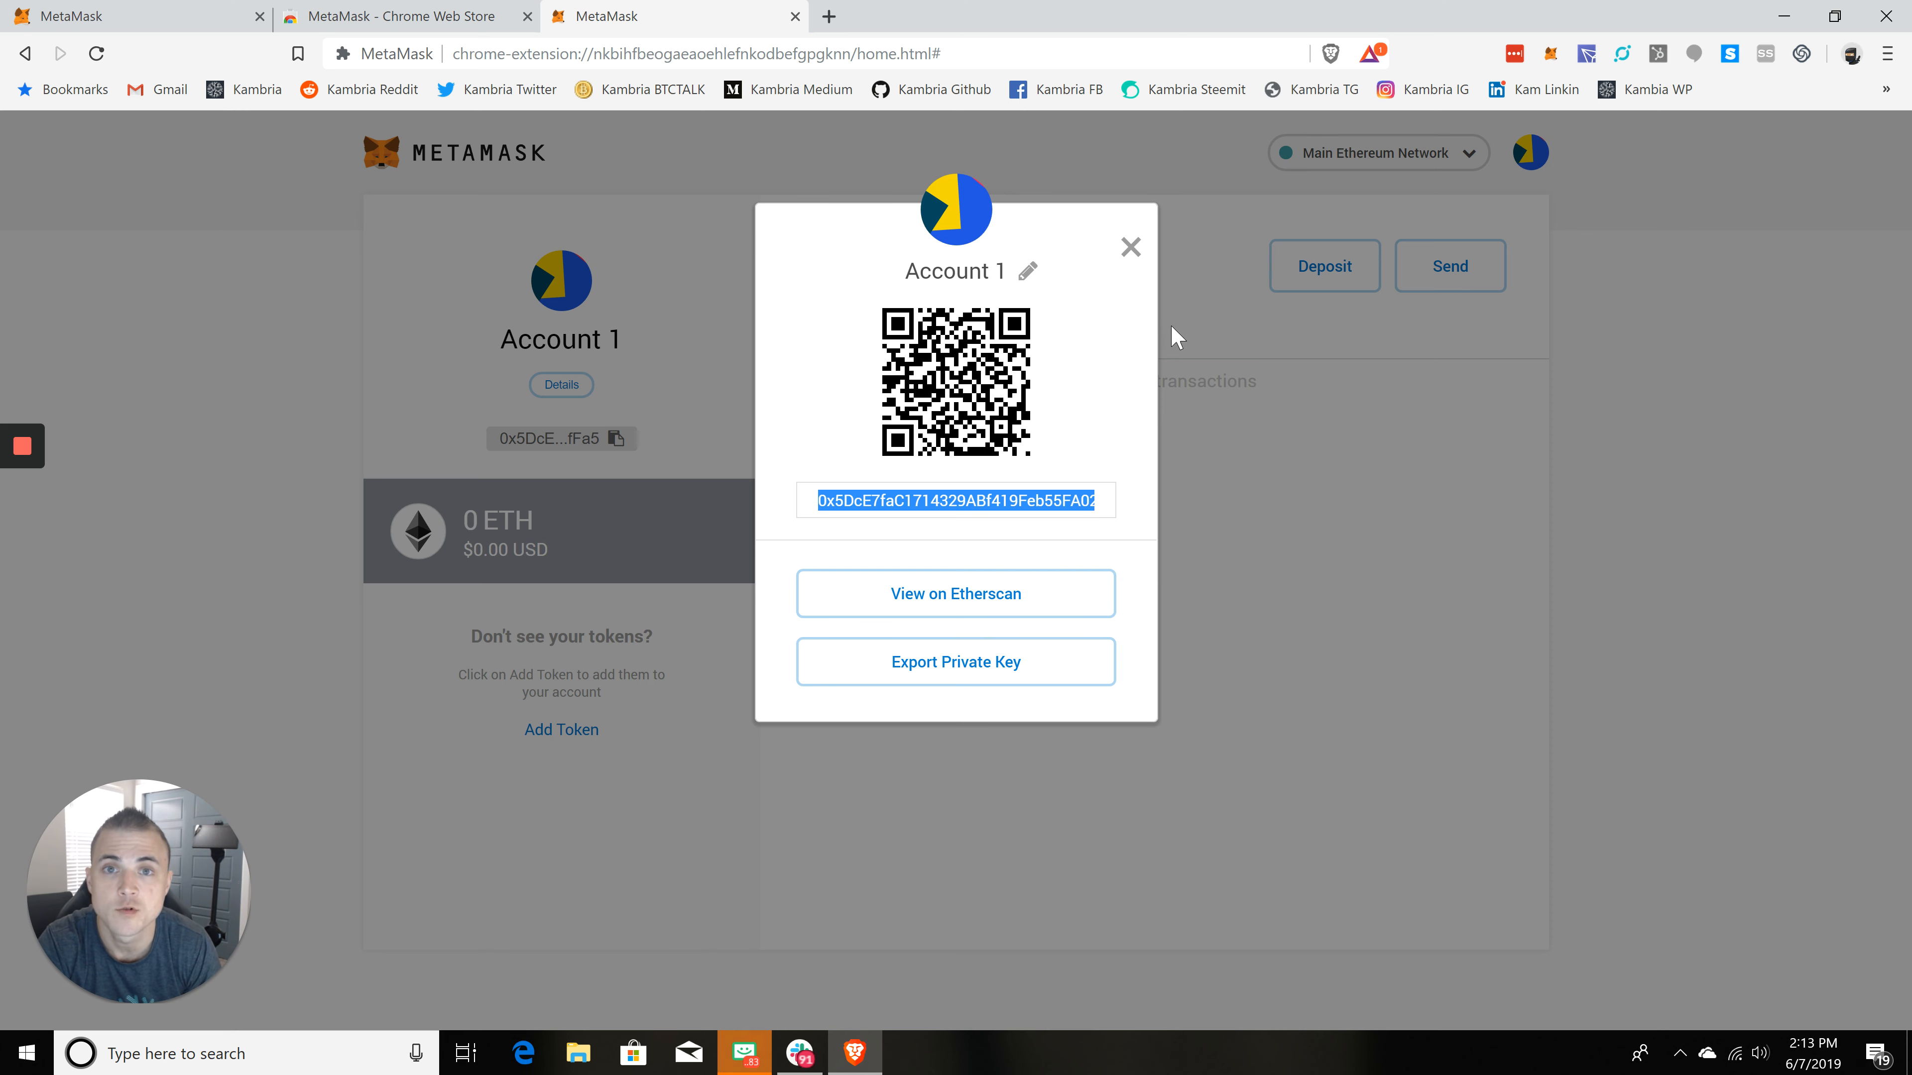
left_click(1037, 498)
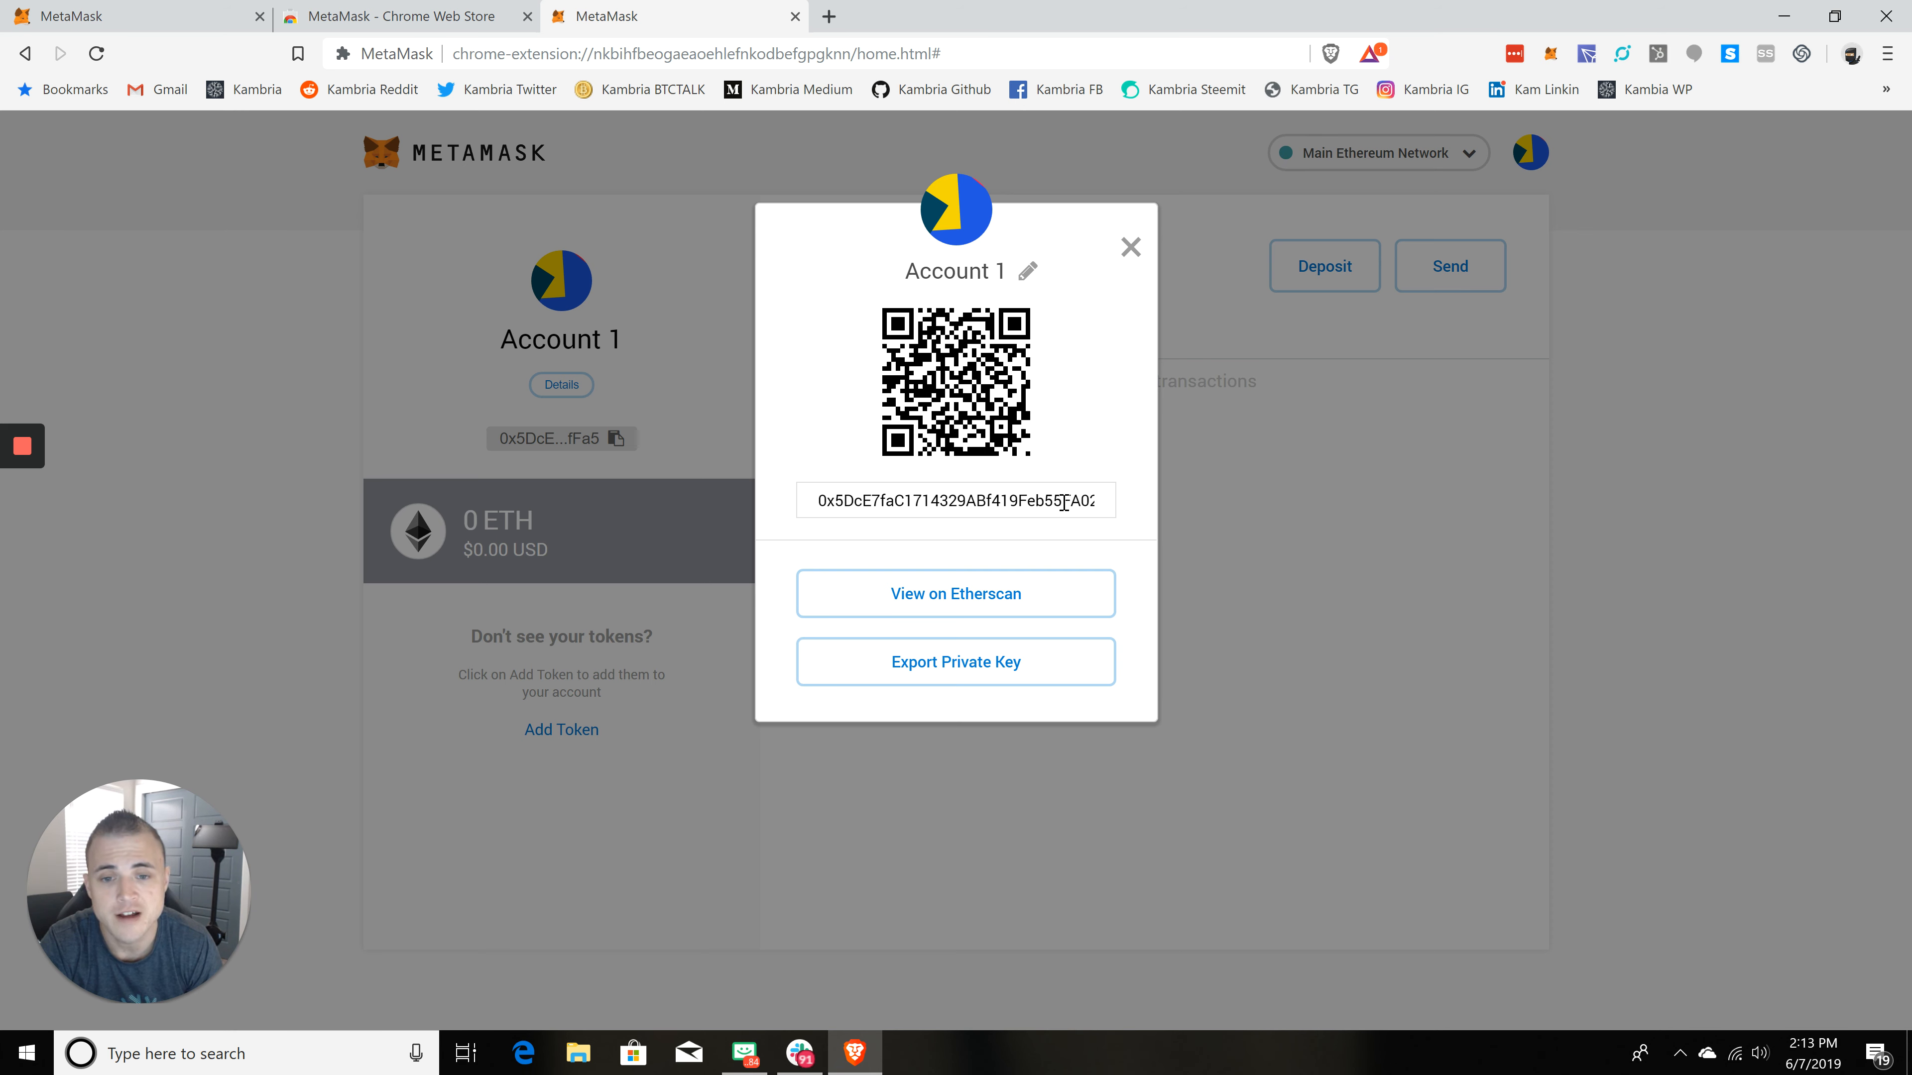
double_click(1064, 503)
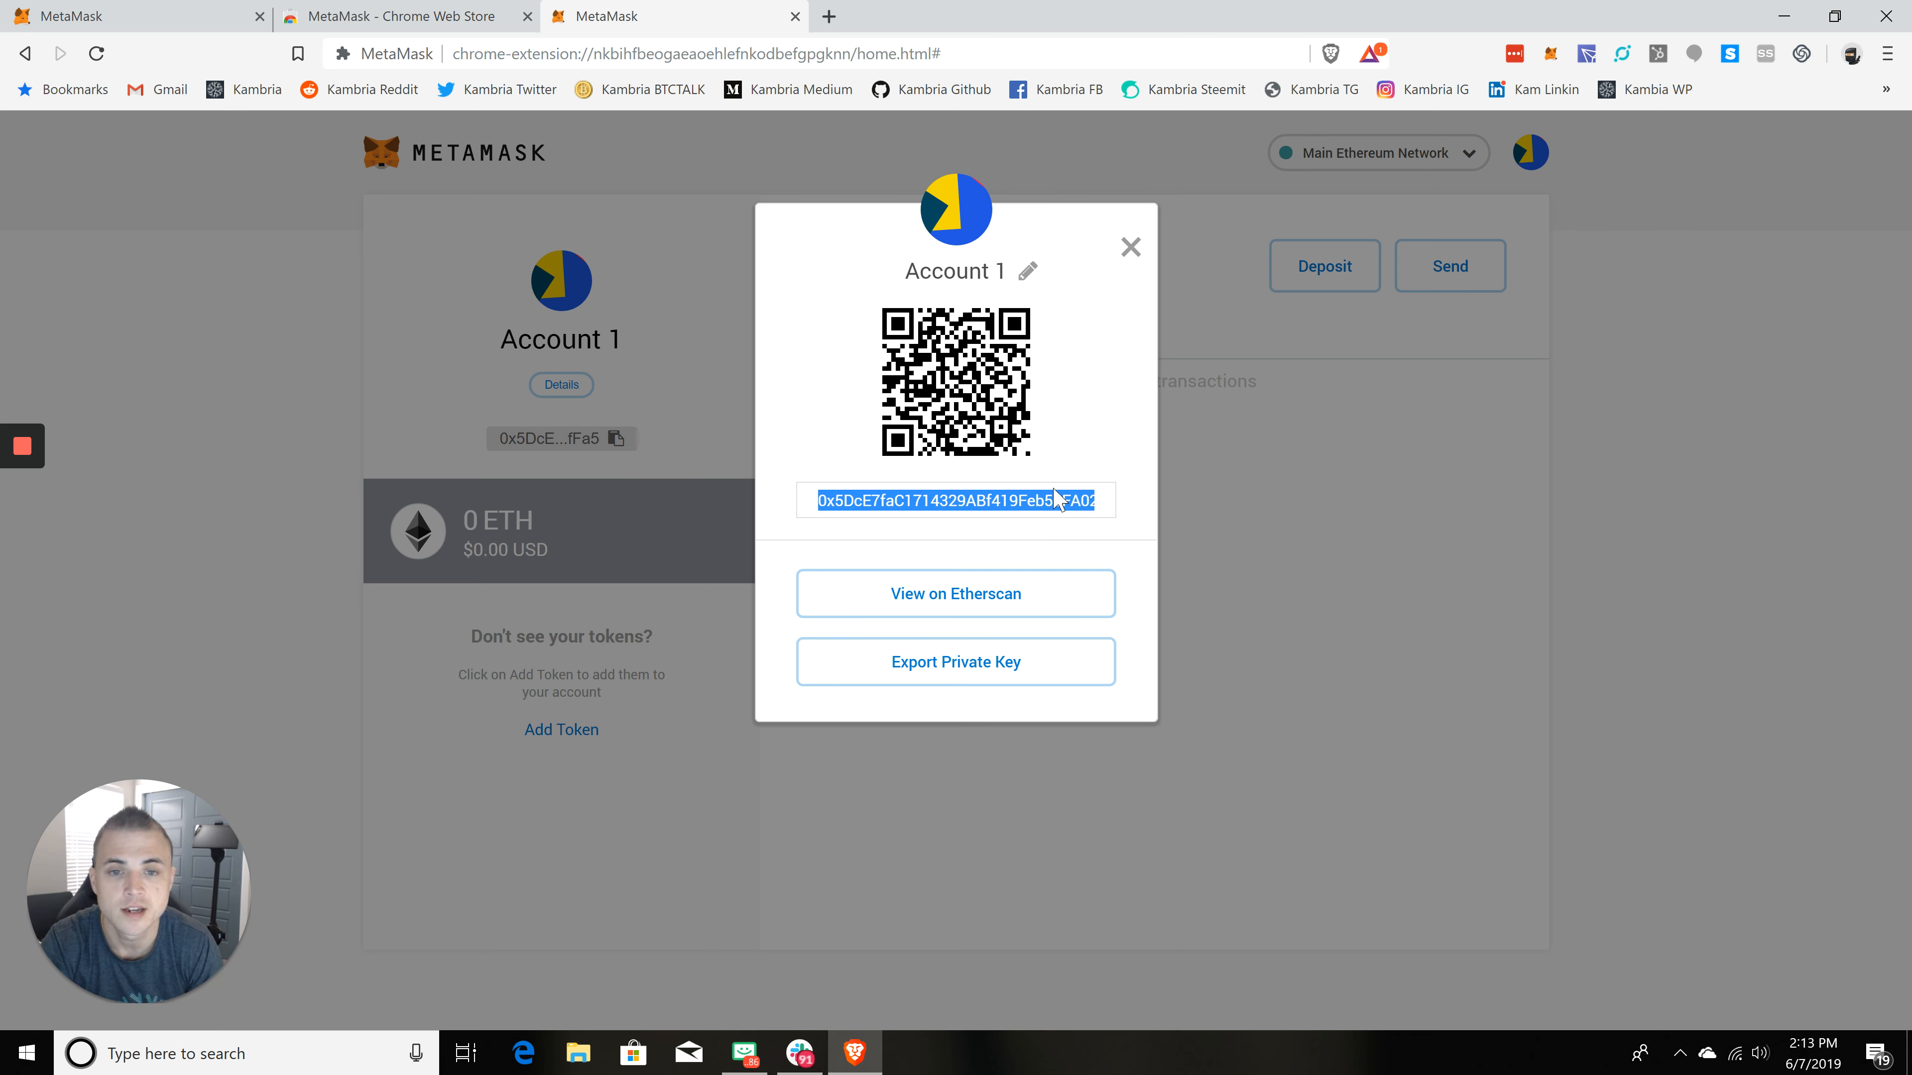
Step: Rename the account to Our First KAT Wallet and close the details dialog
left_click(1028, 271)
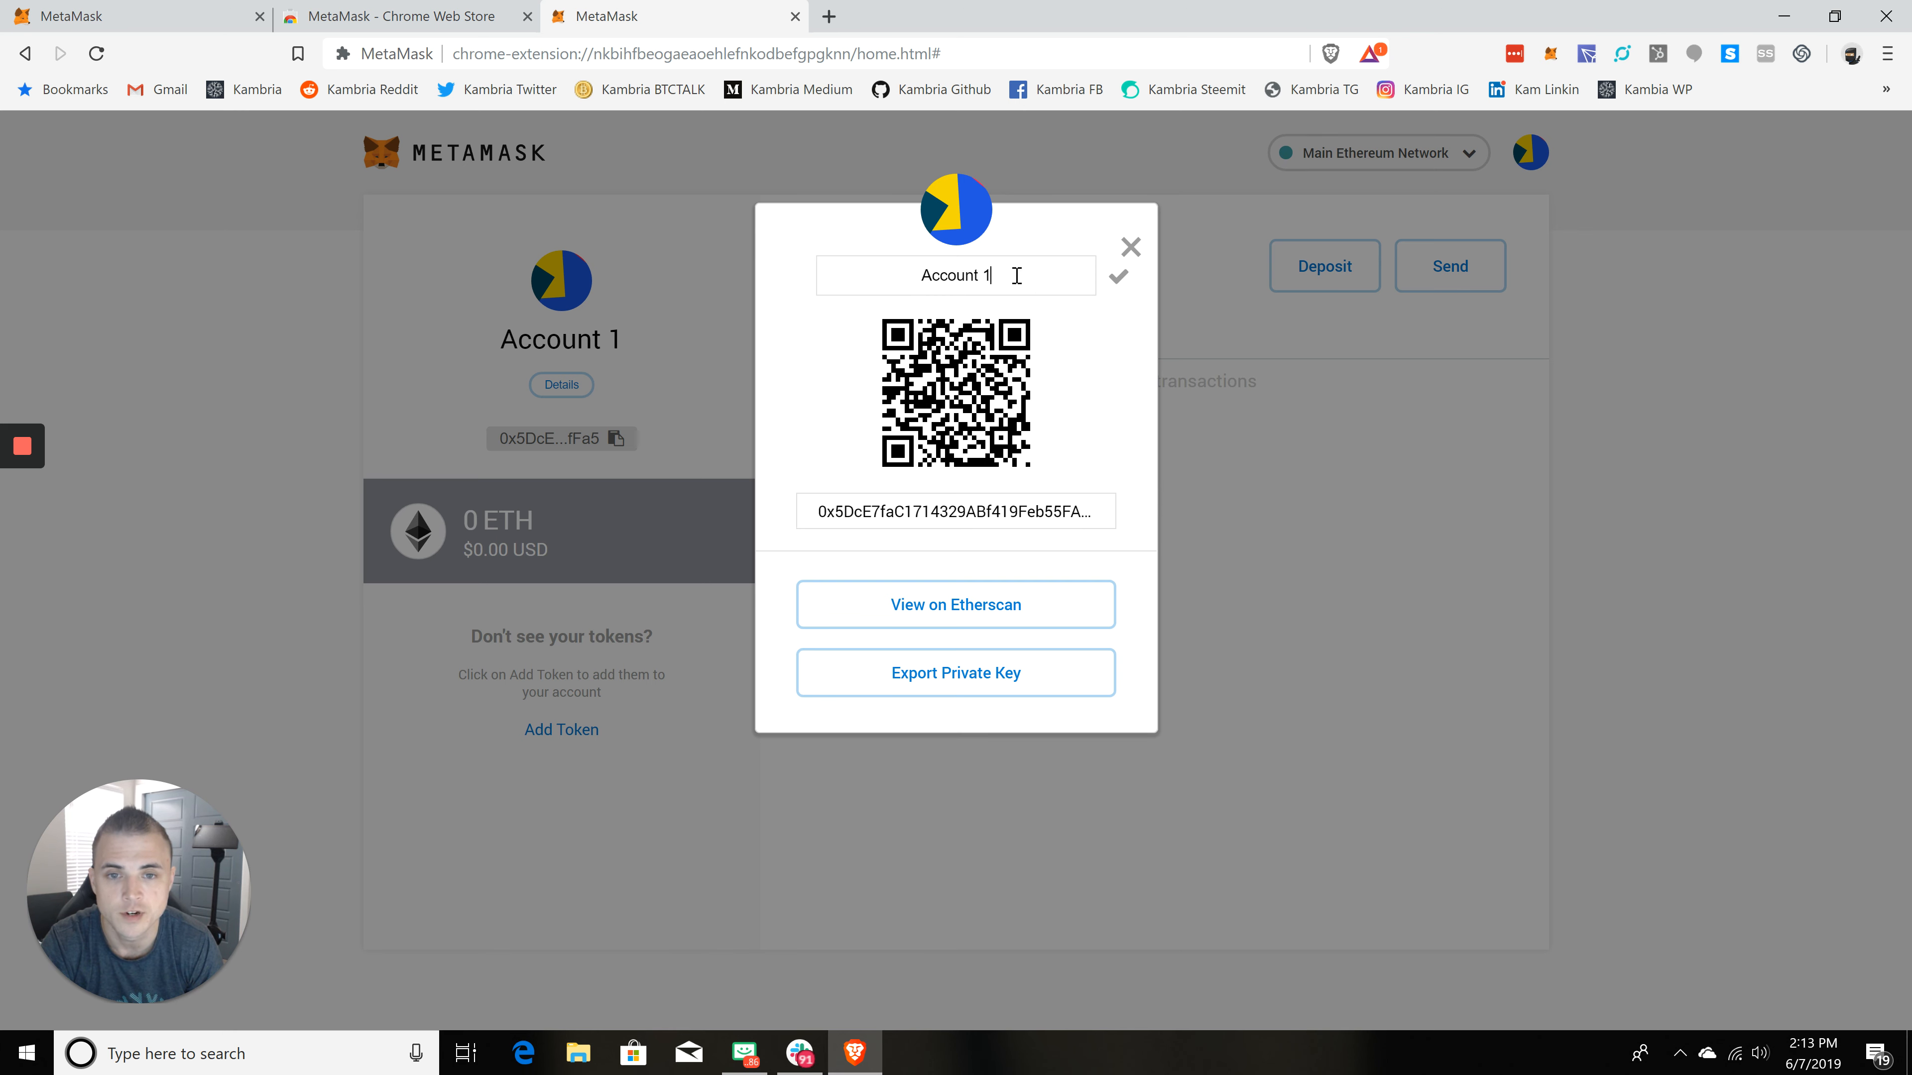
left_click_drag(1016, 276, 902, 291)
type("Ou")
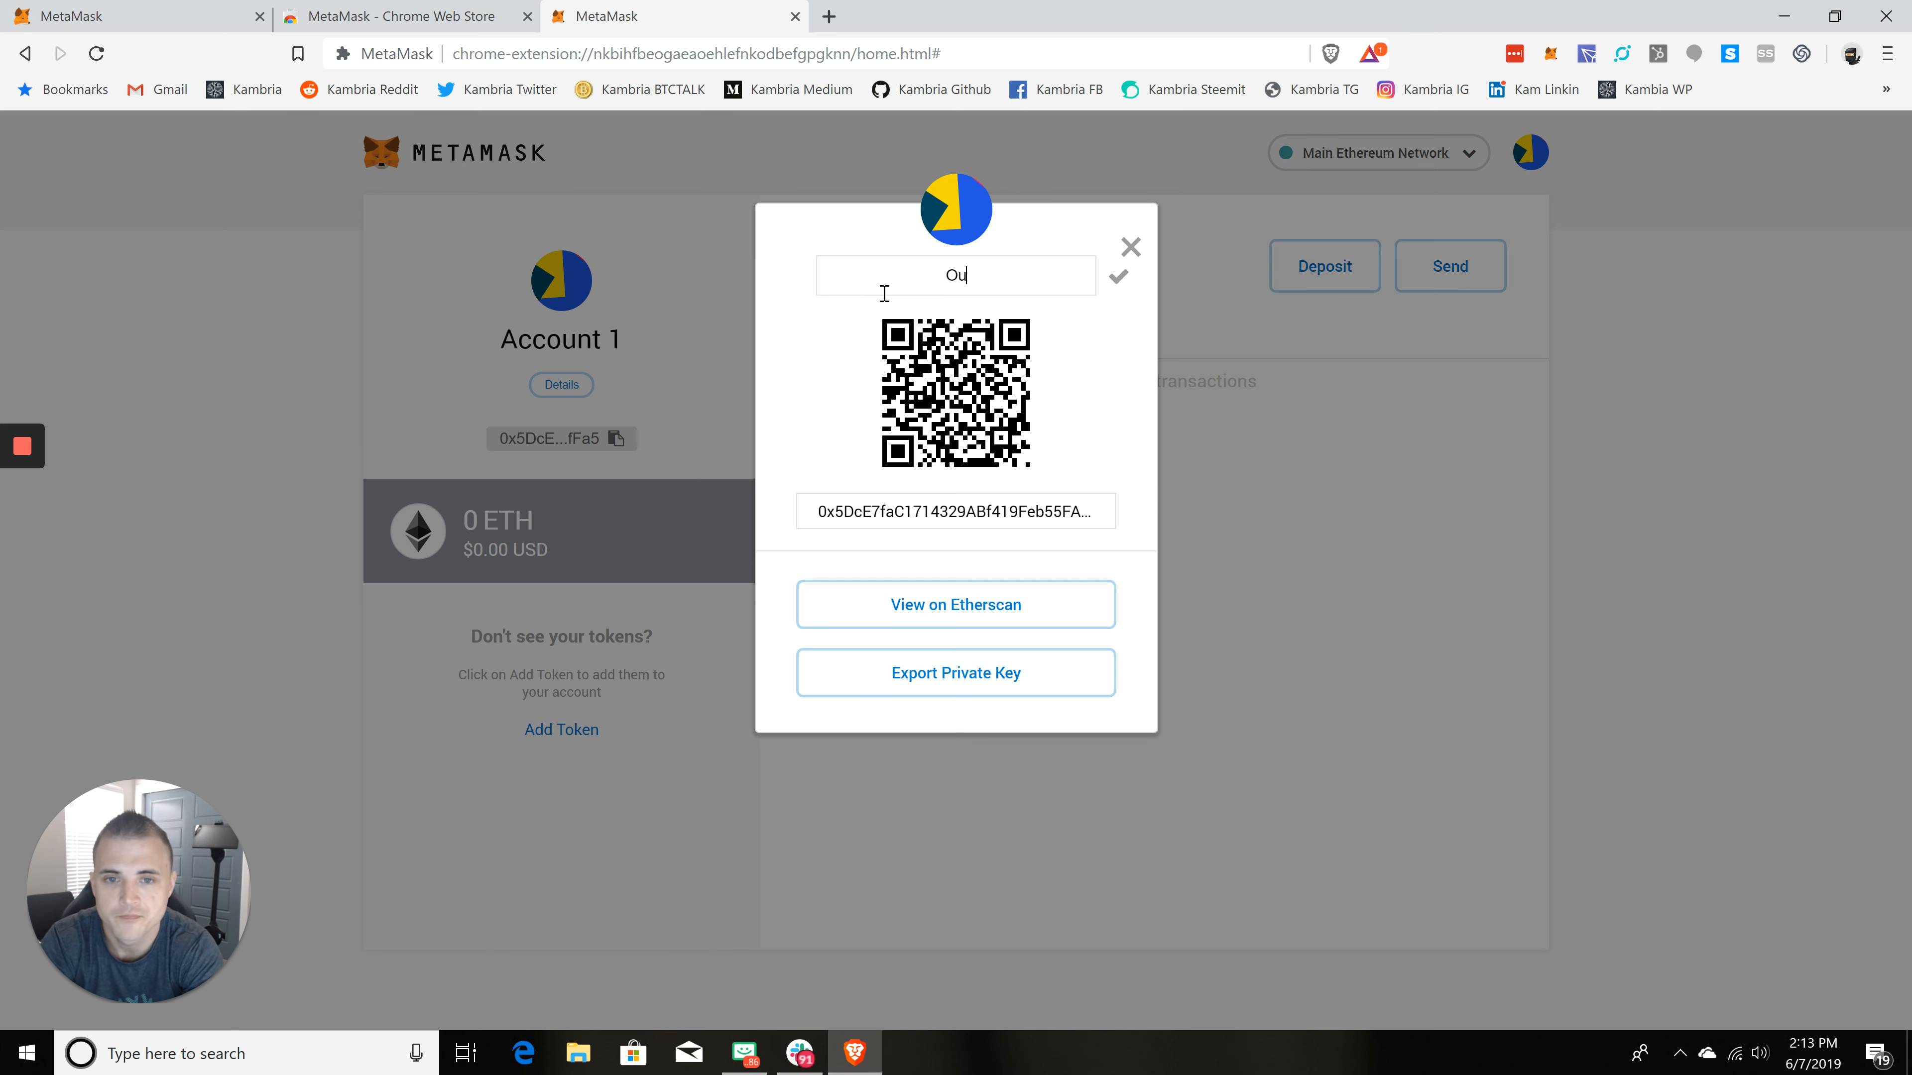
type("r First KAT Wallet")
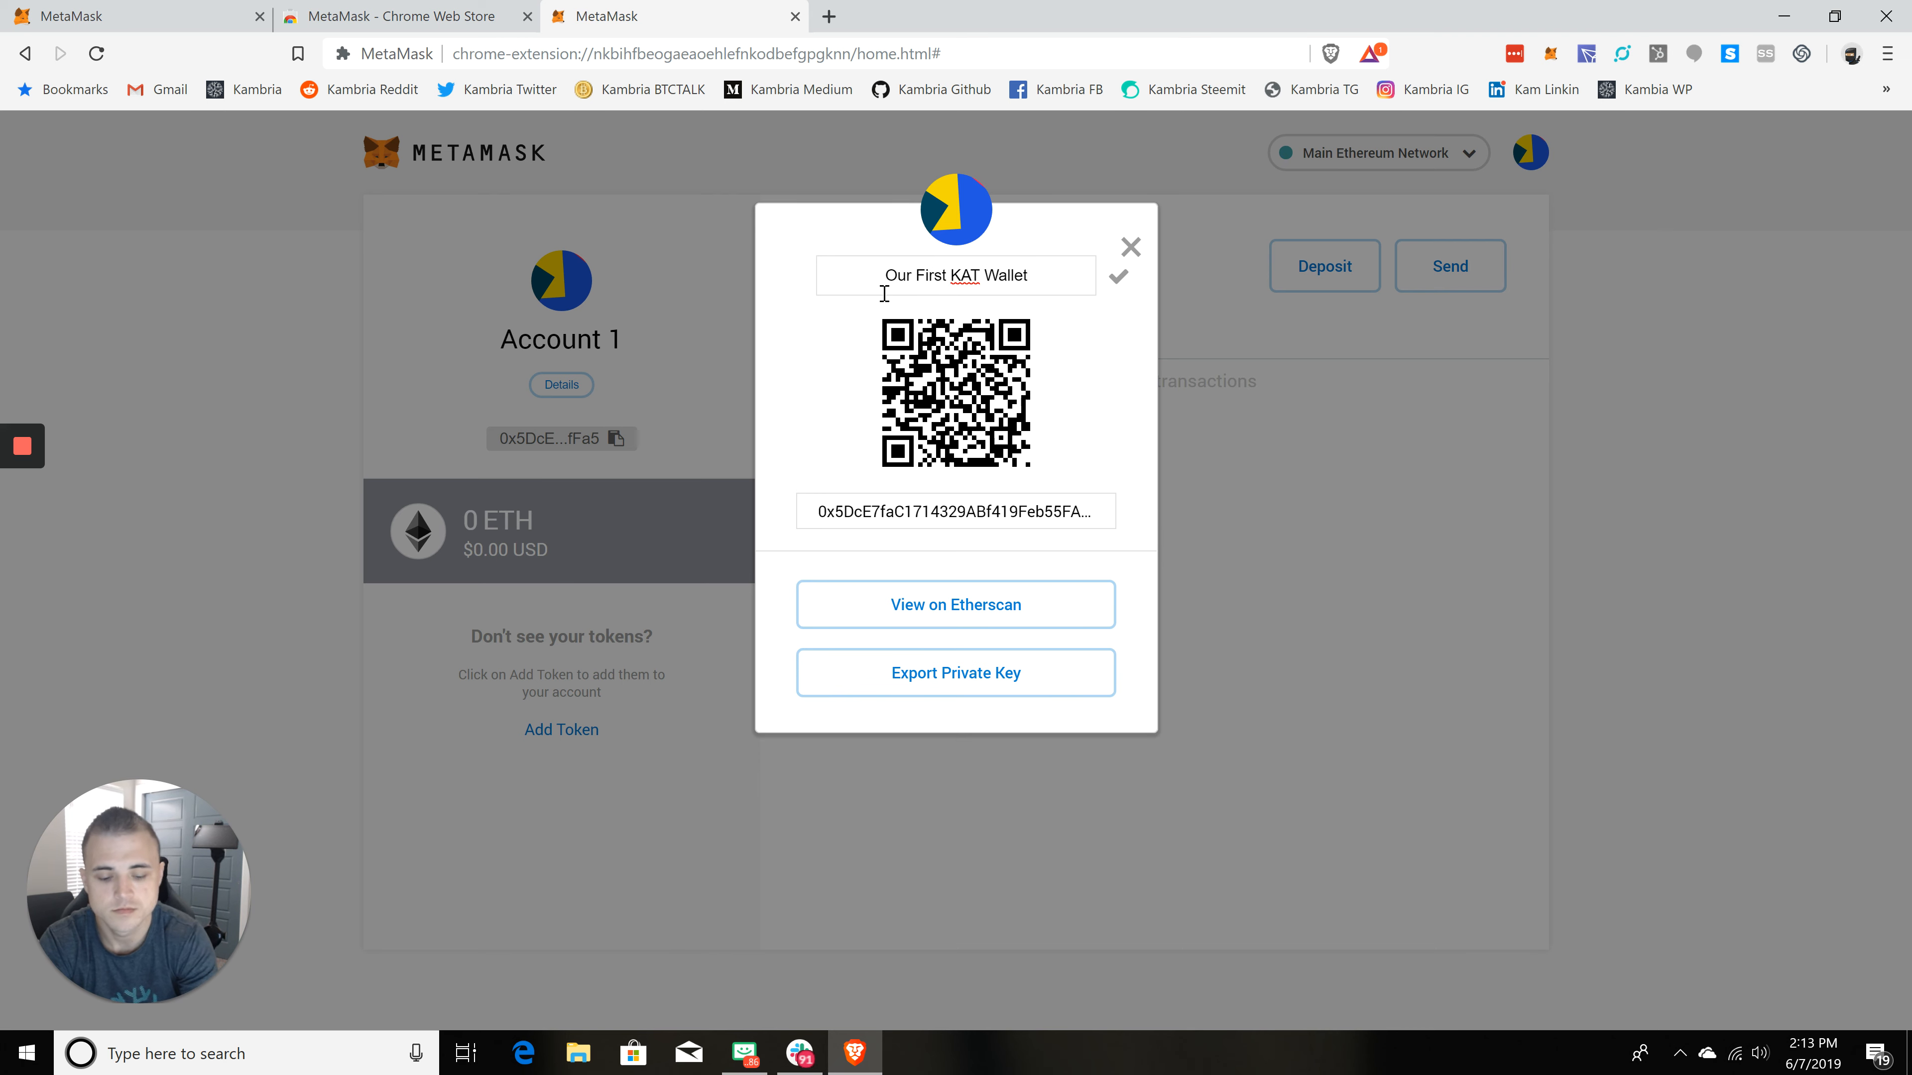
key("Return")
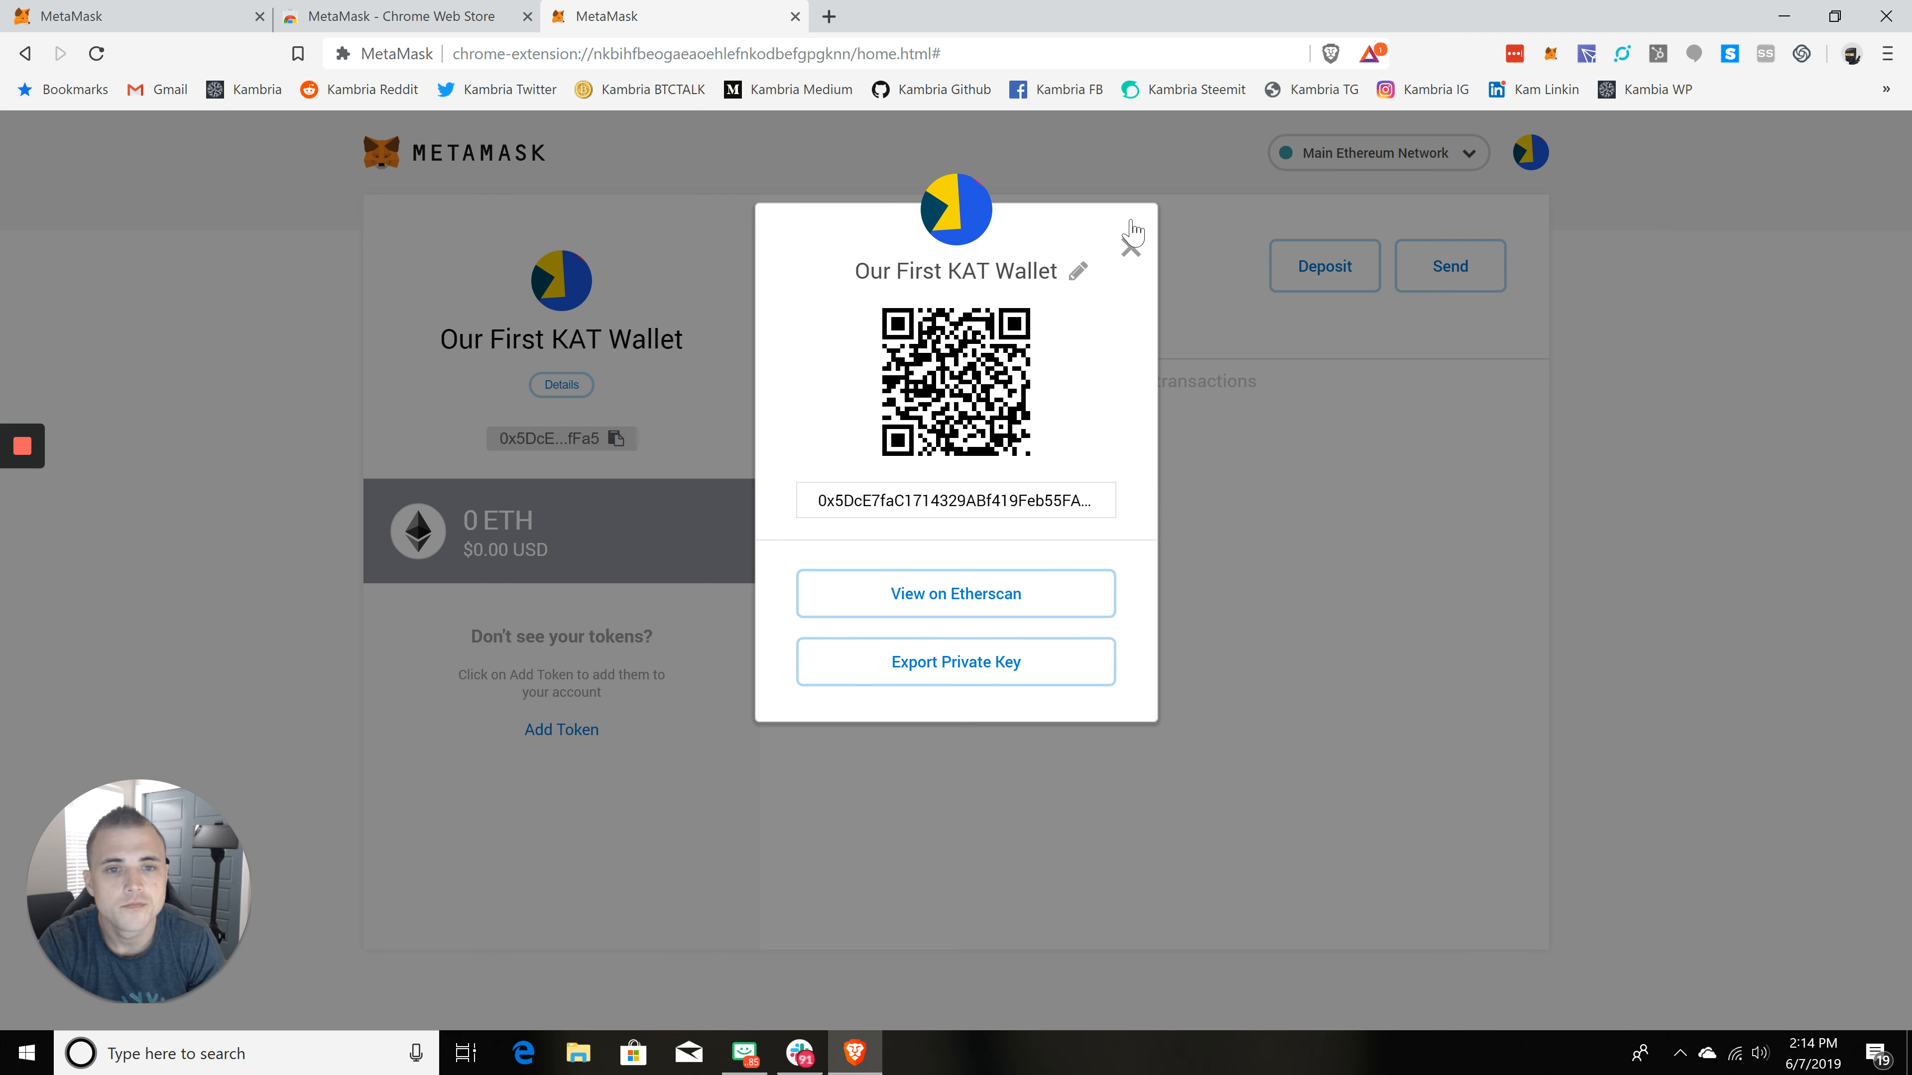
left_click(1129, 246)
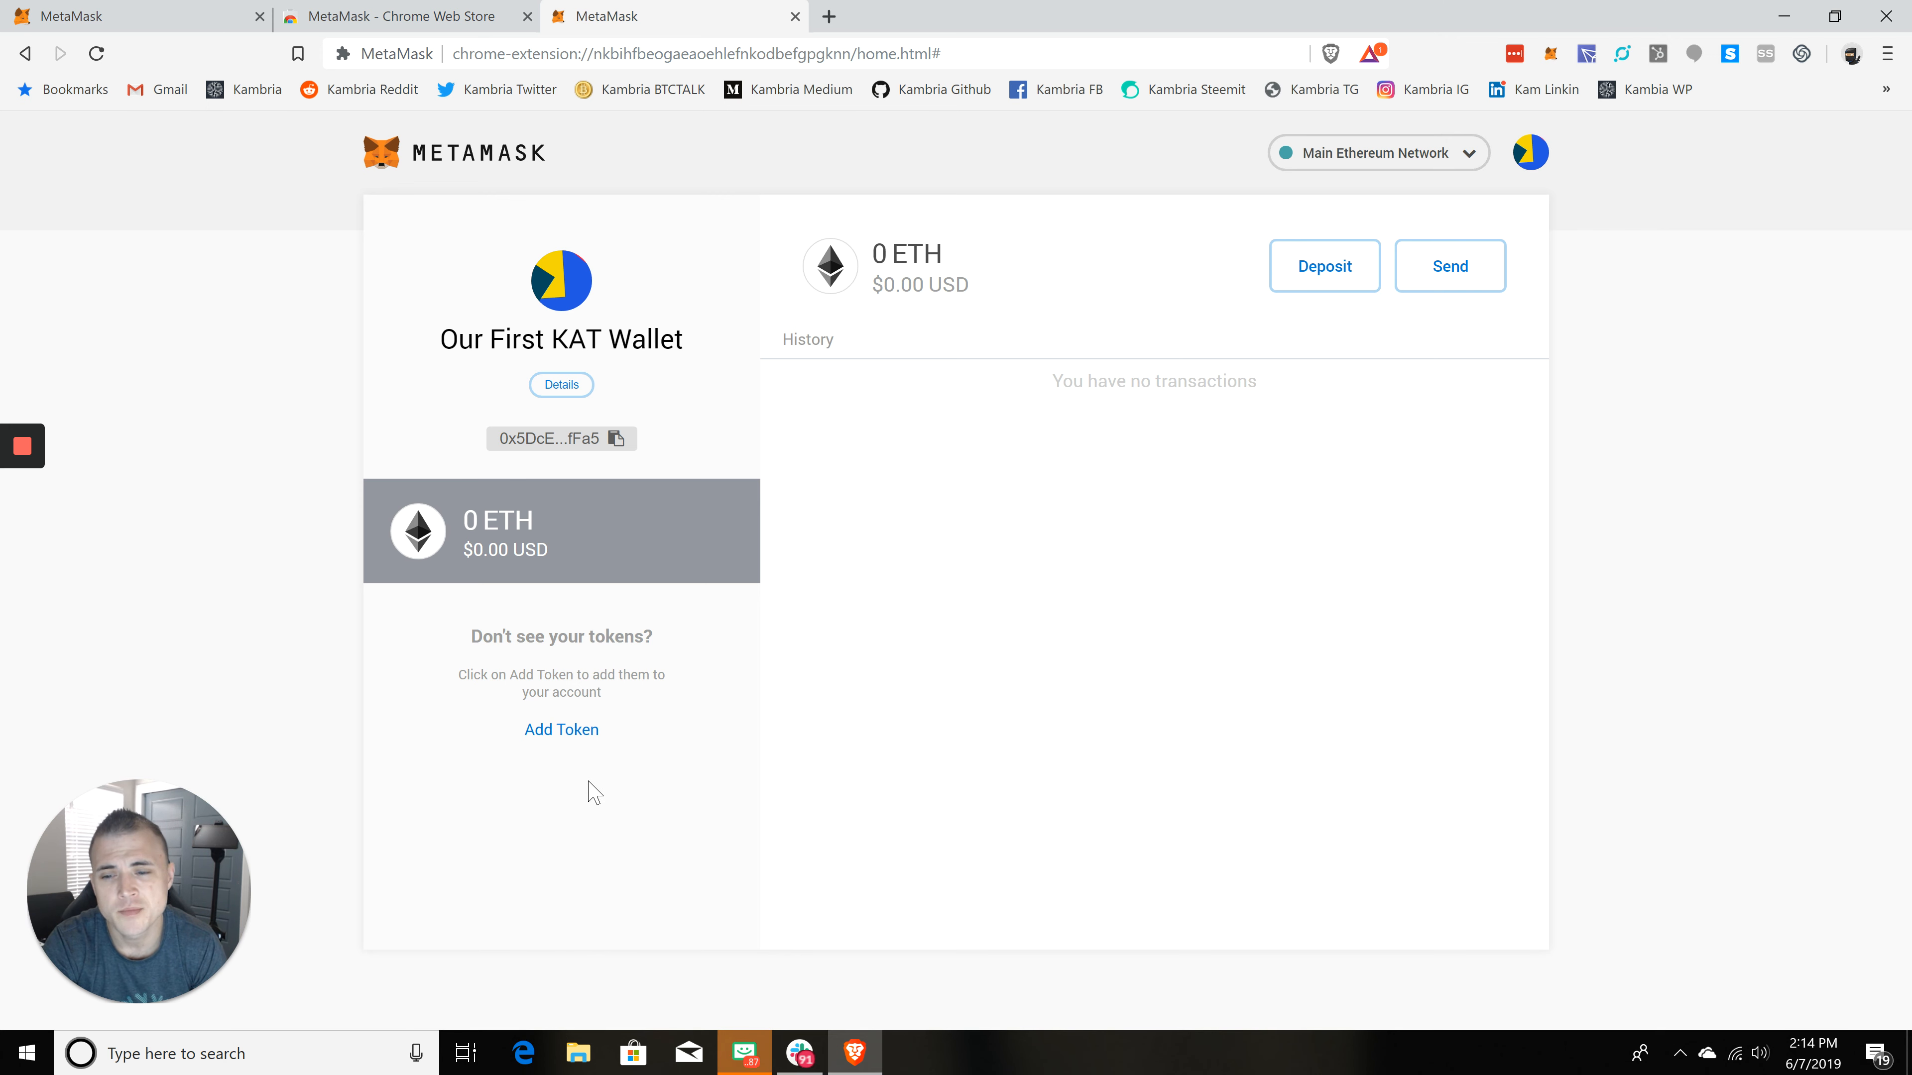
left_click(579, 734)
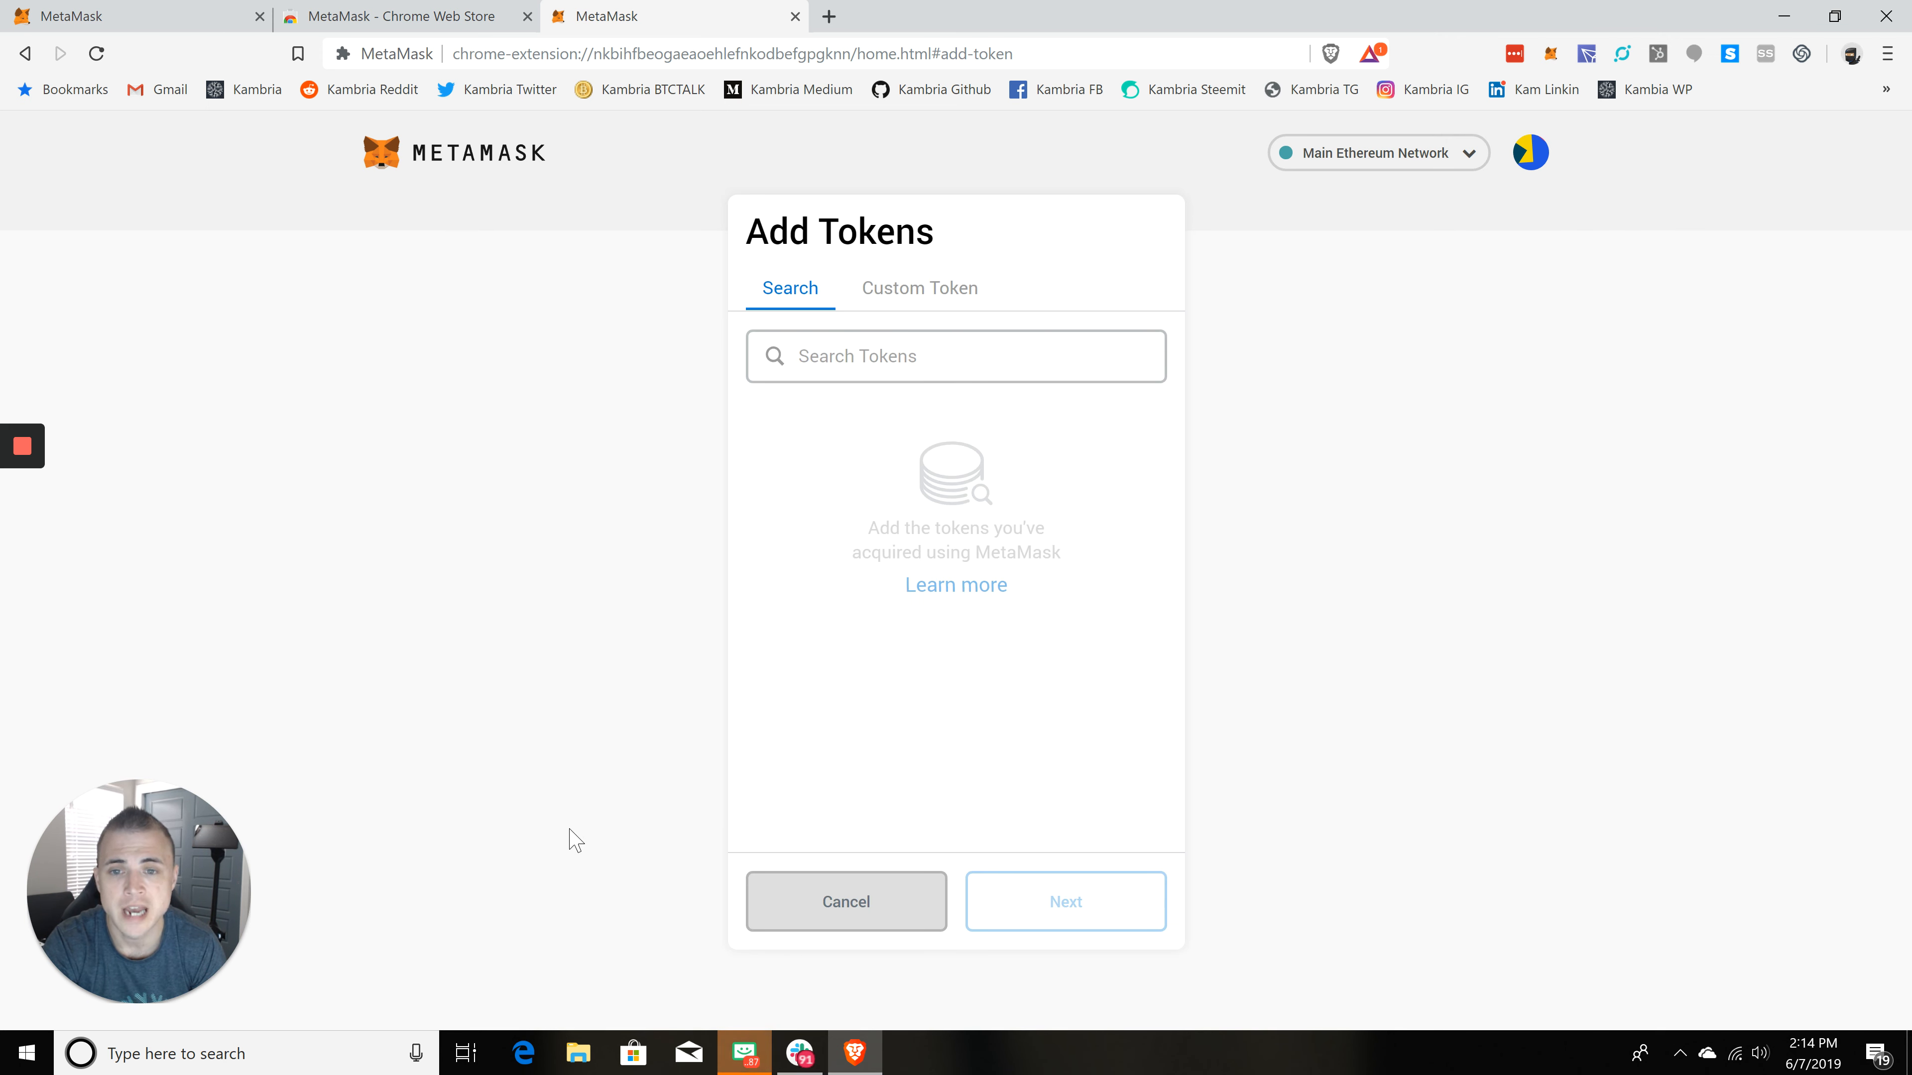
left_click(909, 292)
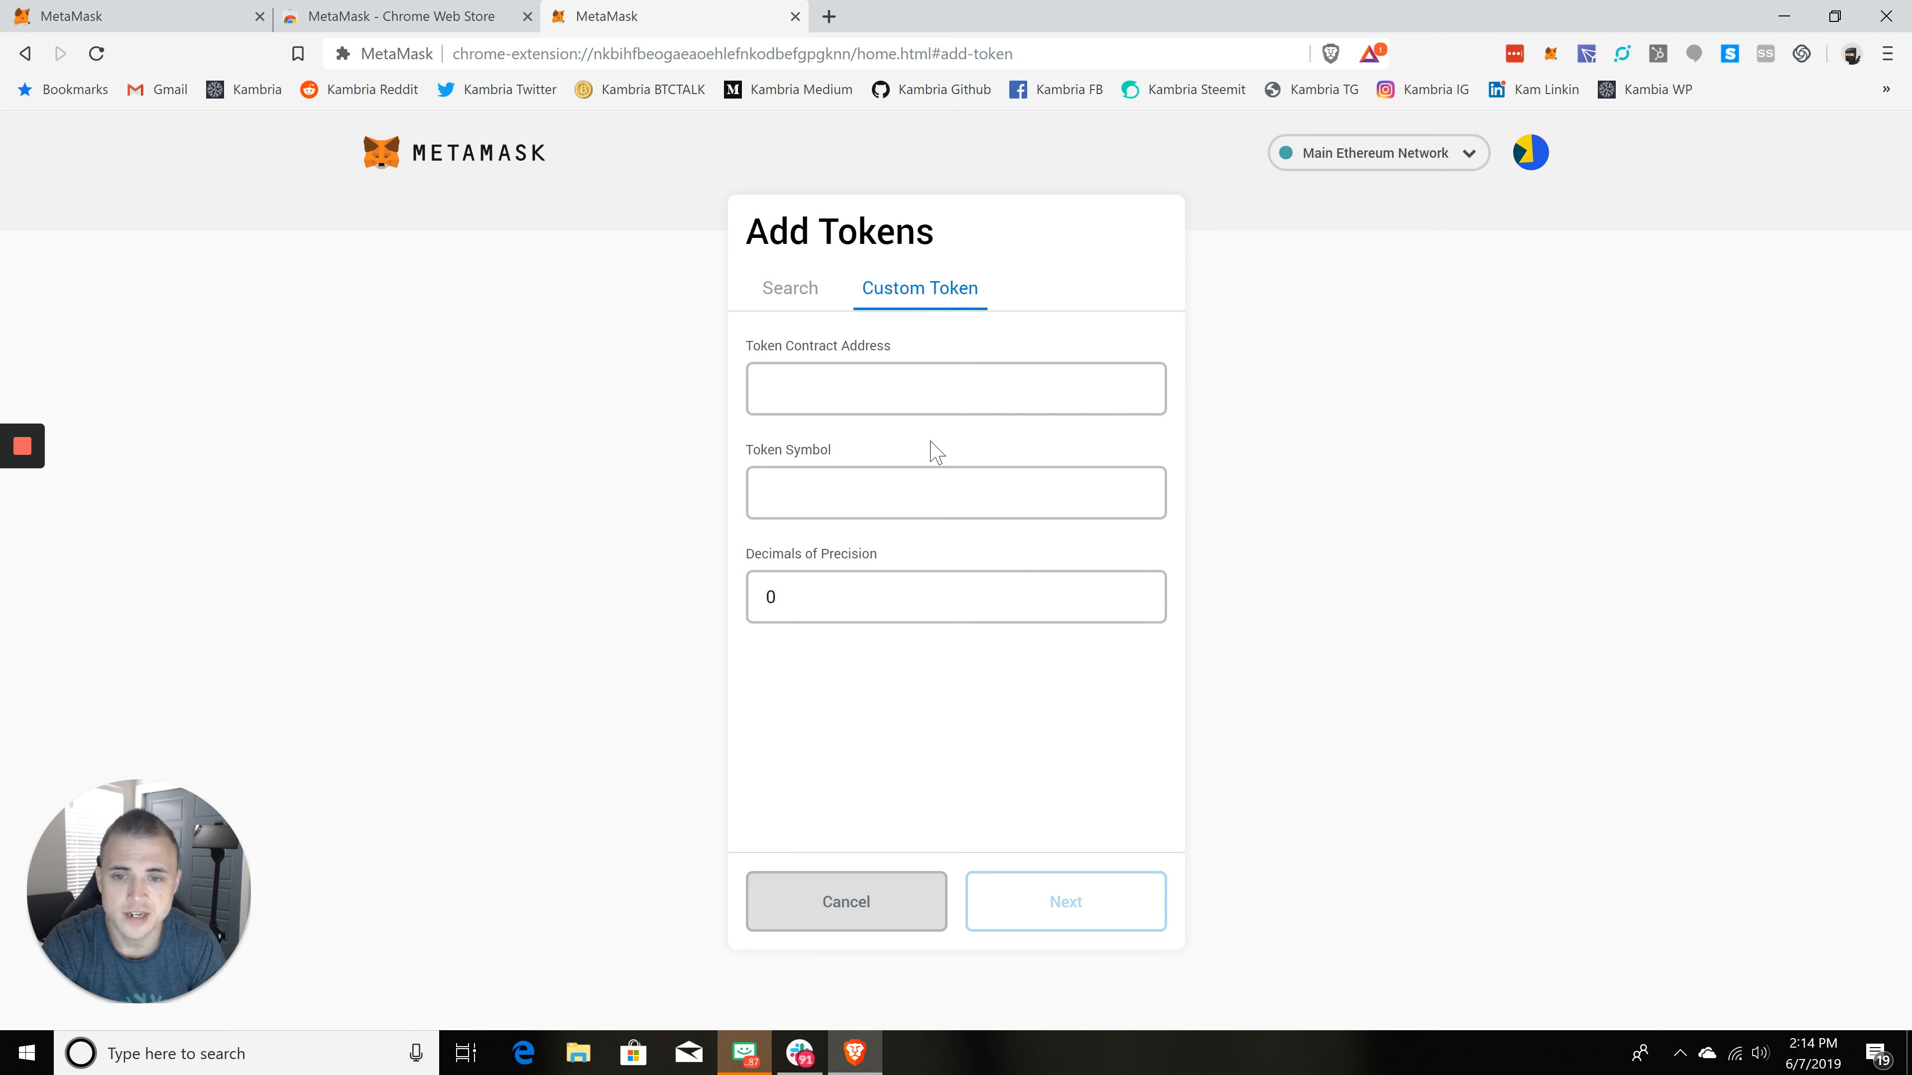
left_click(855, 908)
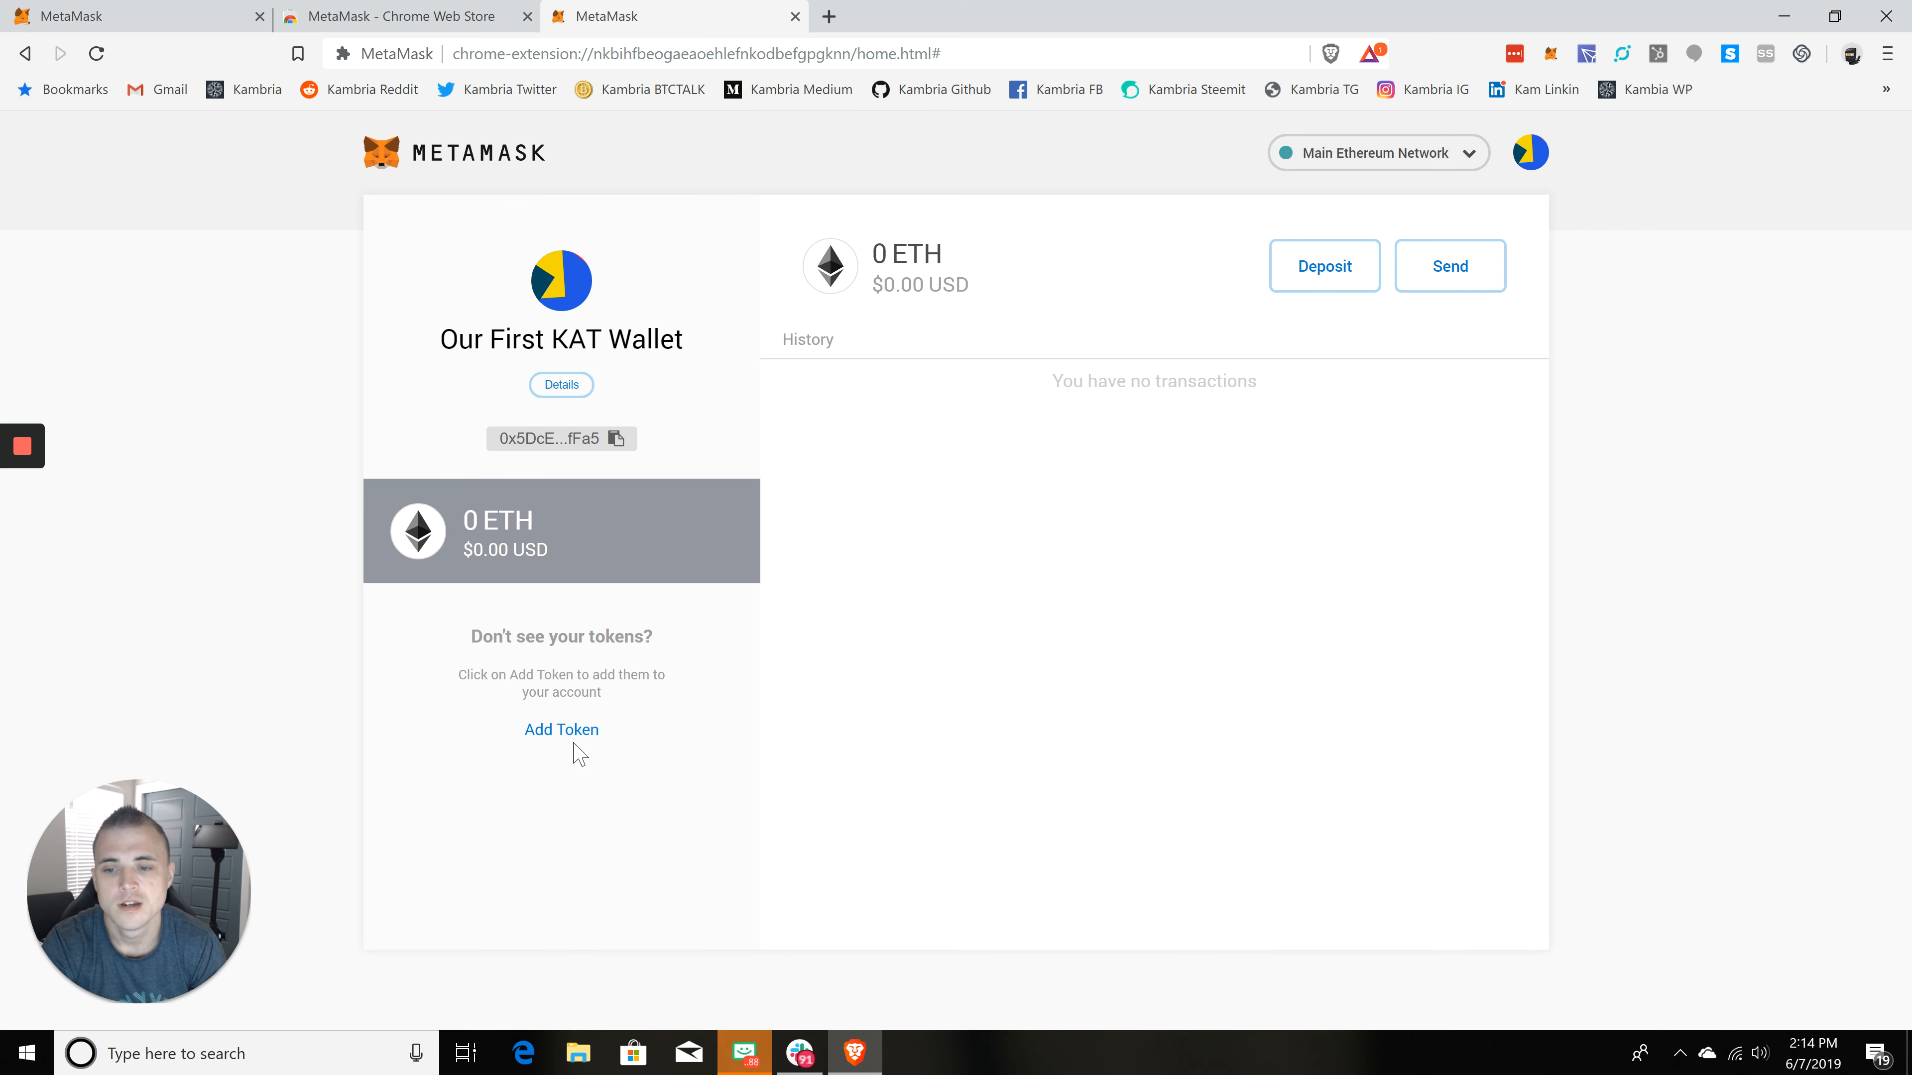
Step: Open the custom token form for adding tokens, and in a new tab go to etherscan.io
left_click(576, 742)
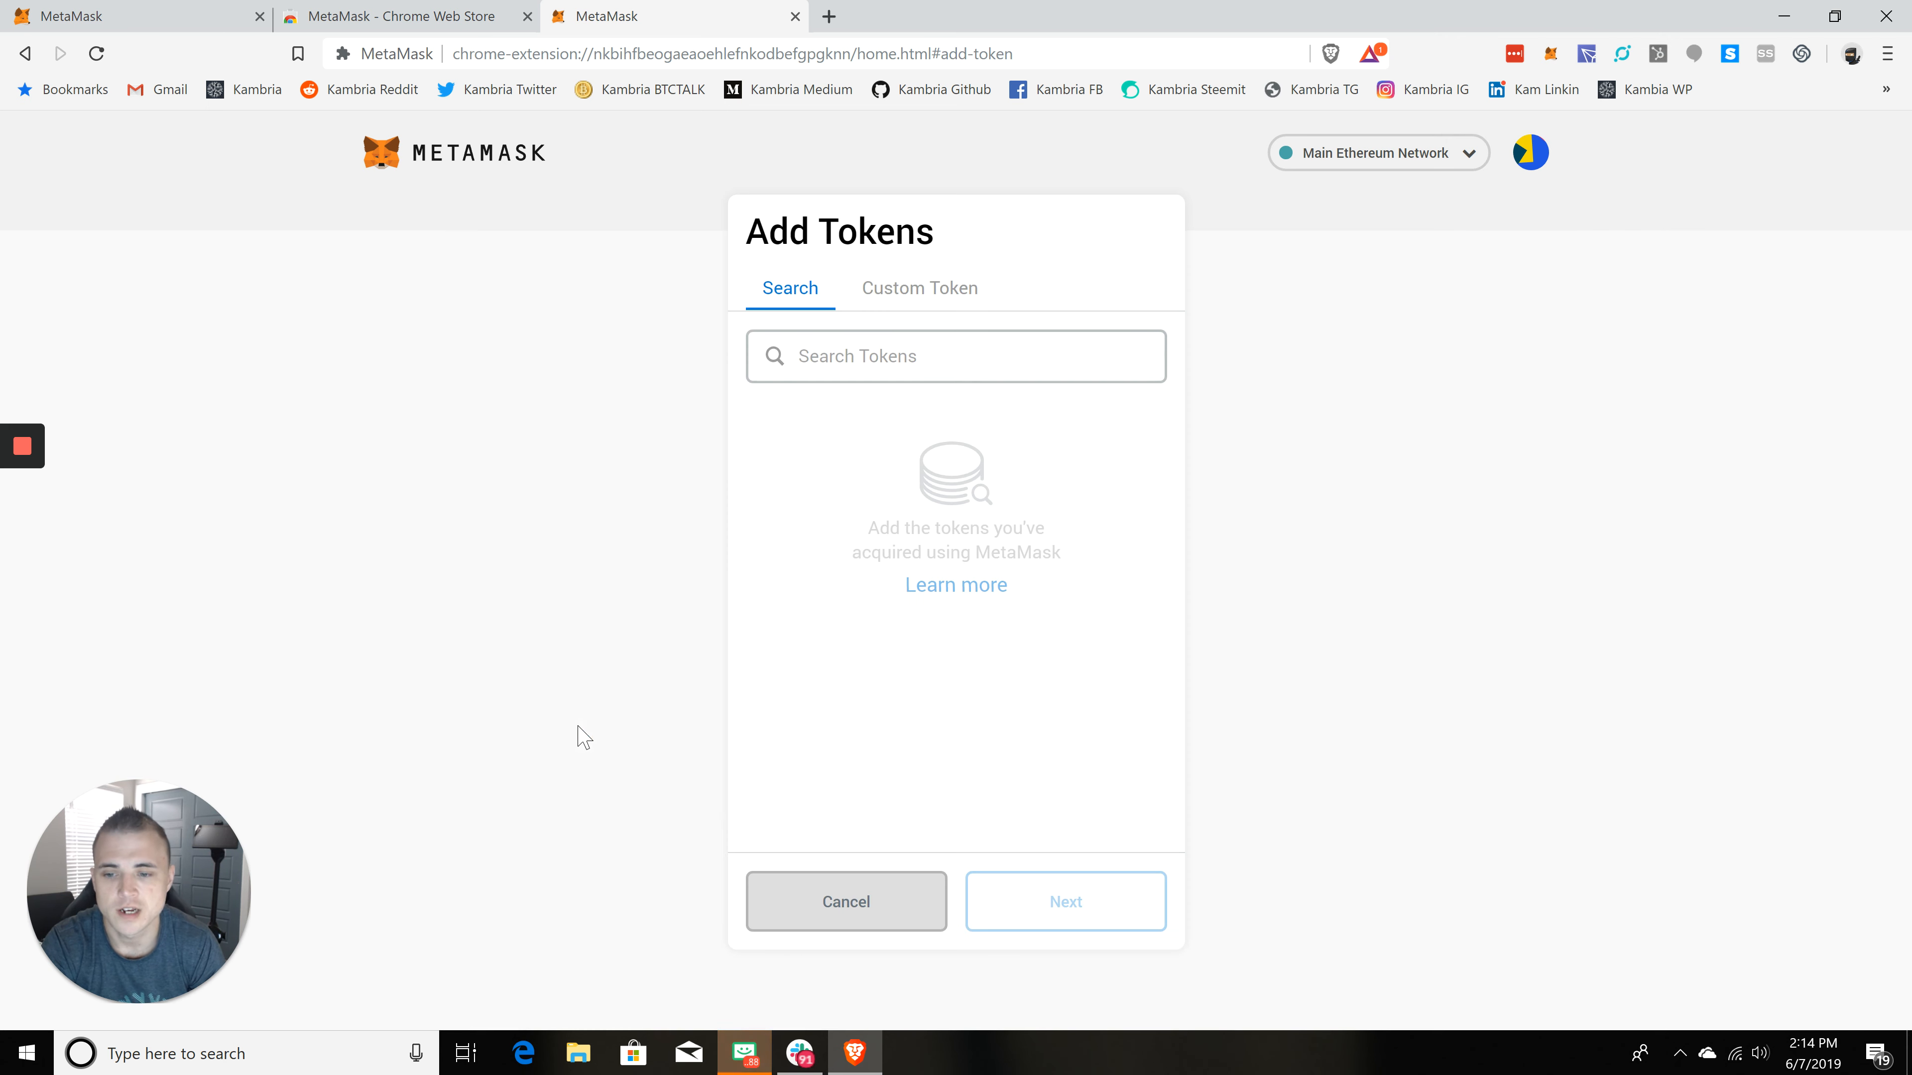
left_click(915, 300)
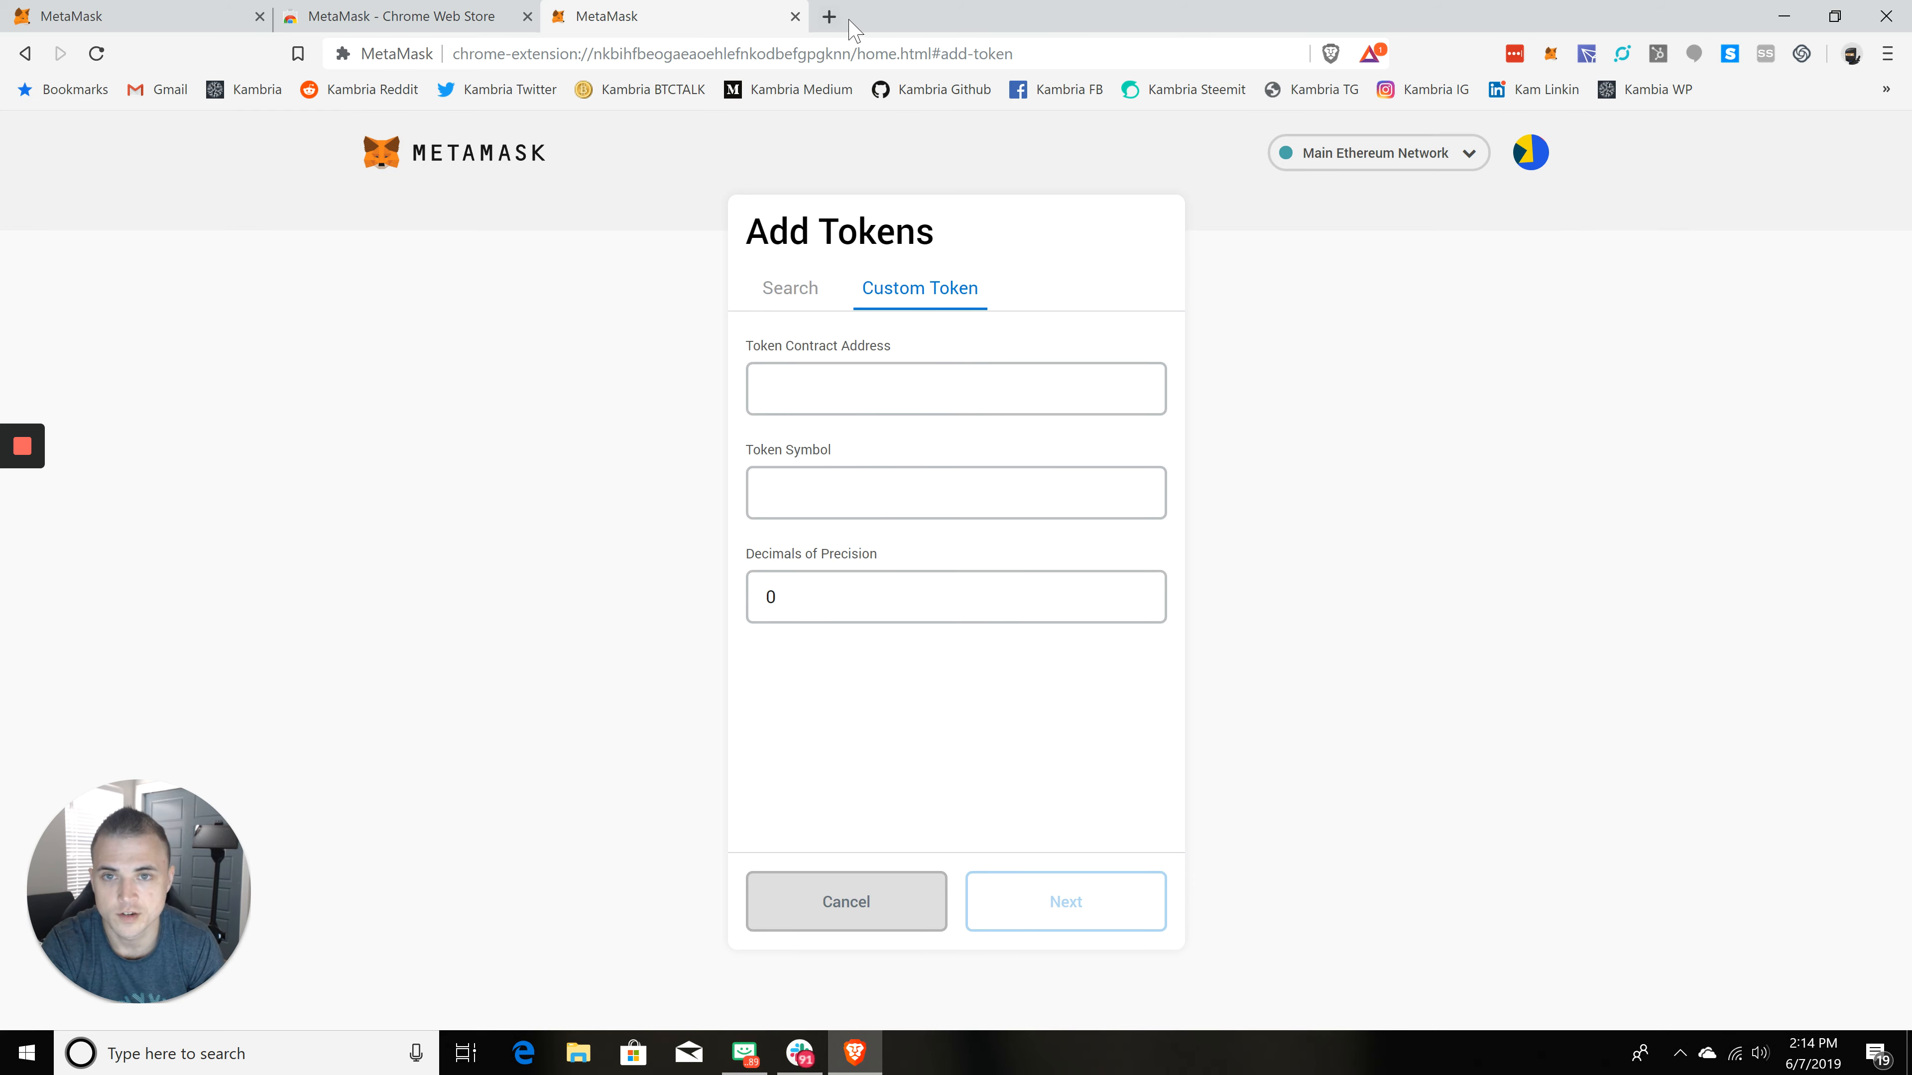
left_click(829, 16)
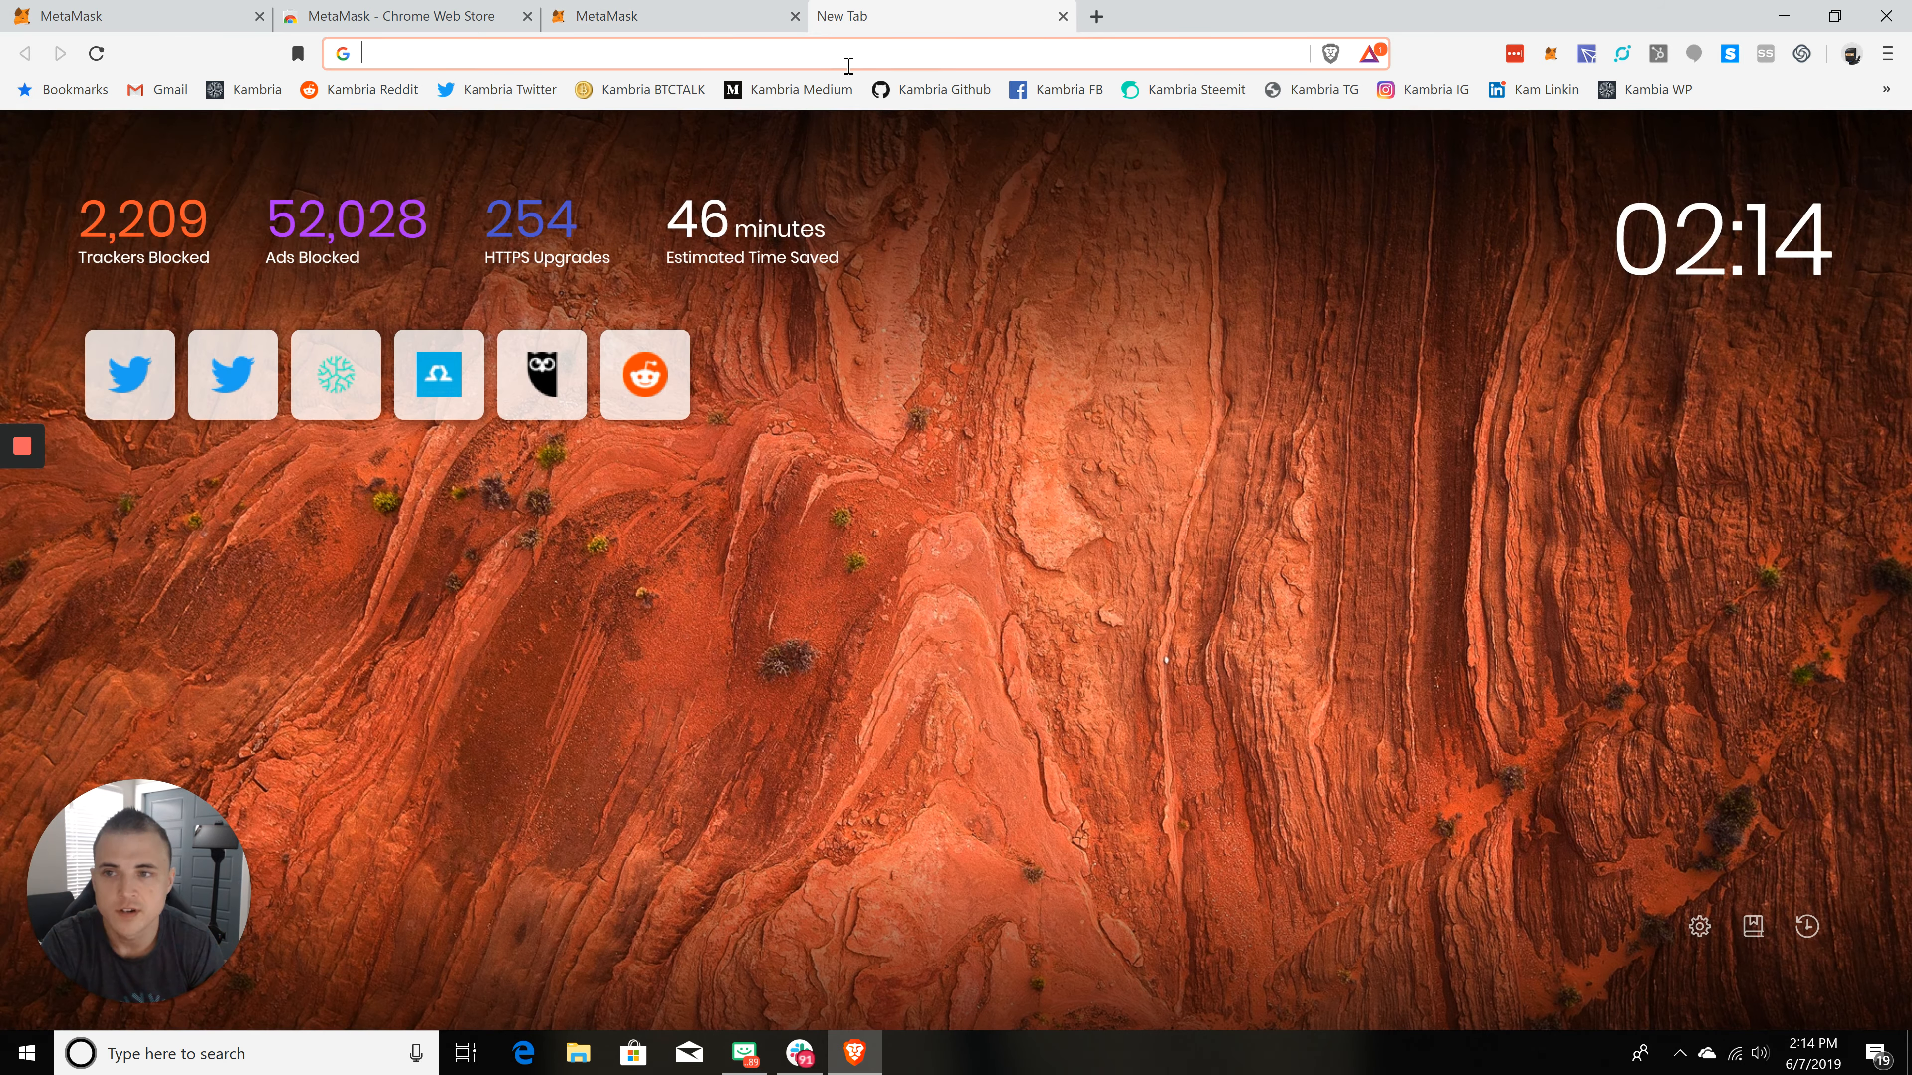
type("ether")
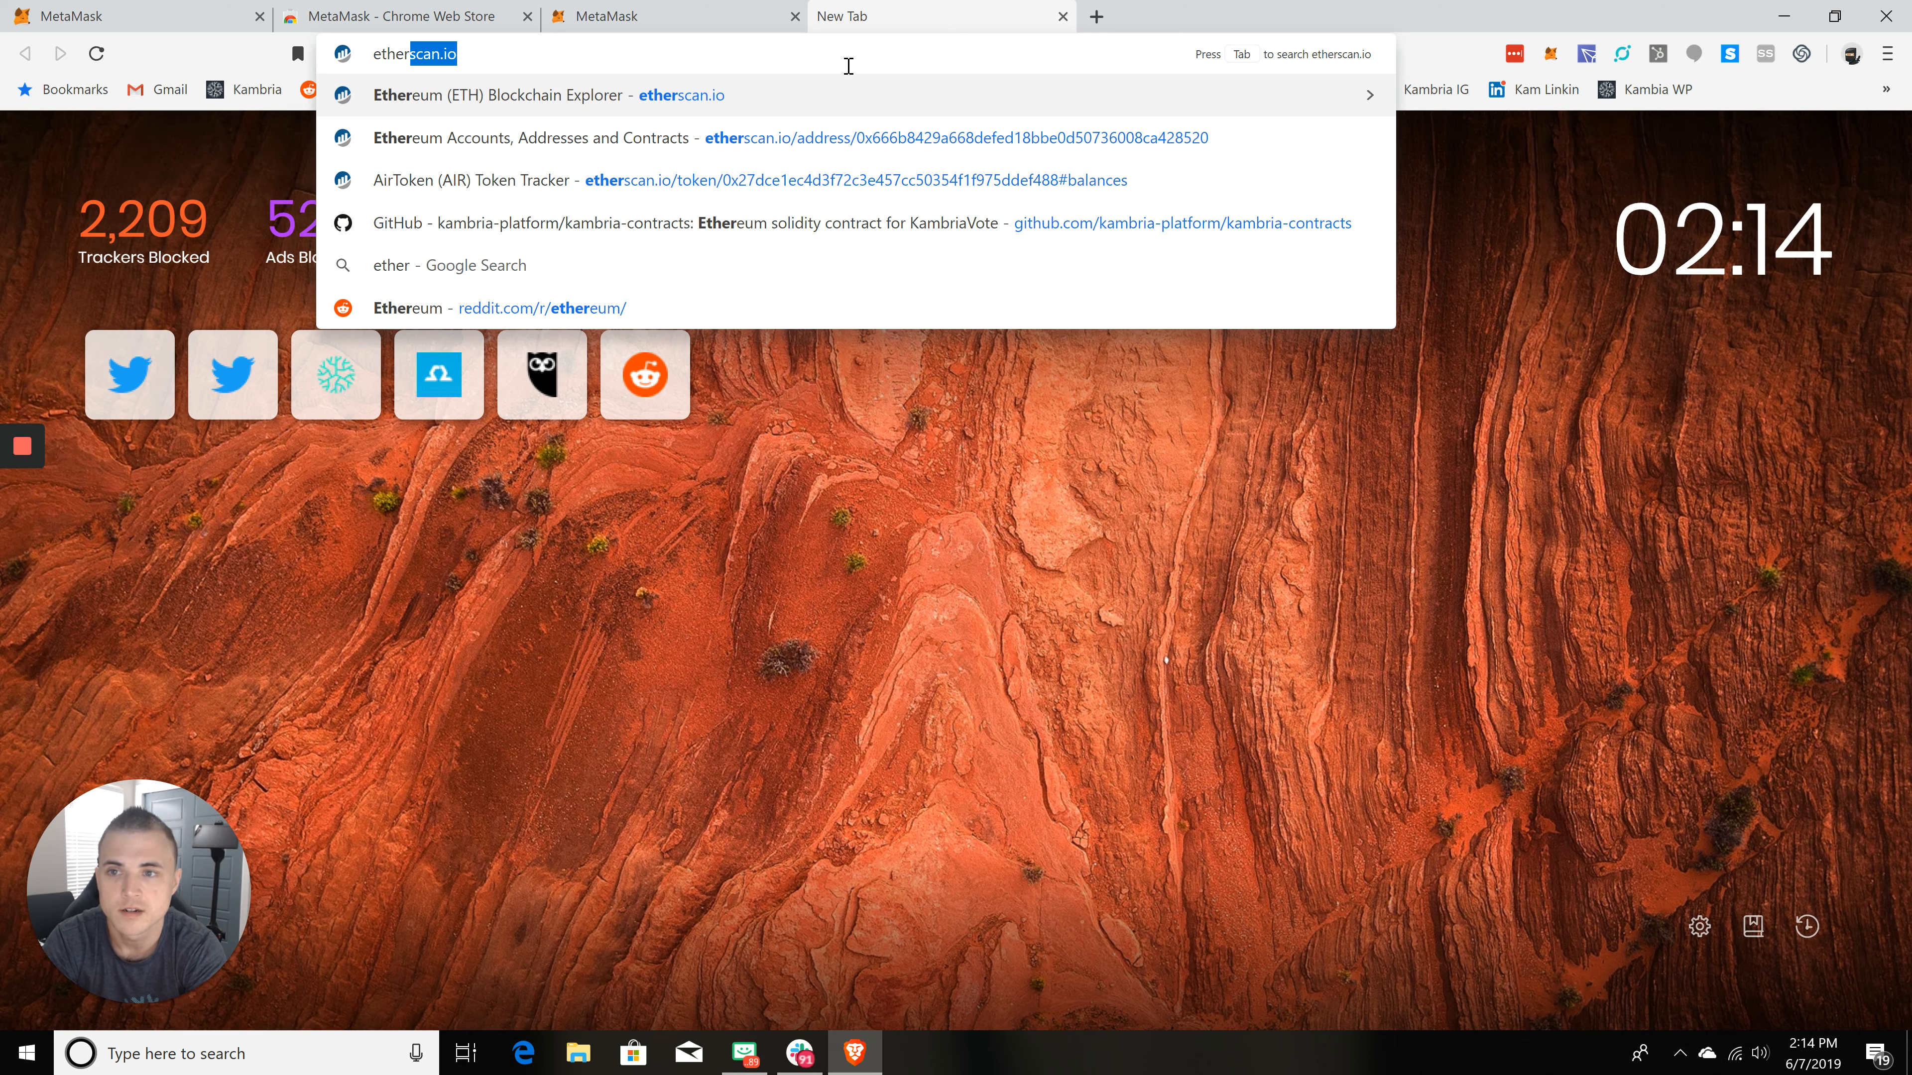
key("Return")
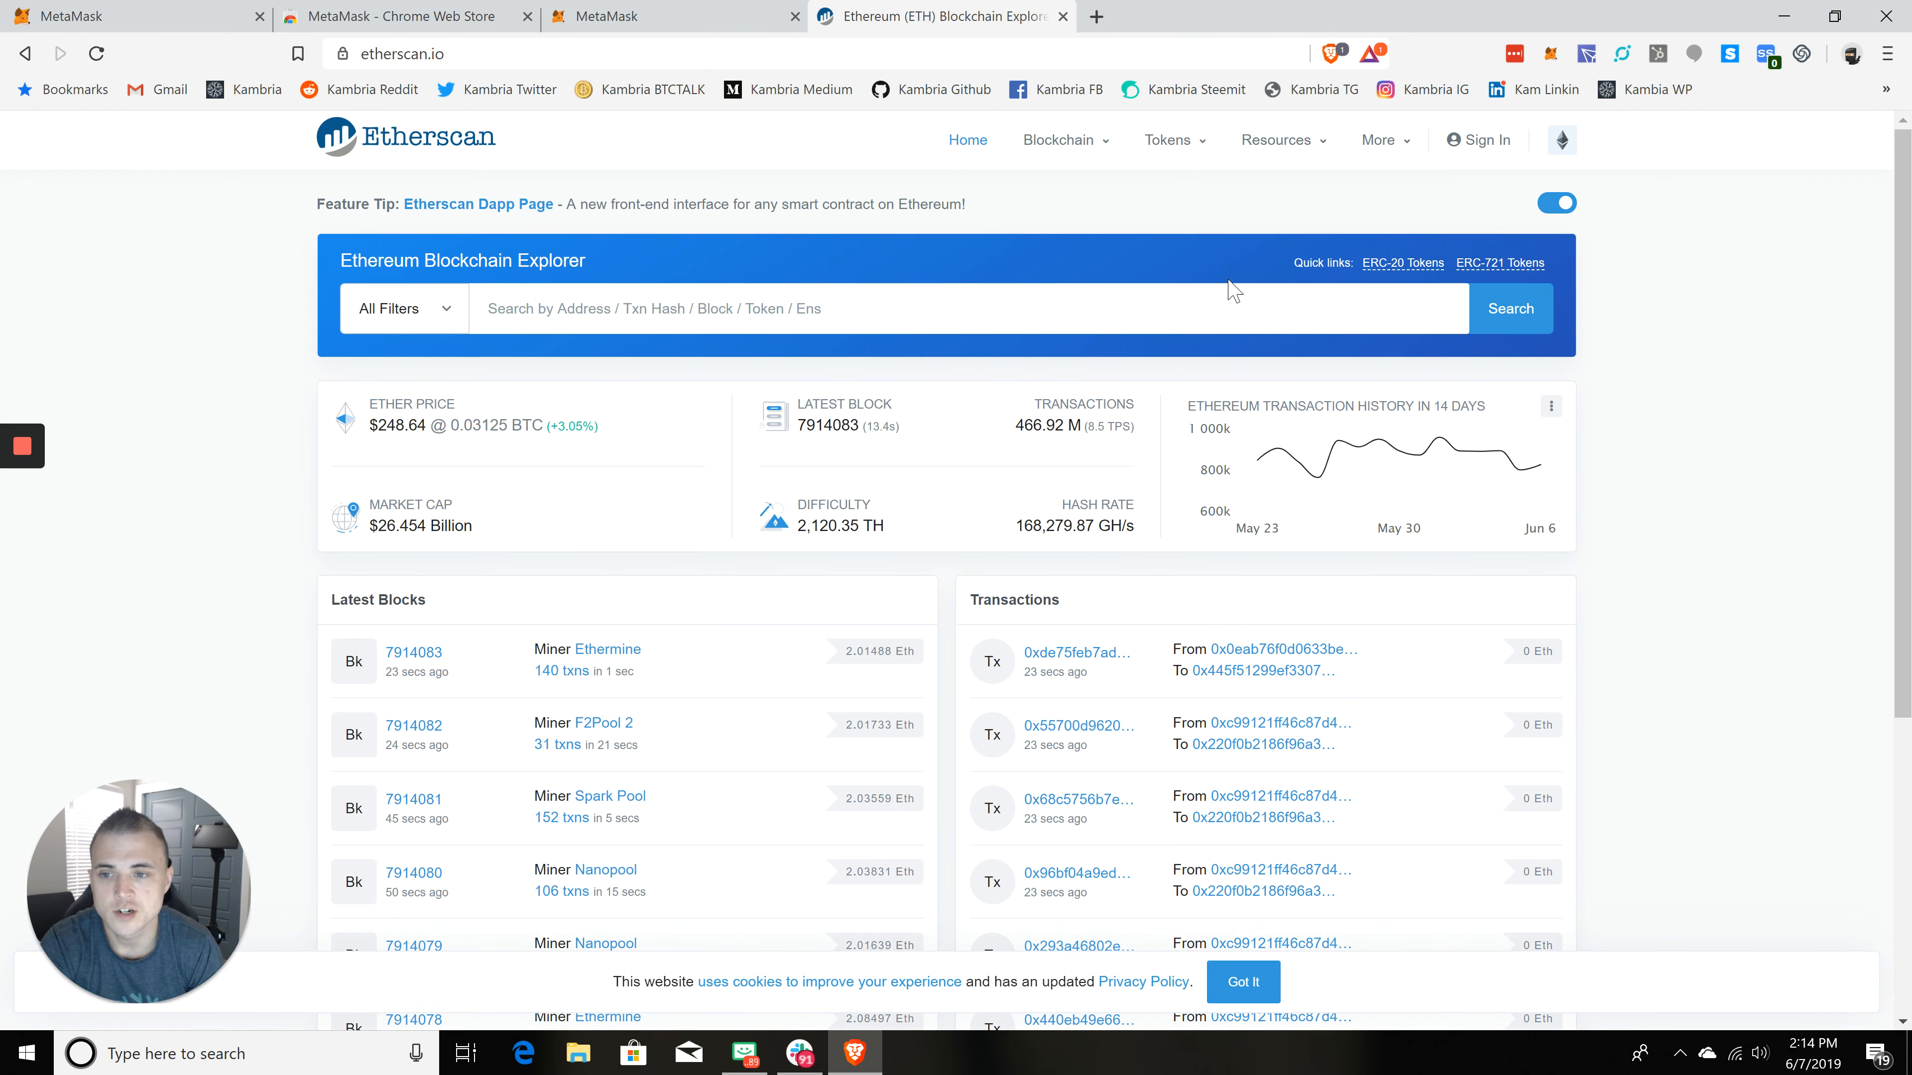
Step: Search Etherscan for kambria, open the Kambria Token (KAT) page, copy its contract address and return to MetaMask
type("kambria")
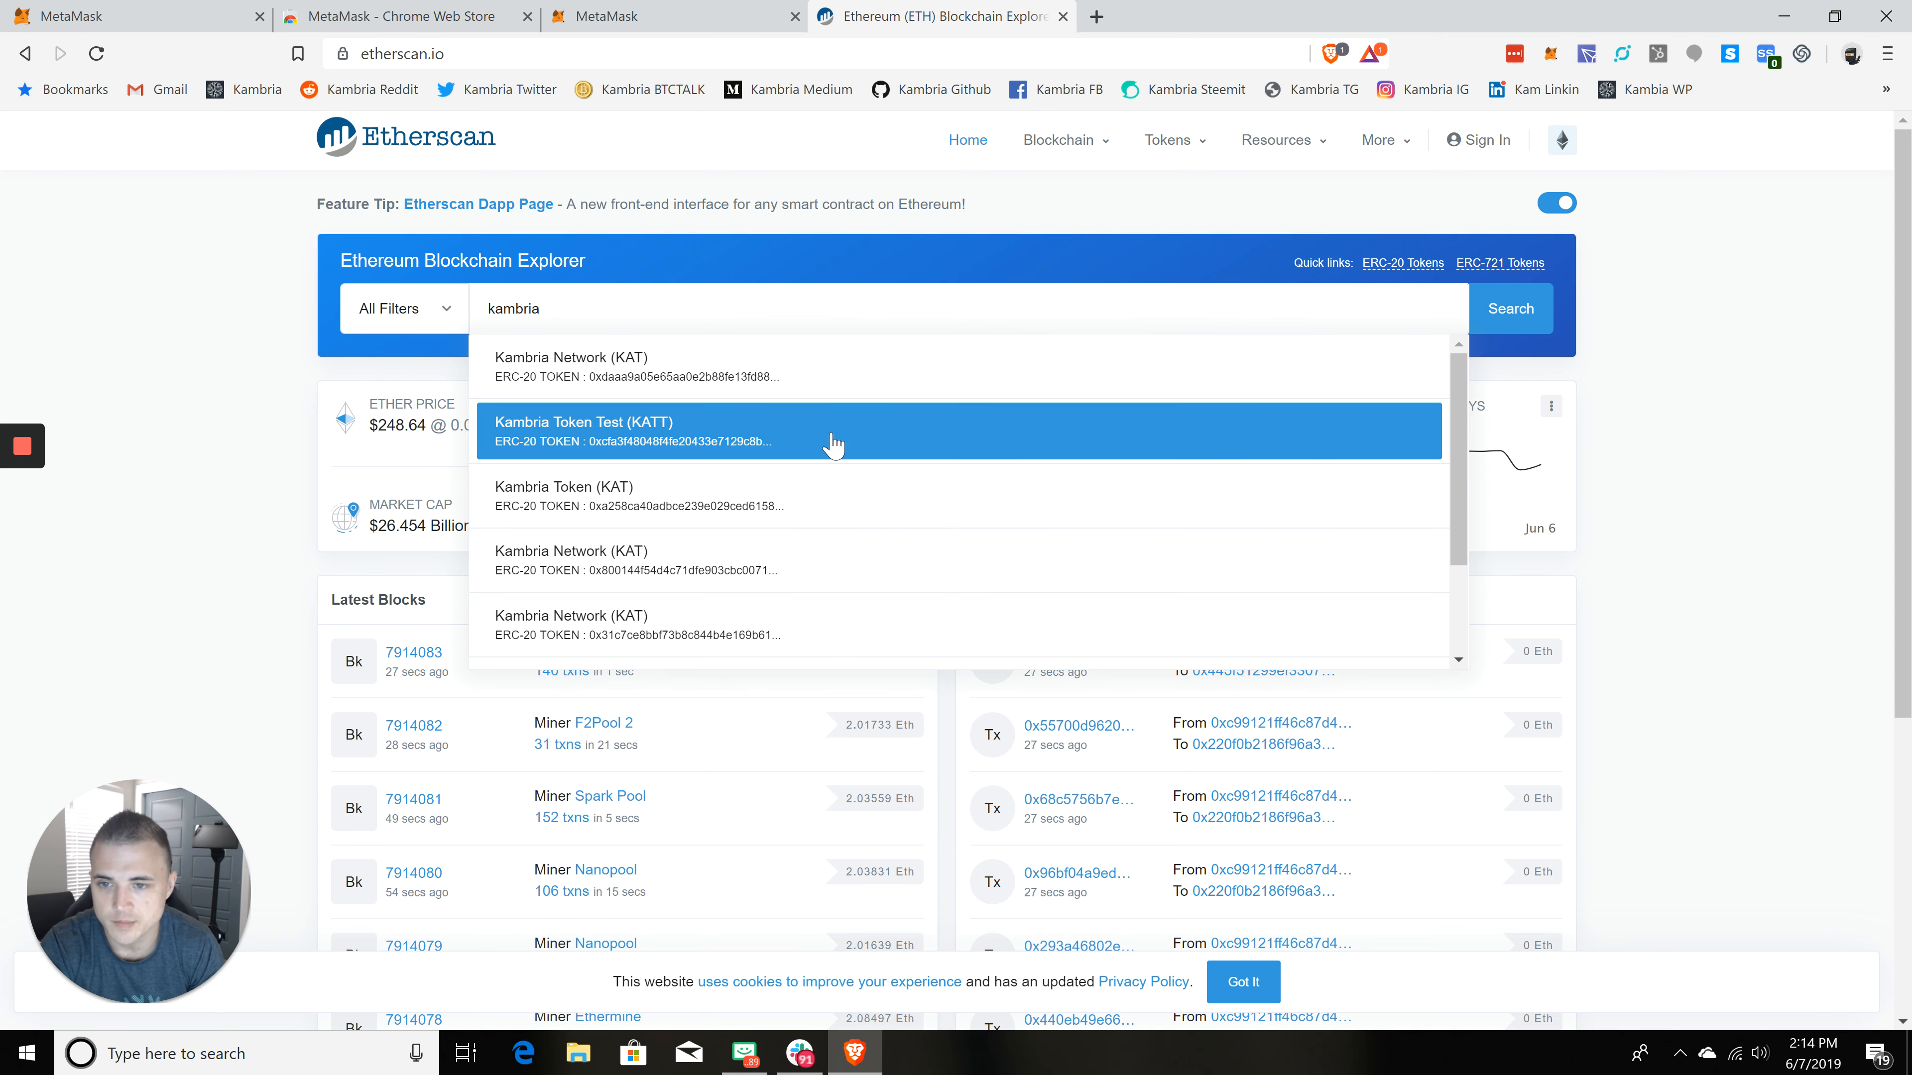
scroll(841, 397, "down", 4)
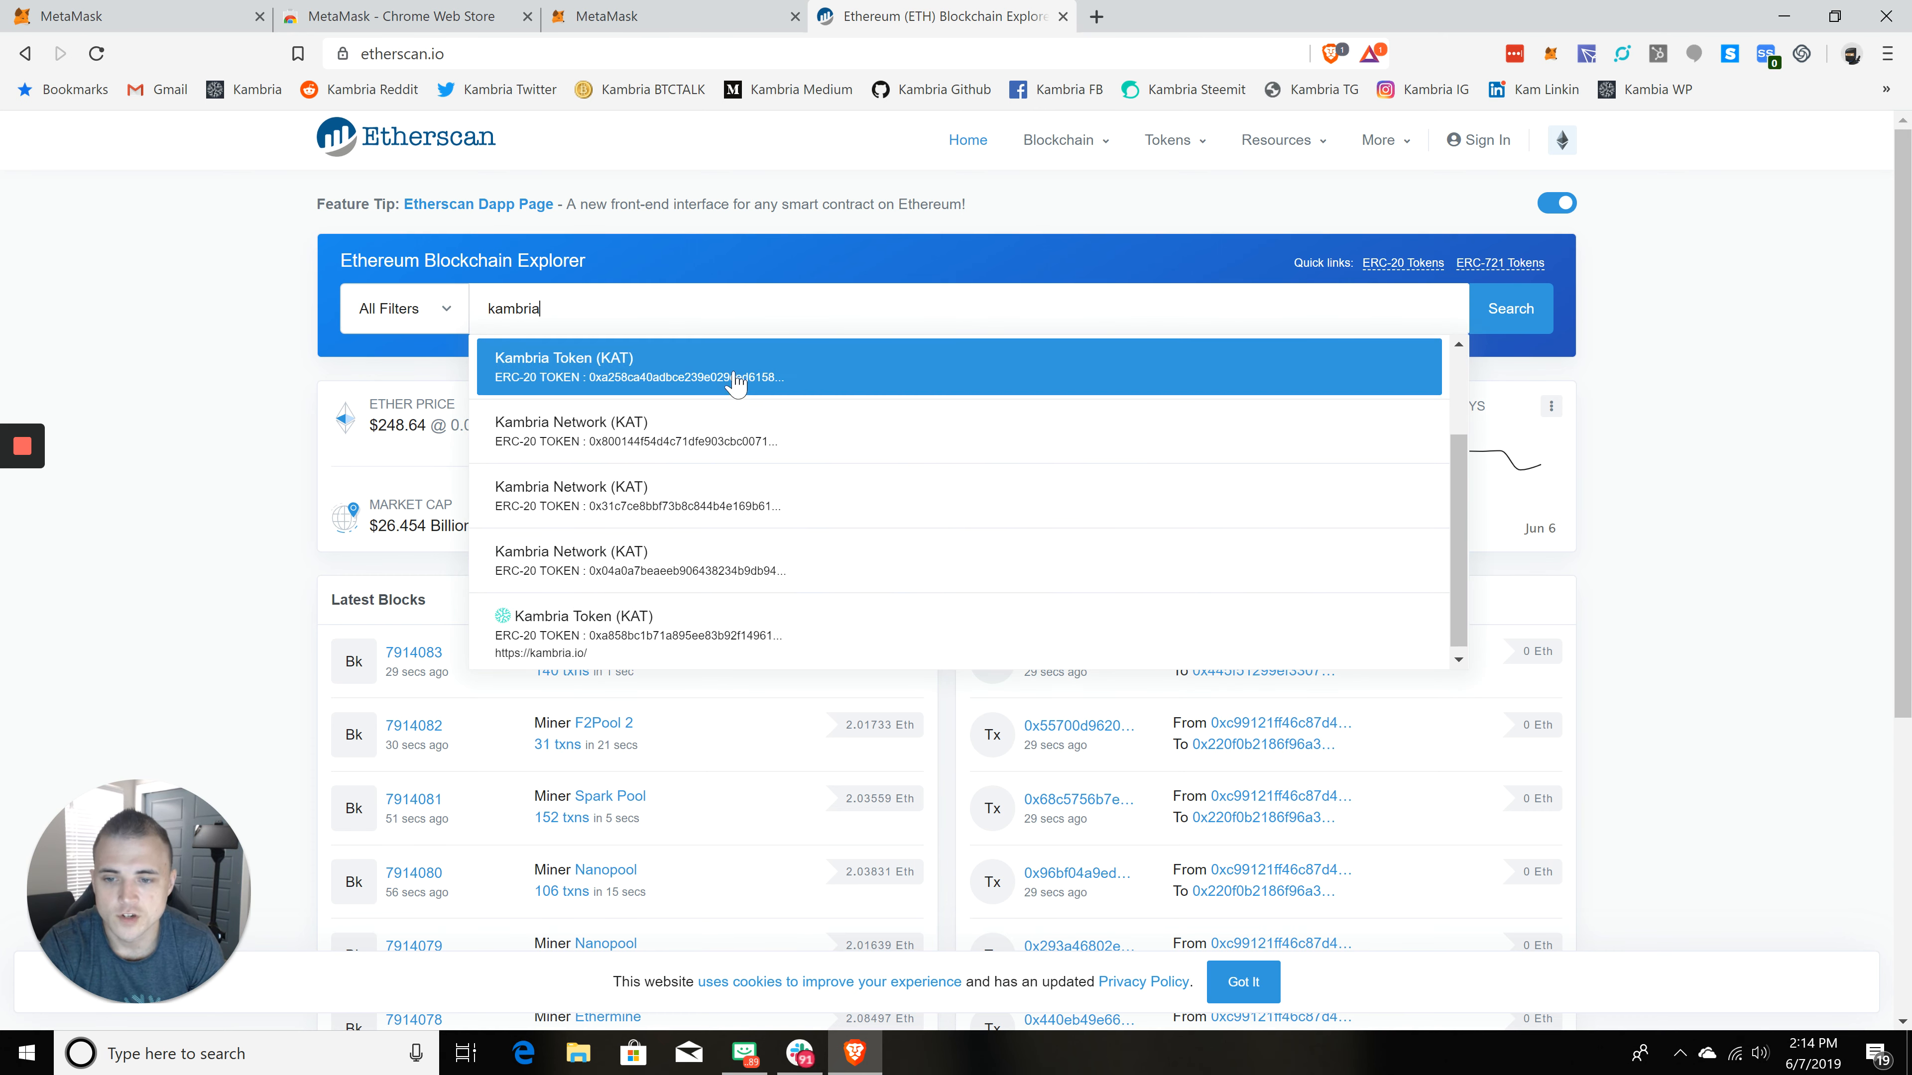
left_click(721, 641)
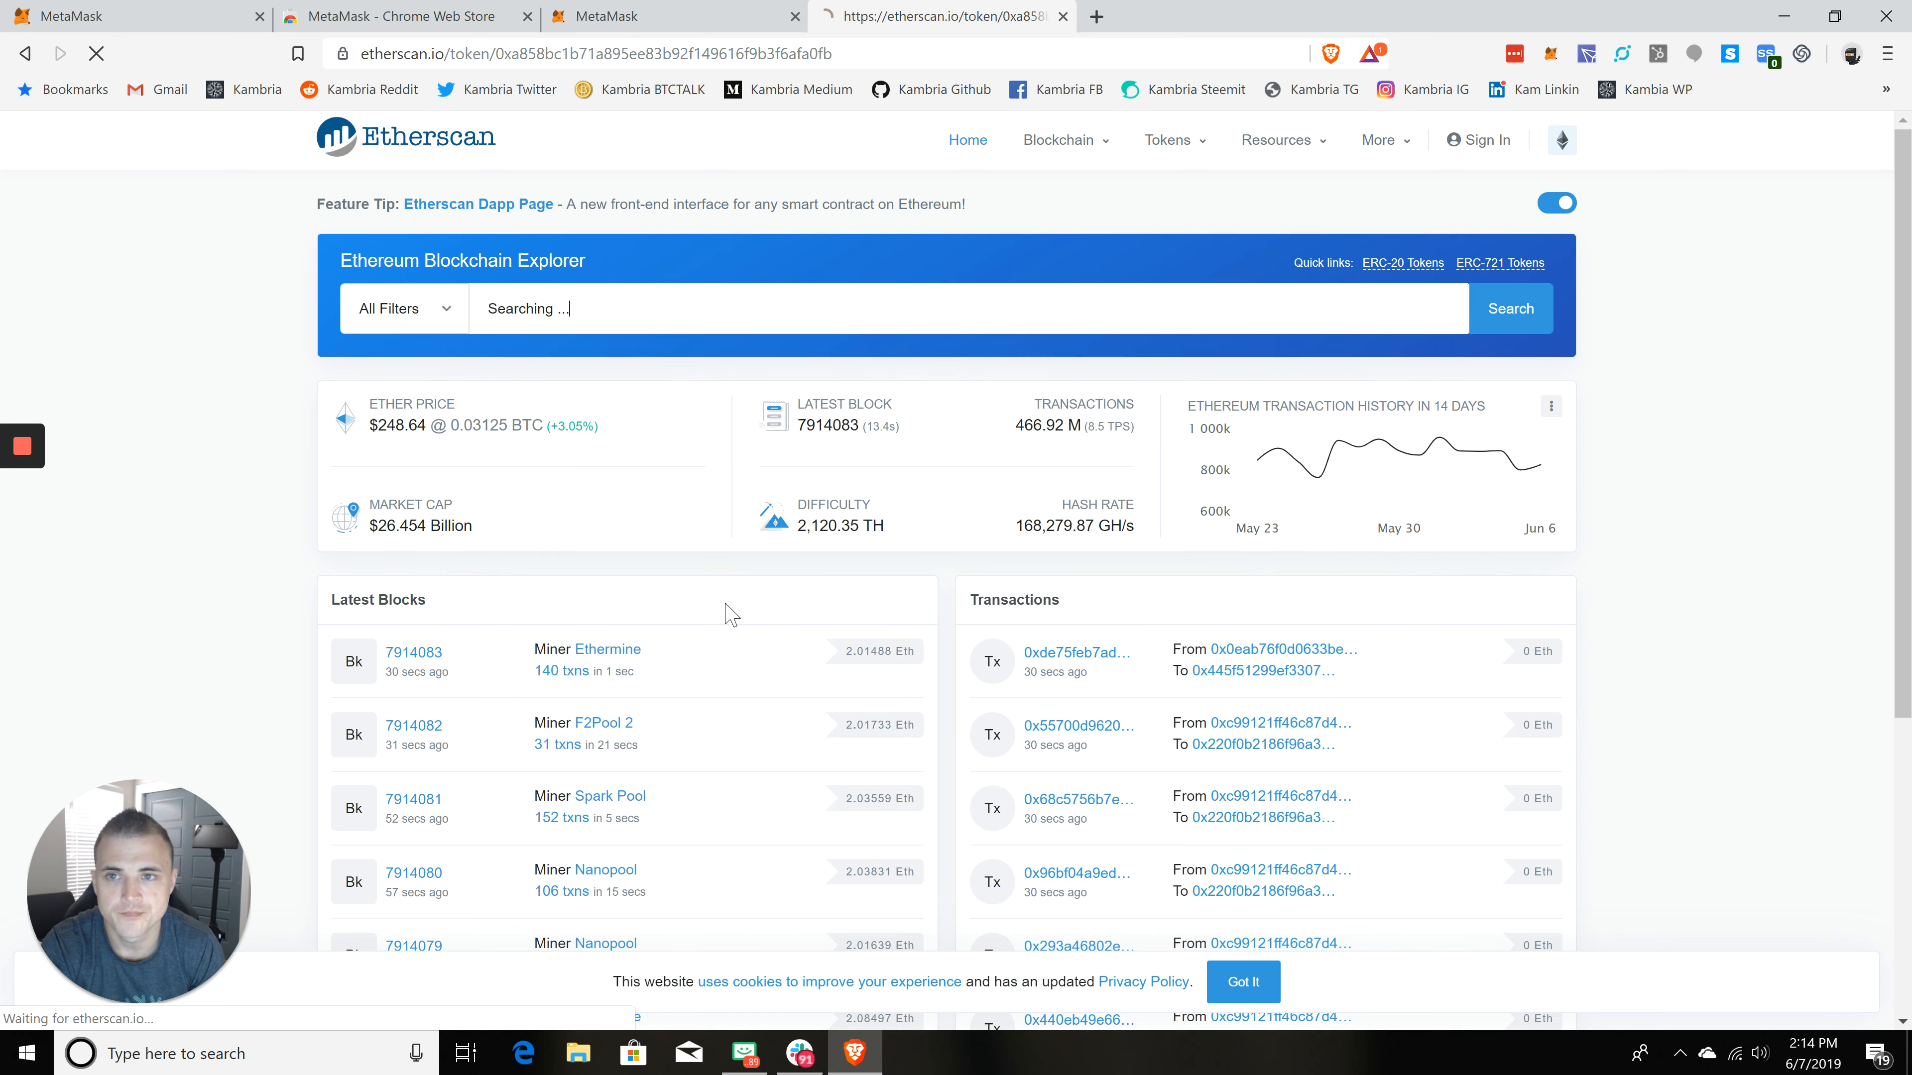
mouse_move(1510, 357)
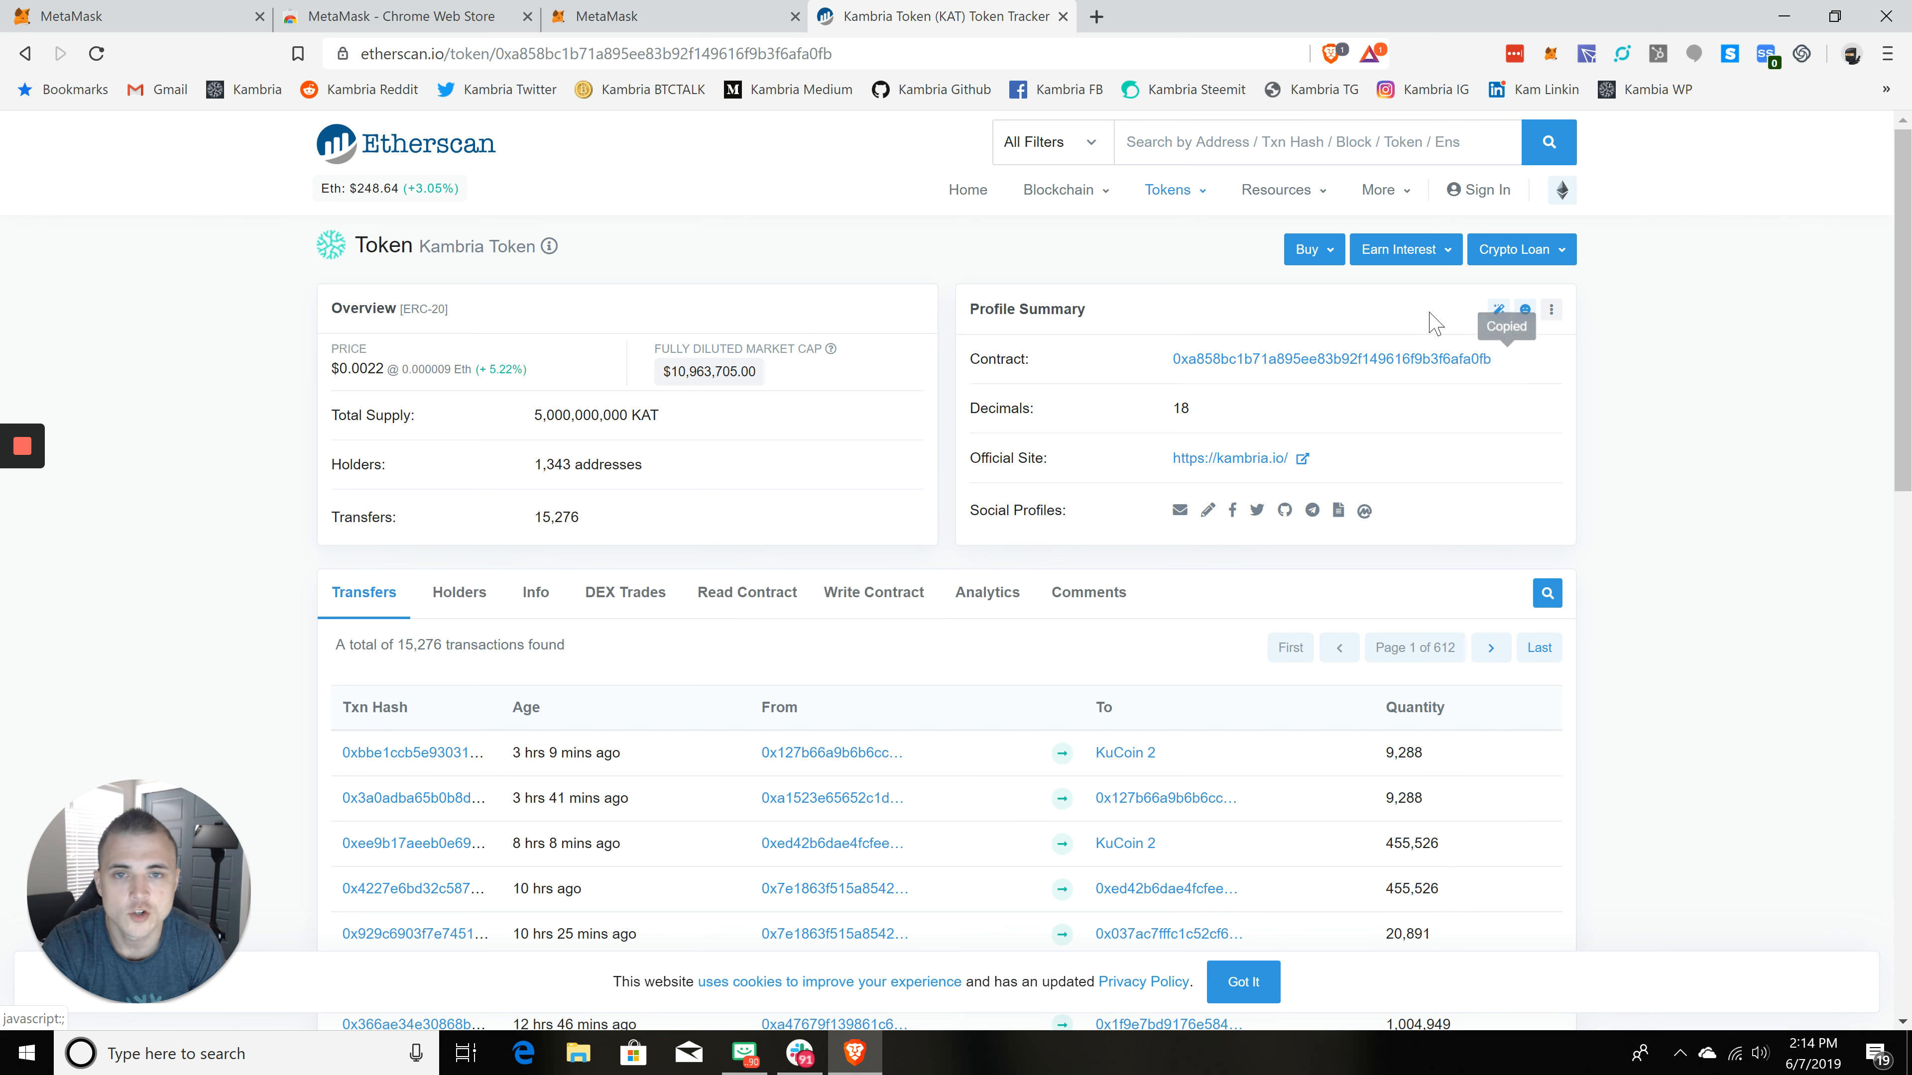
left_click(700, 18)
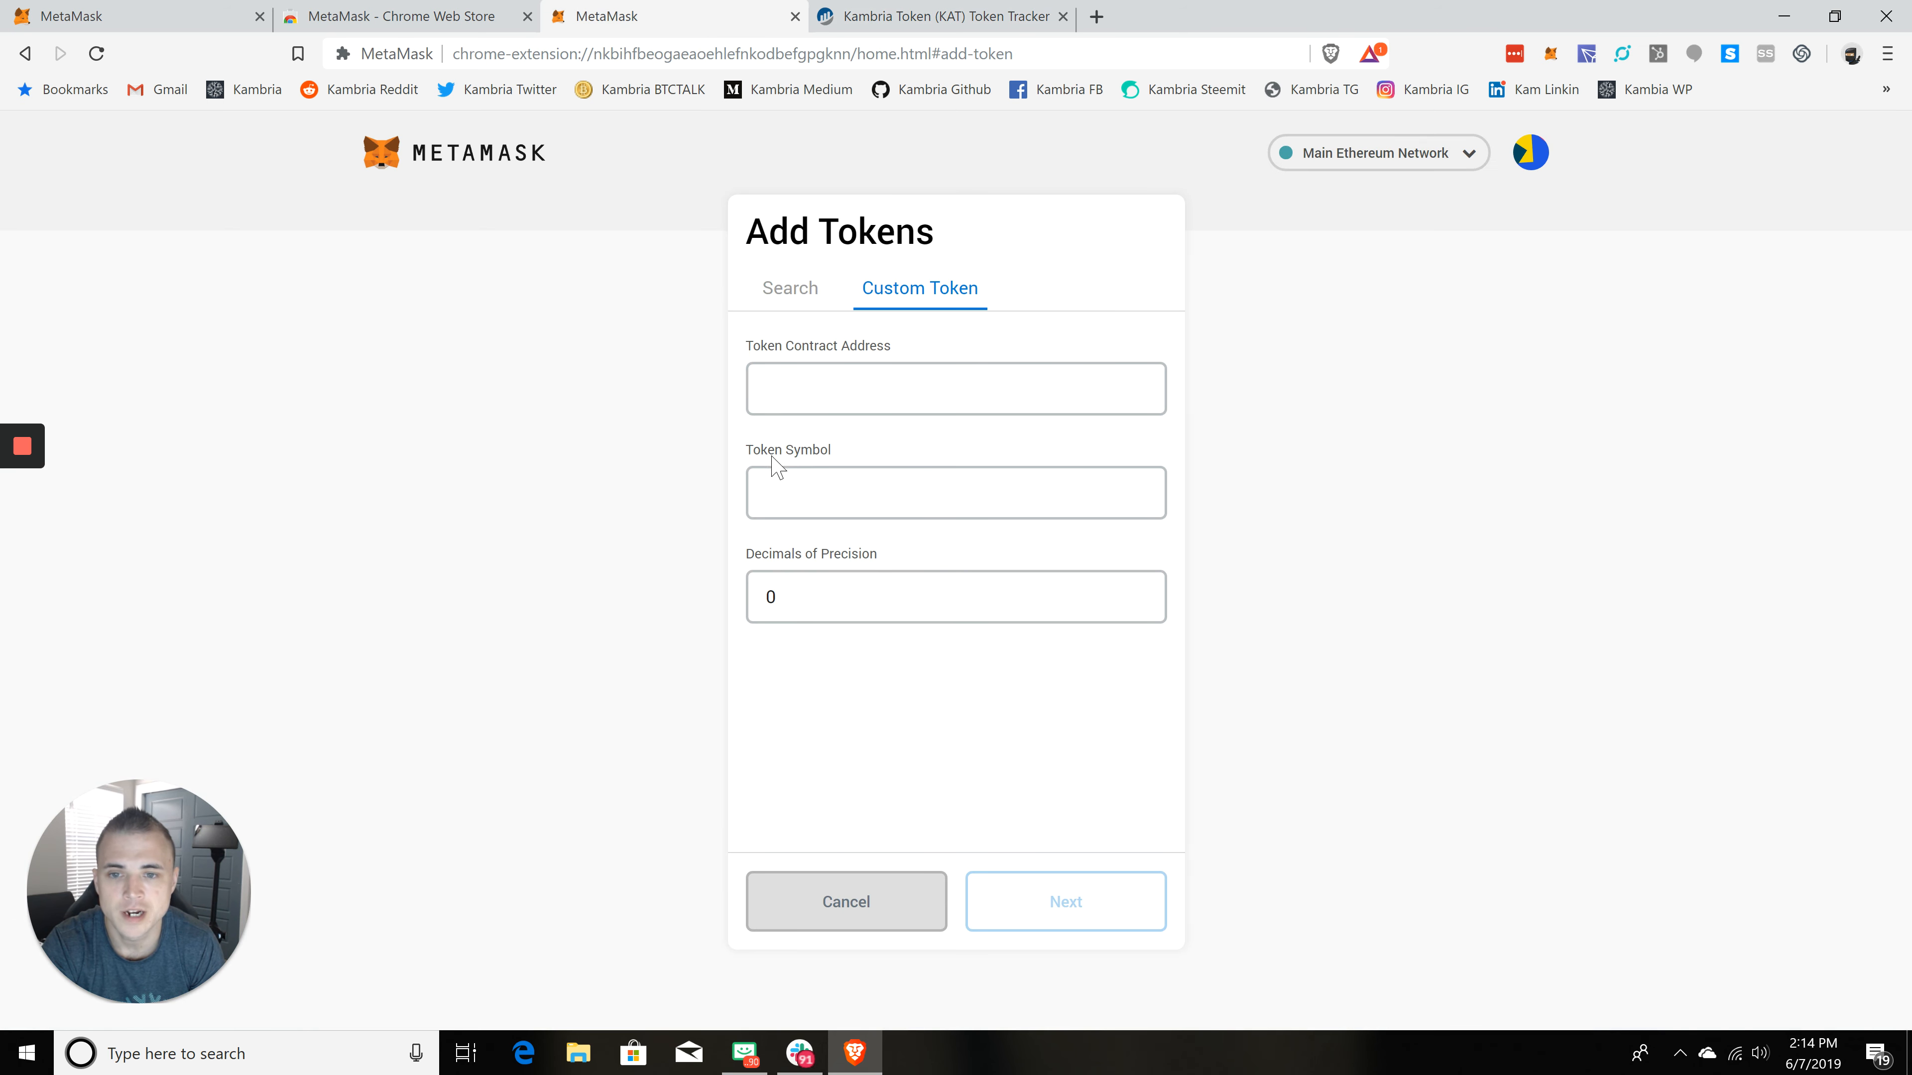
Step: Paste the copied Kambria contract address into the custom token form and continue to the confirmation
left_click(827, 398)
key("ctrl+v")
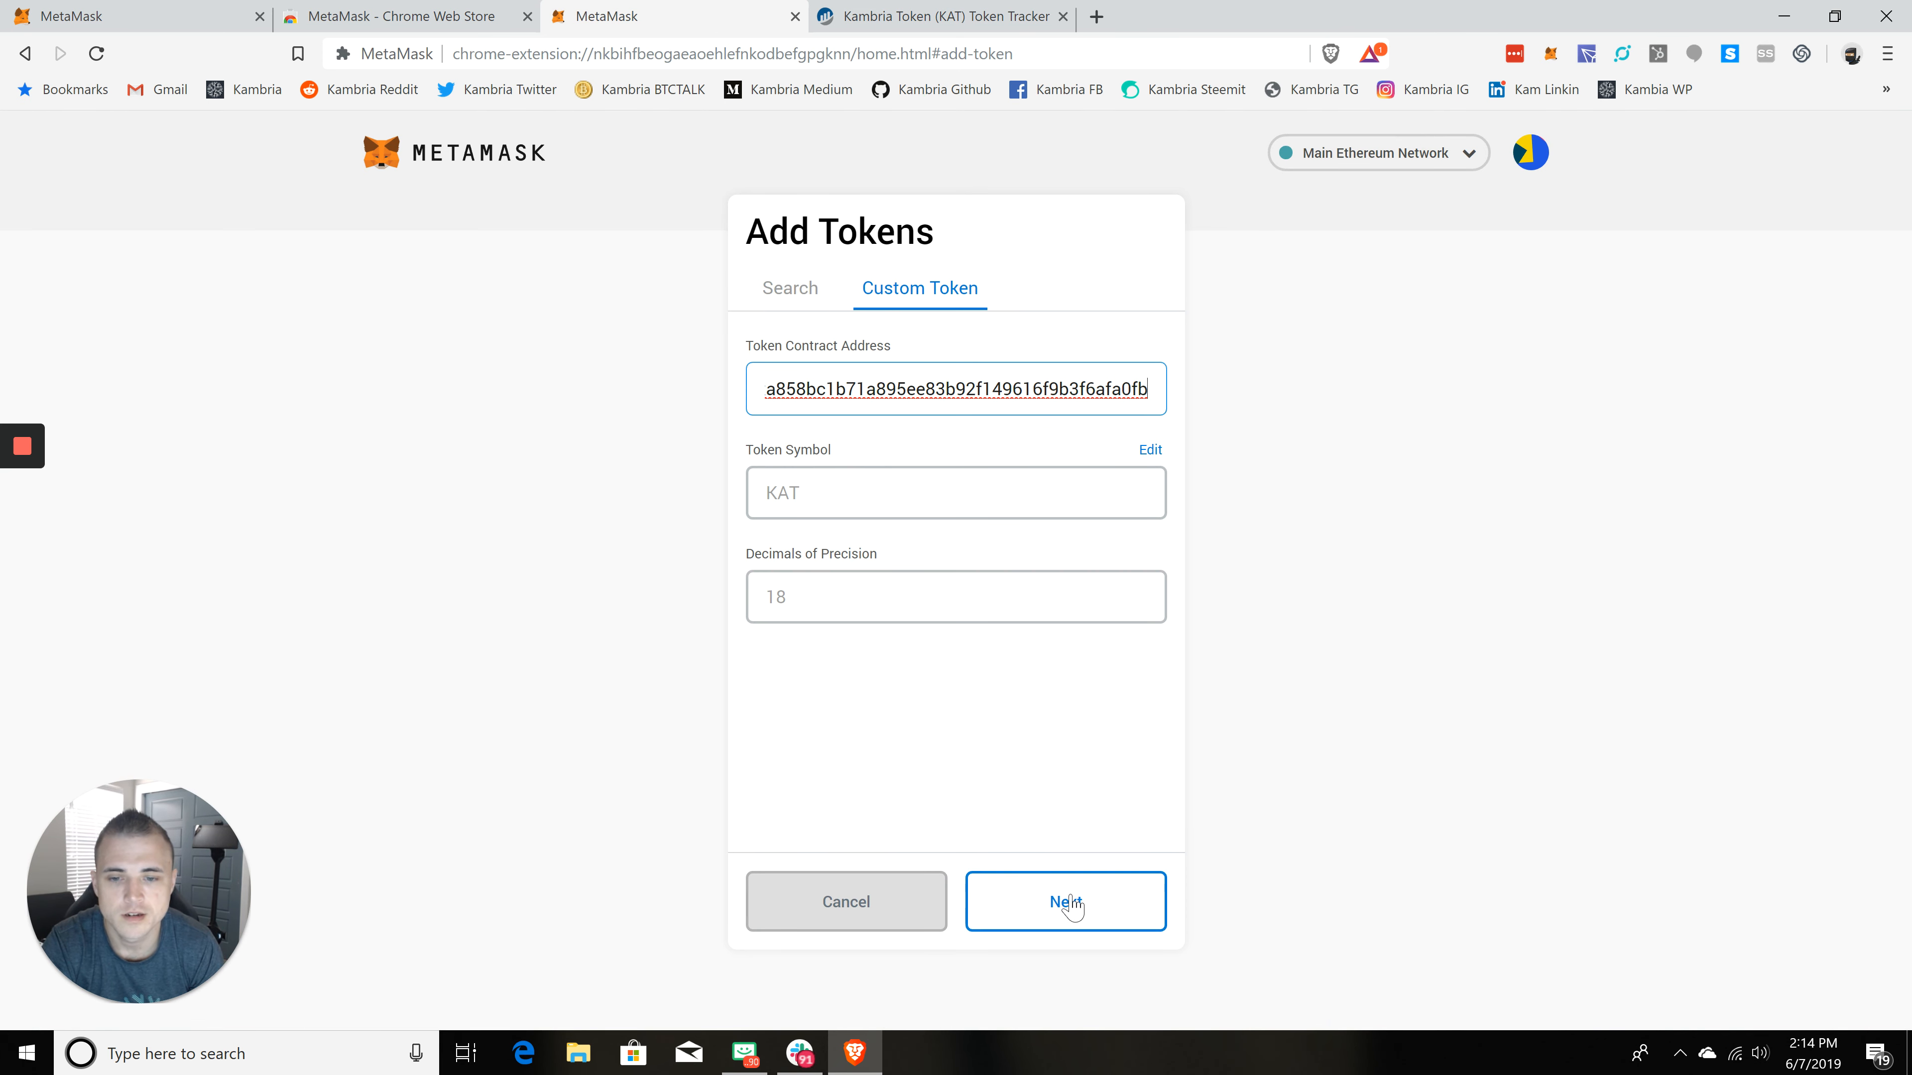
left_click(1065, 900)
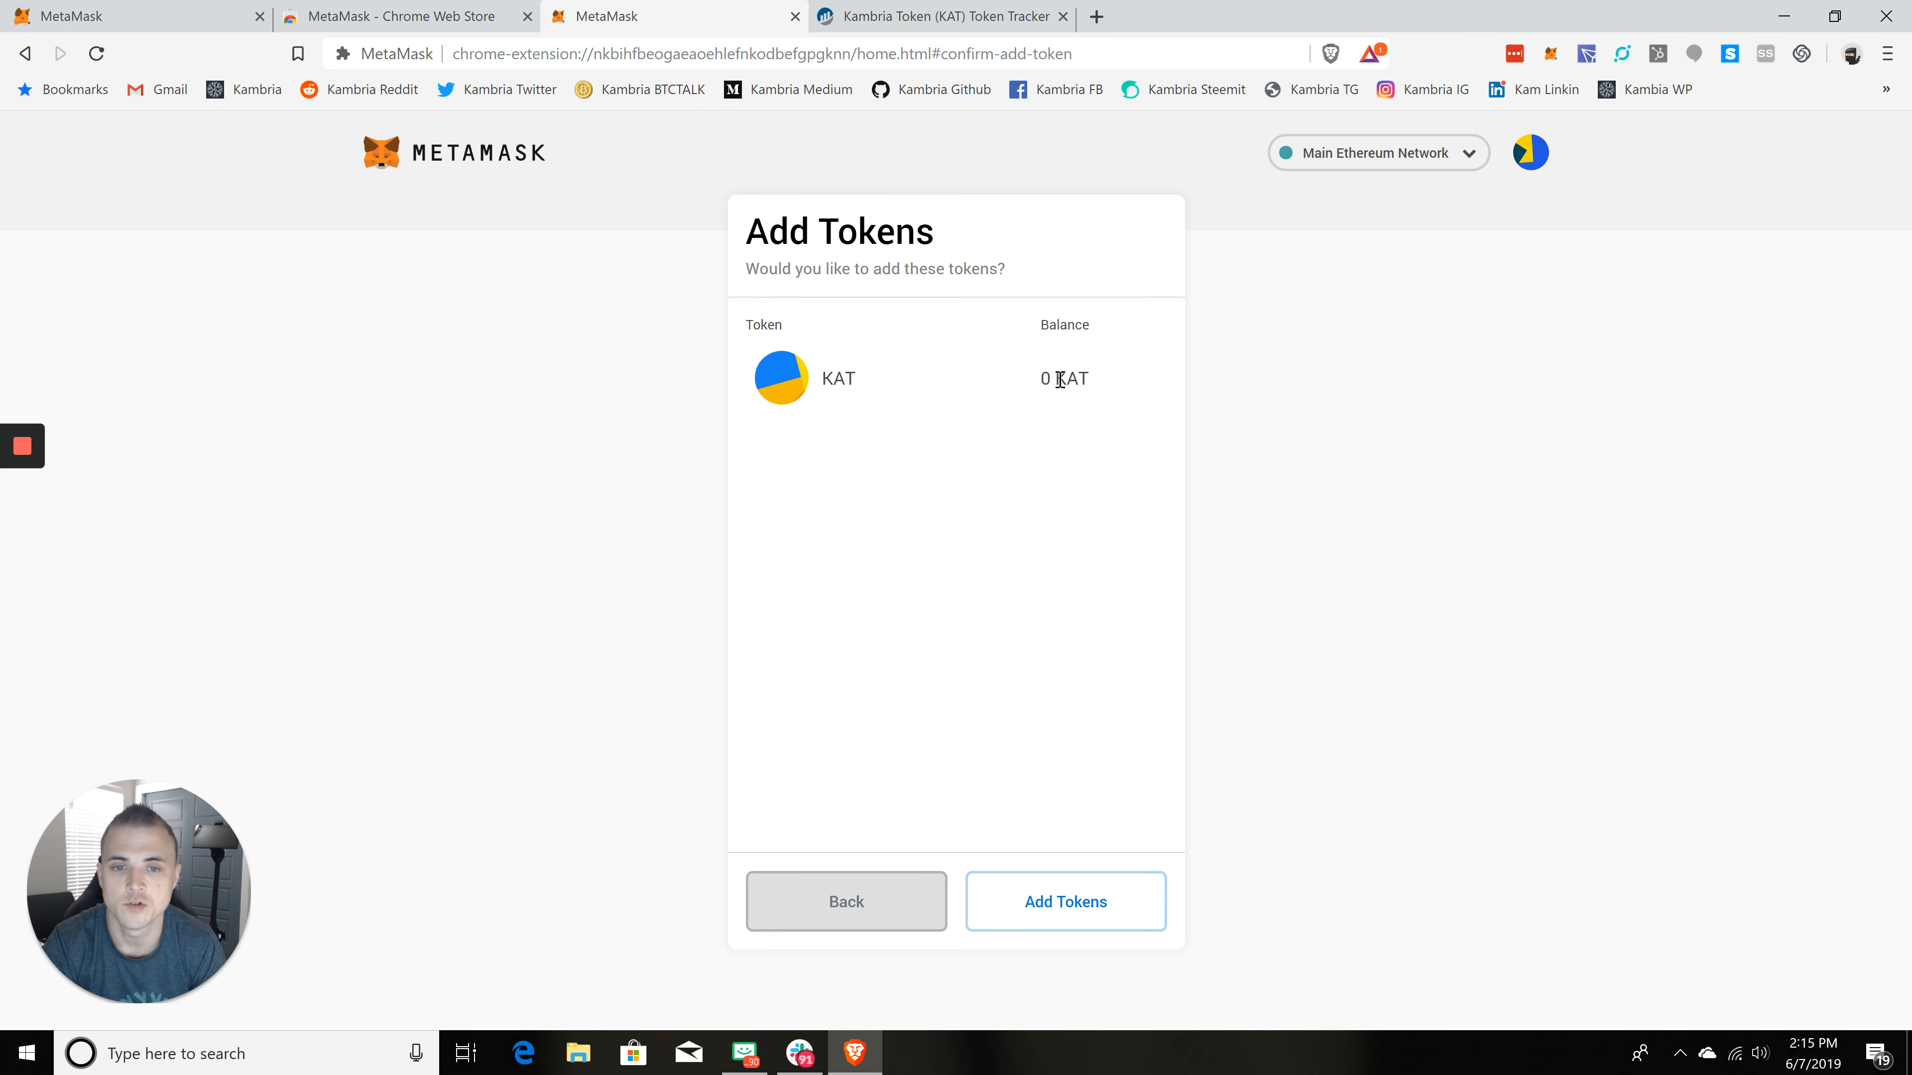
Step: Back out of the KAT token confirmation and cancel the Add Tokens form
left_click_drag(1037, 392, 1143, 392)
left_click(903, 902)
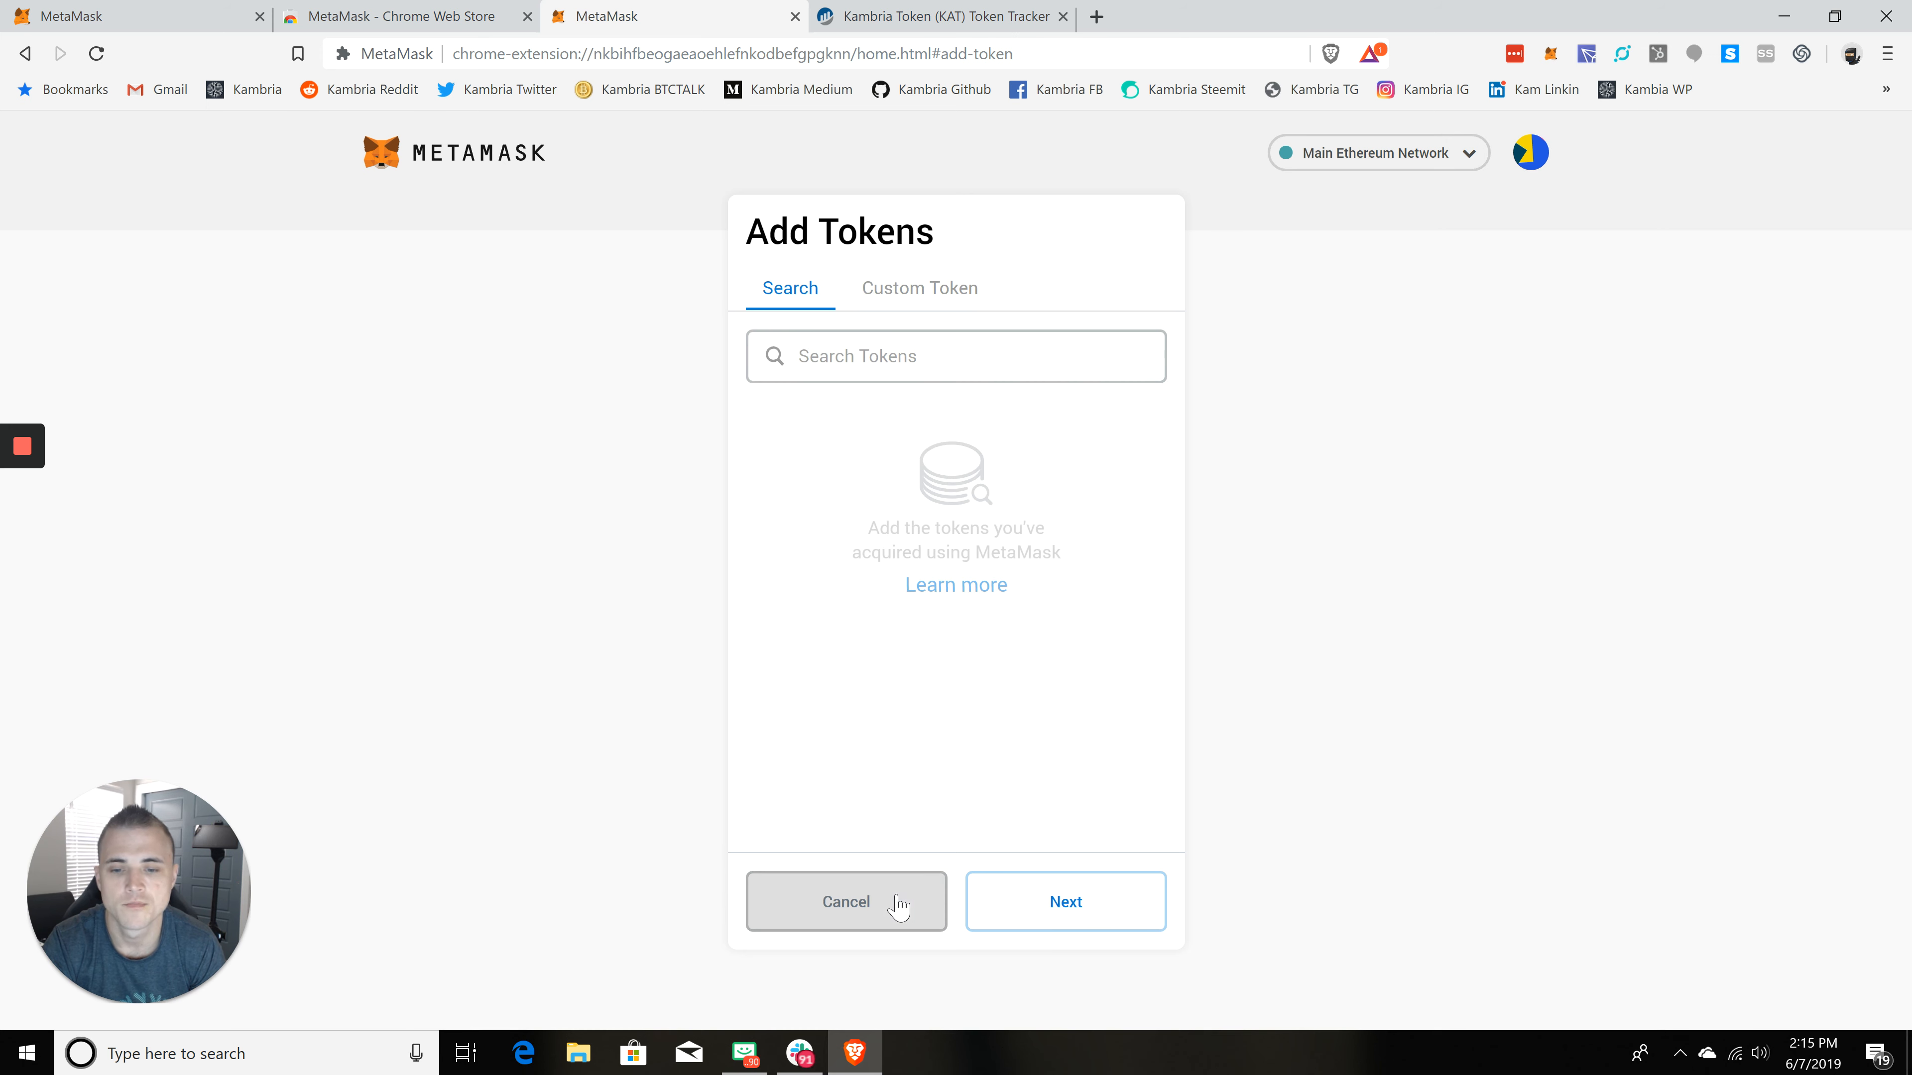
left_click(873, 907)
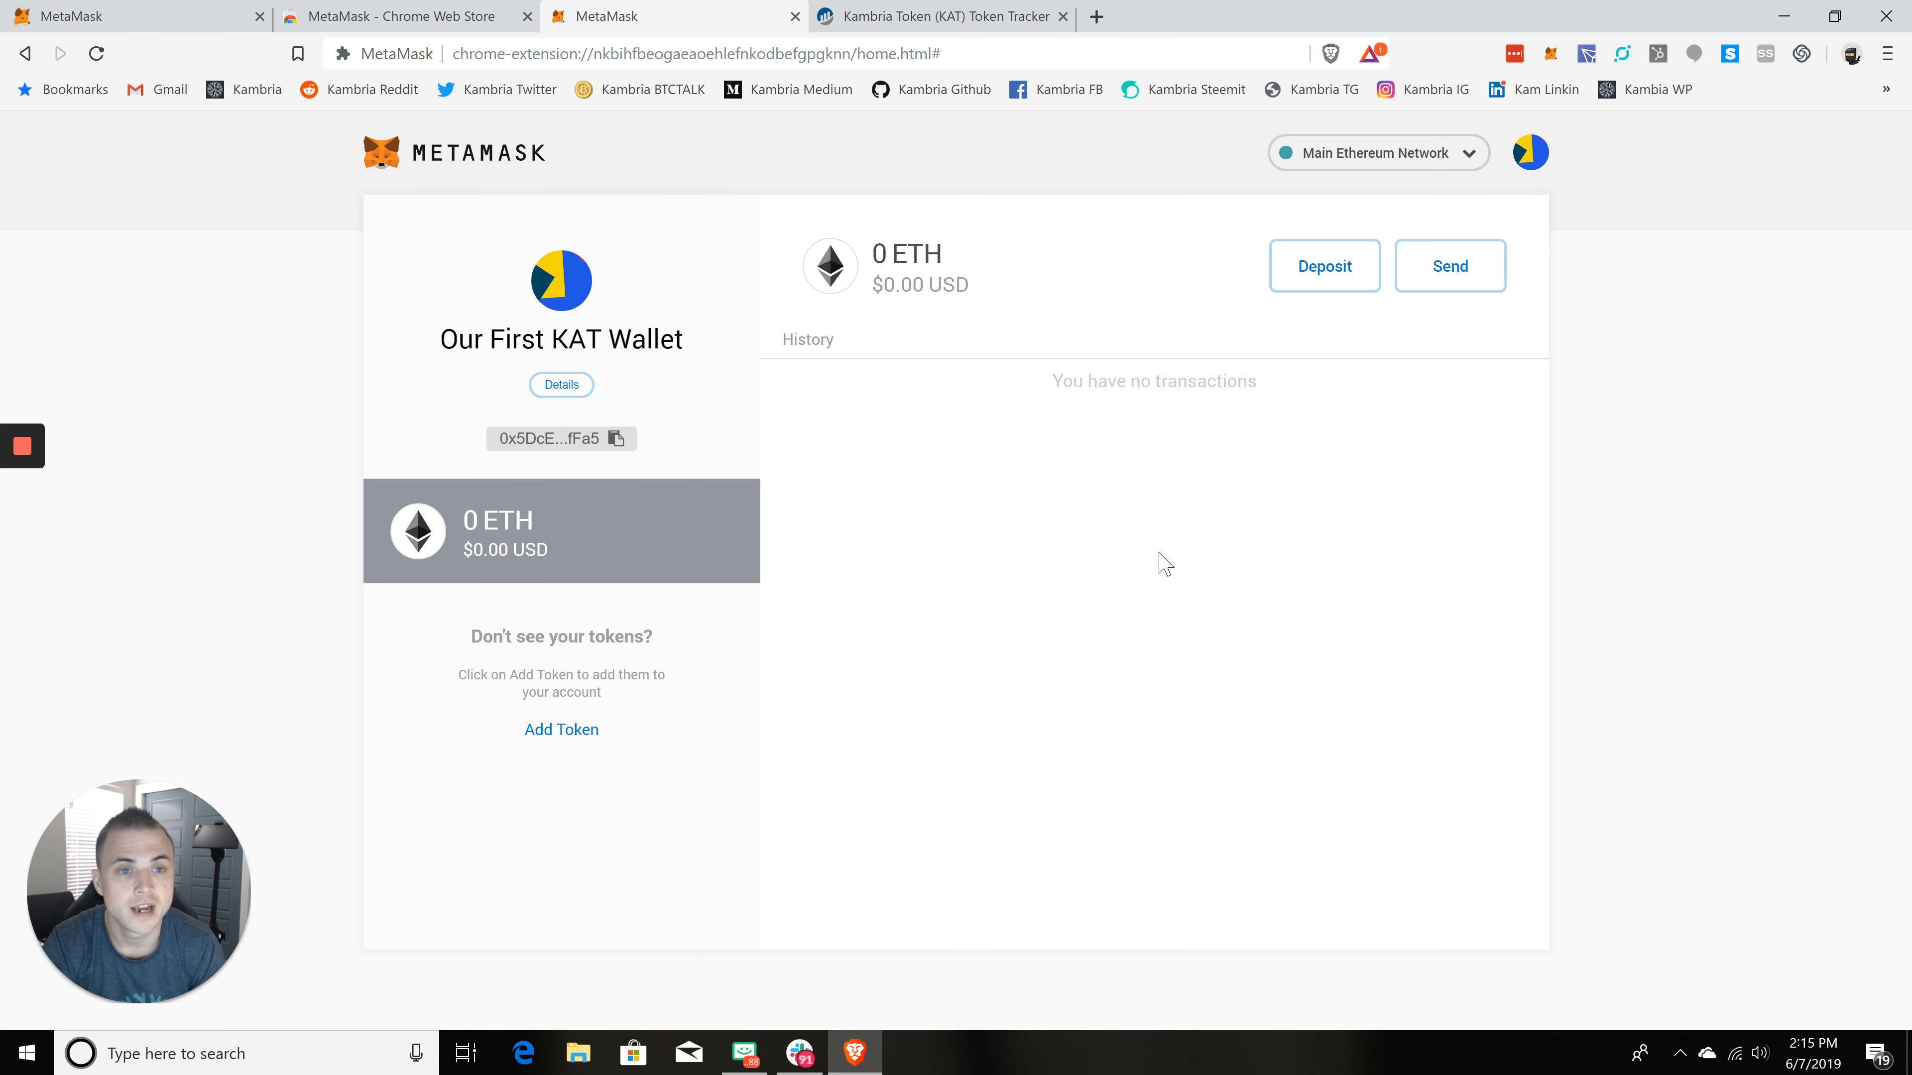
Step: Open the Deposit Ether options and close them again
left_click(1347, 273)
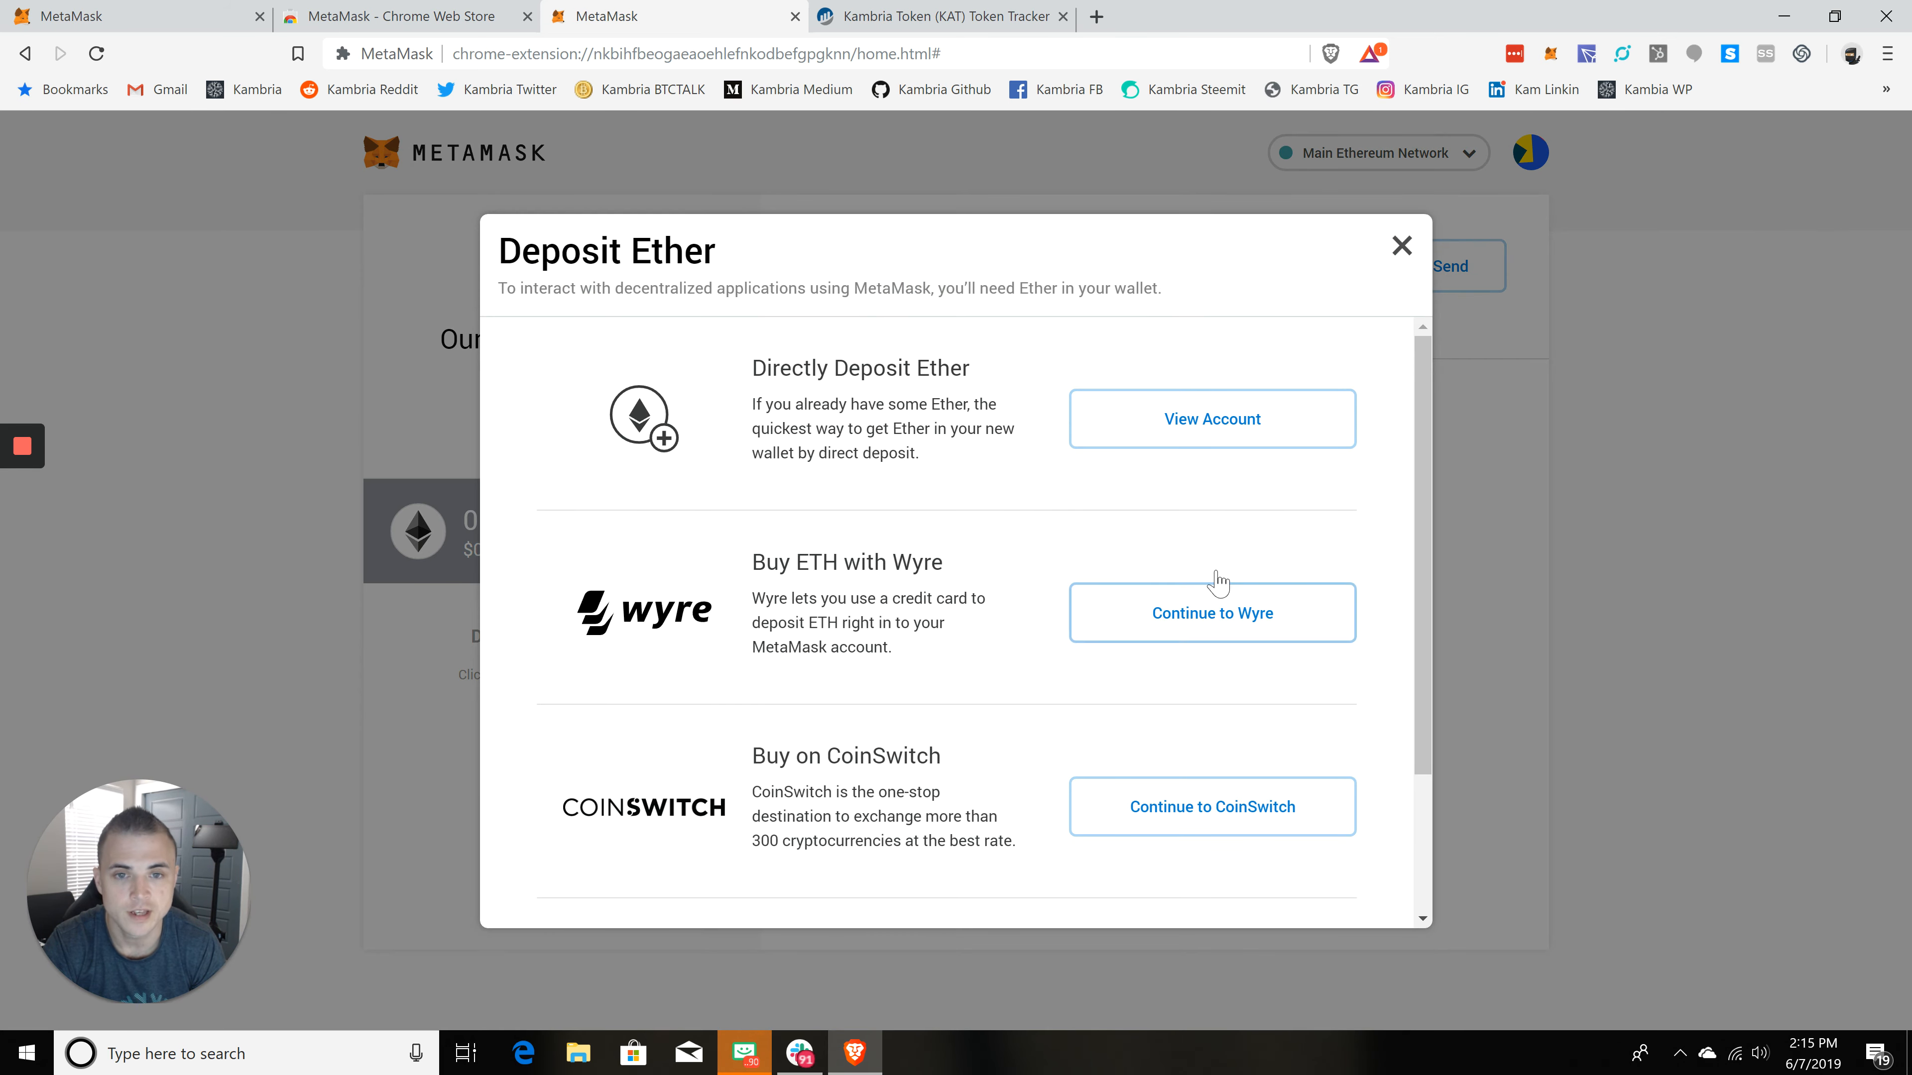
left_click(1402, 246)
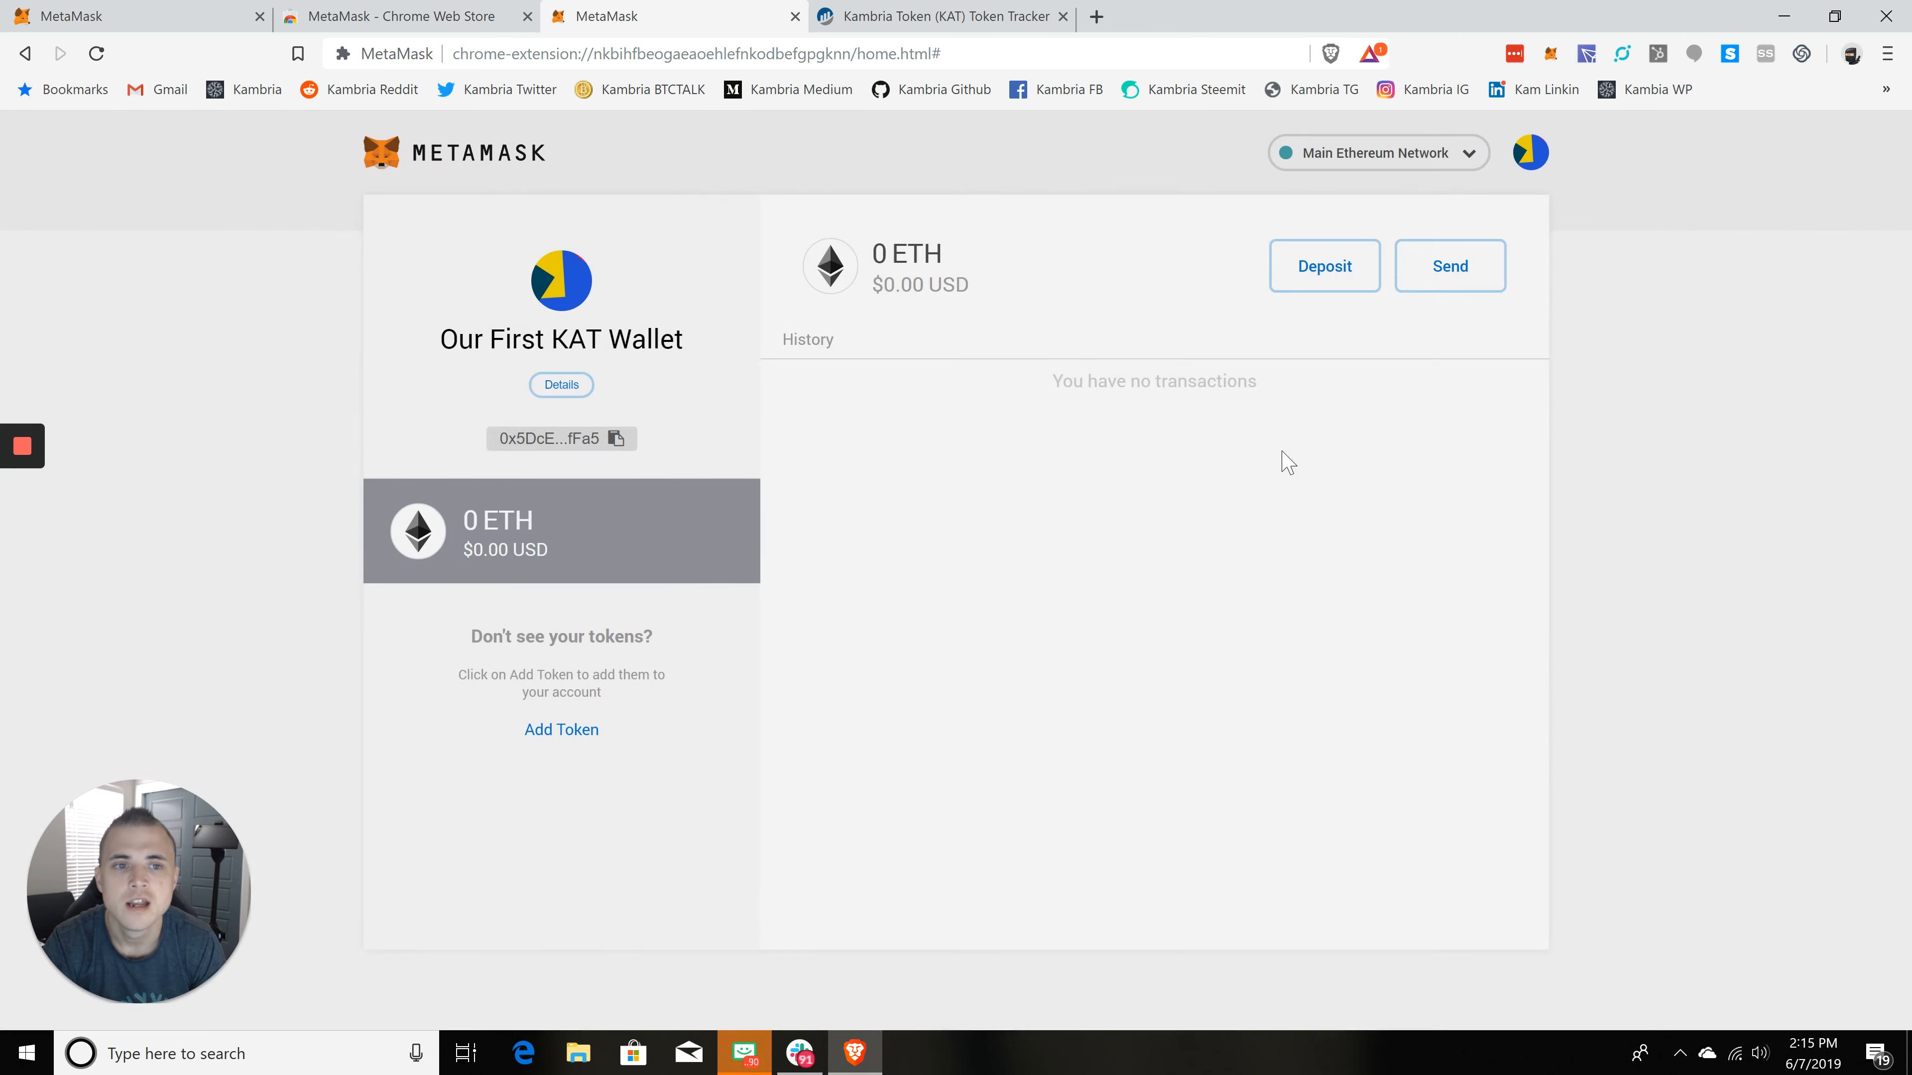
Step: Open the Send ETH form, check the asset list, and pick Our First KAT Wallet as the recipient
left_click(1451, 272)
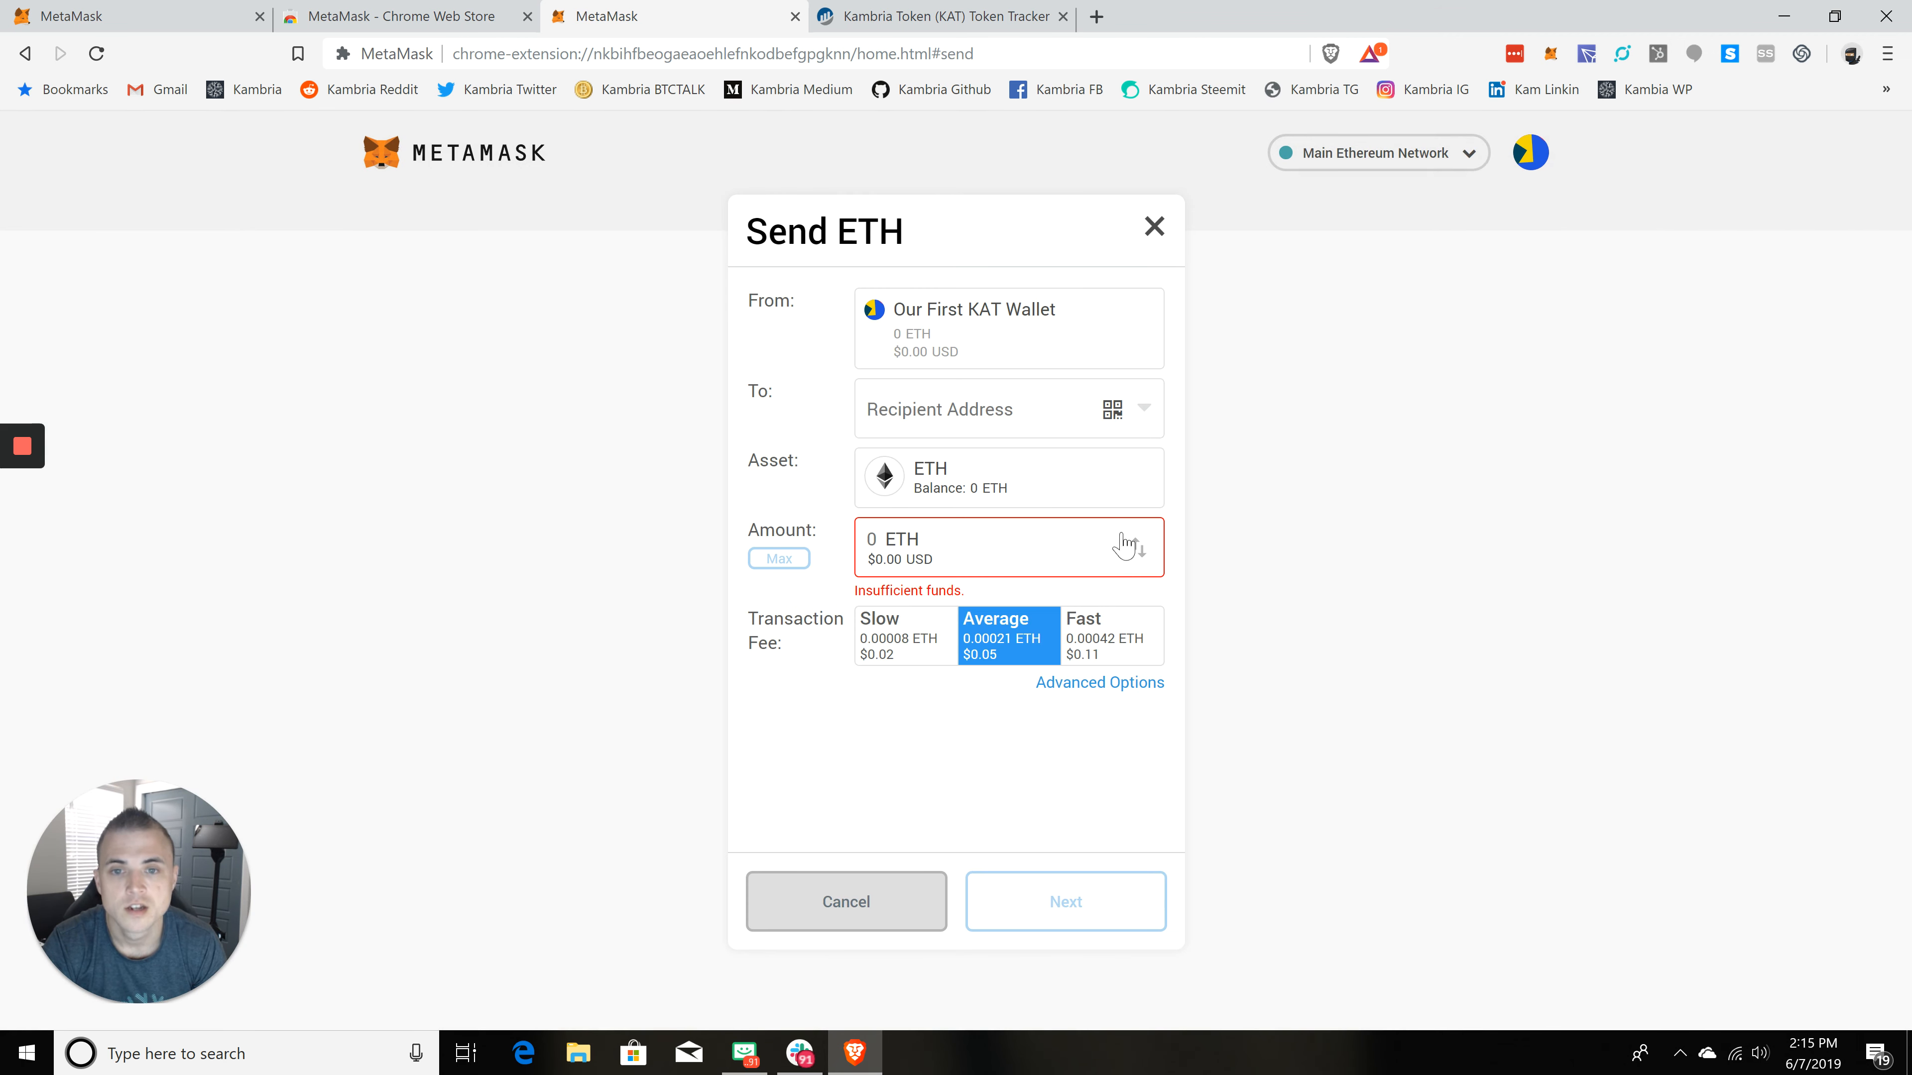
left_click(999, 486)
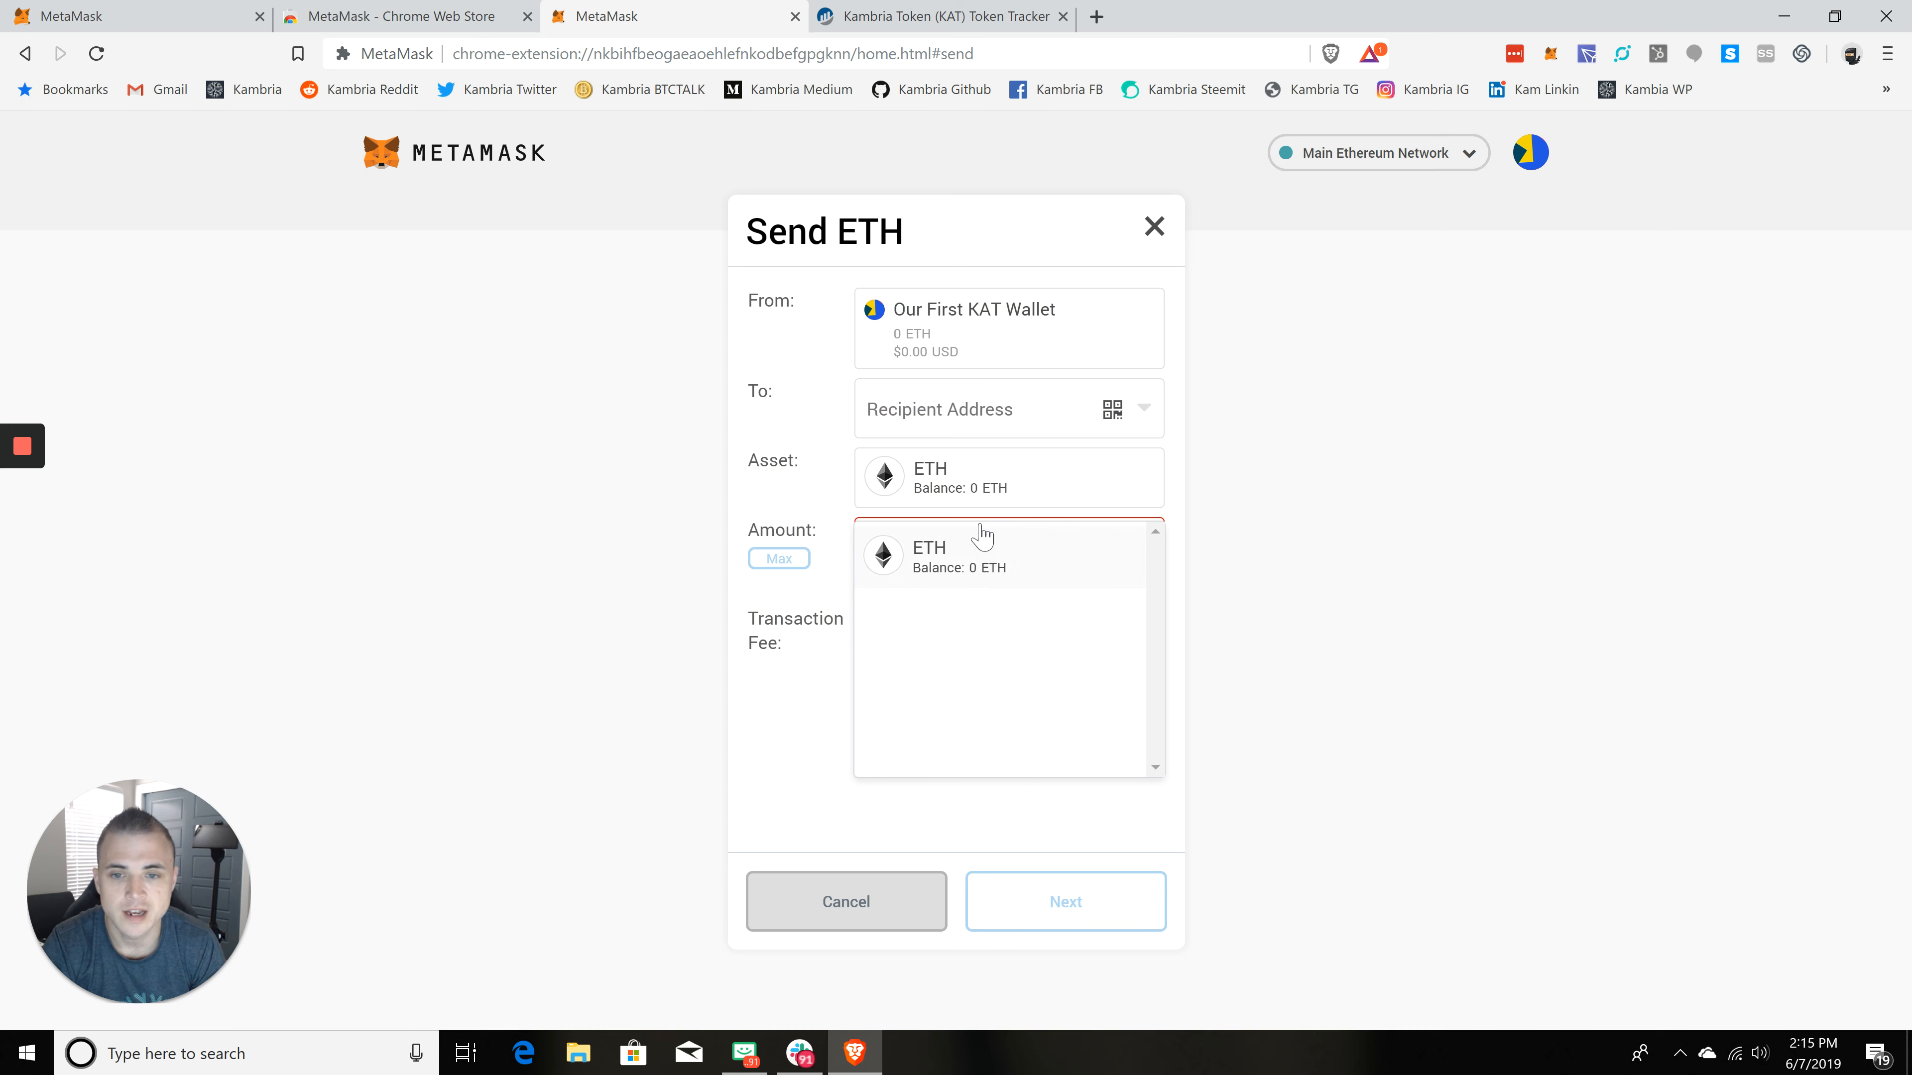
left_click(1006, 412)
left_click(1031, 401)
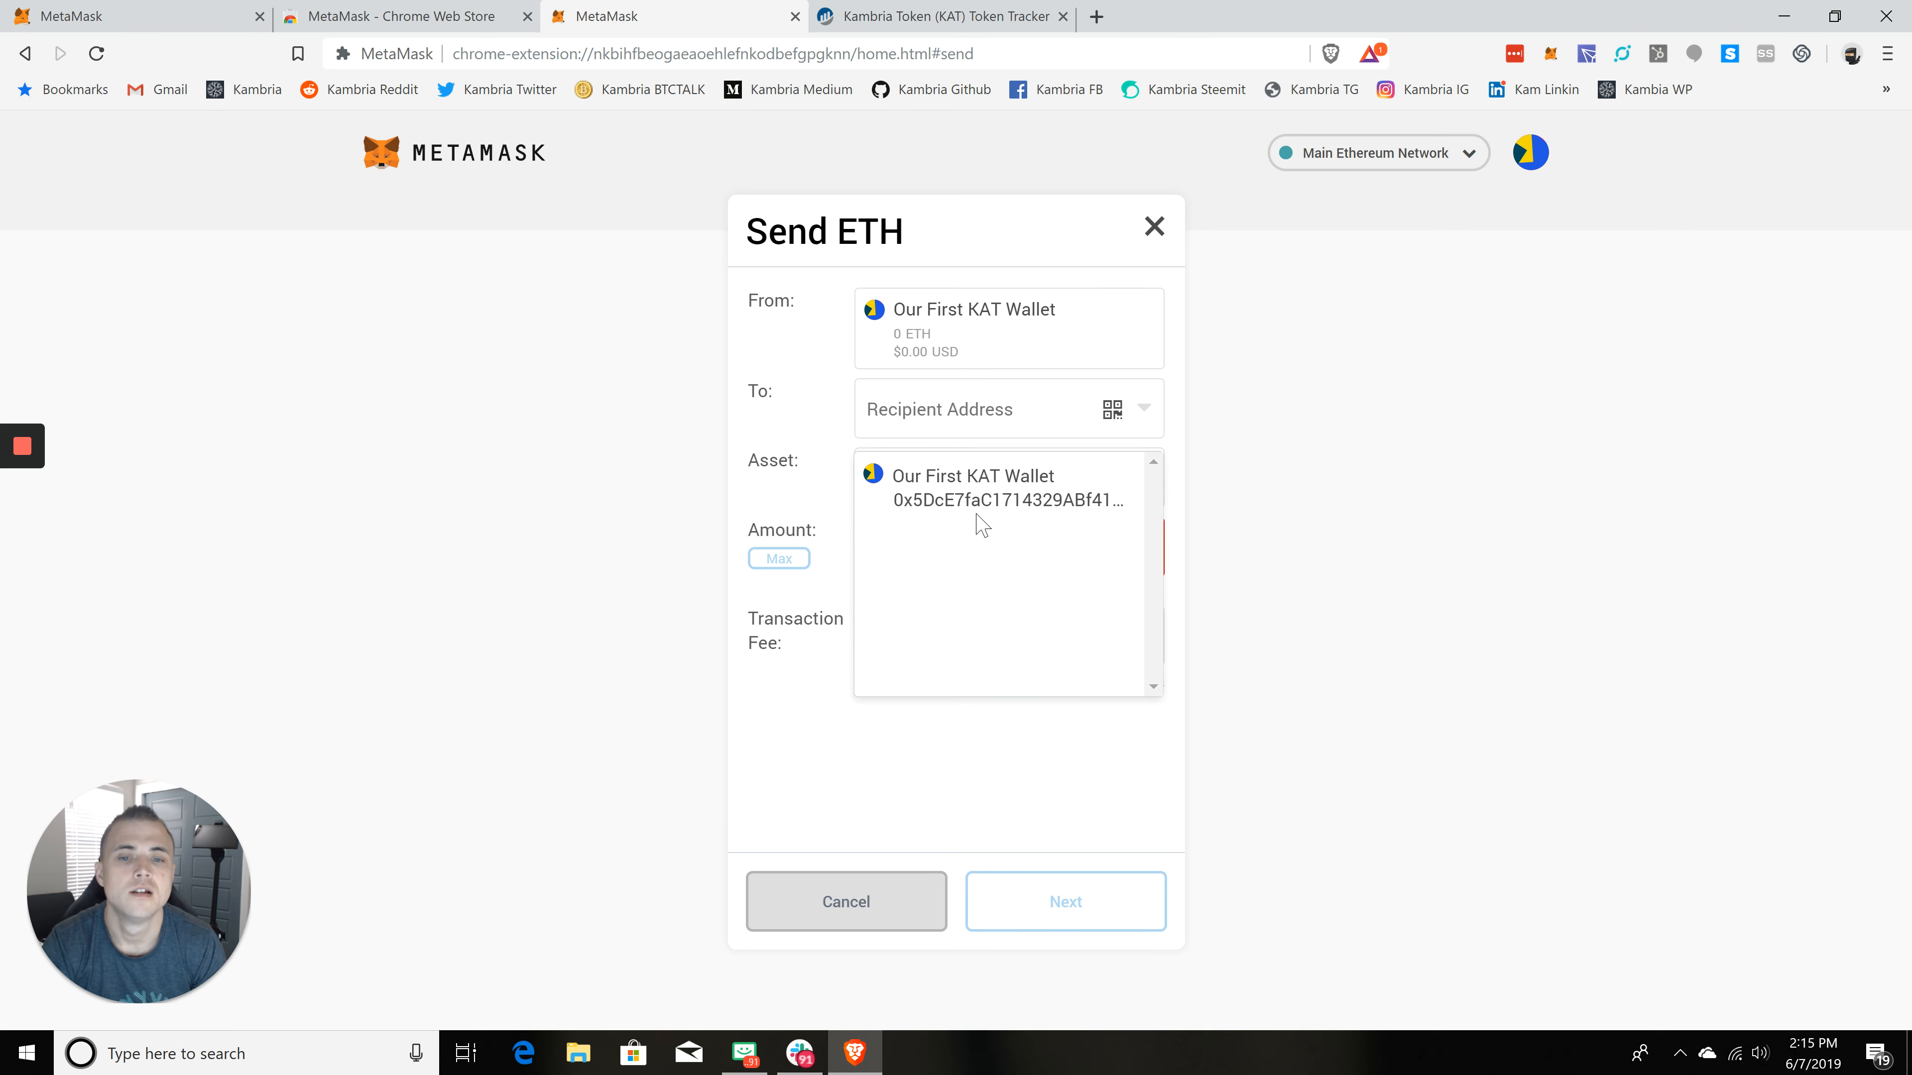
left_click(1012, 497)
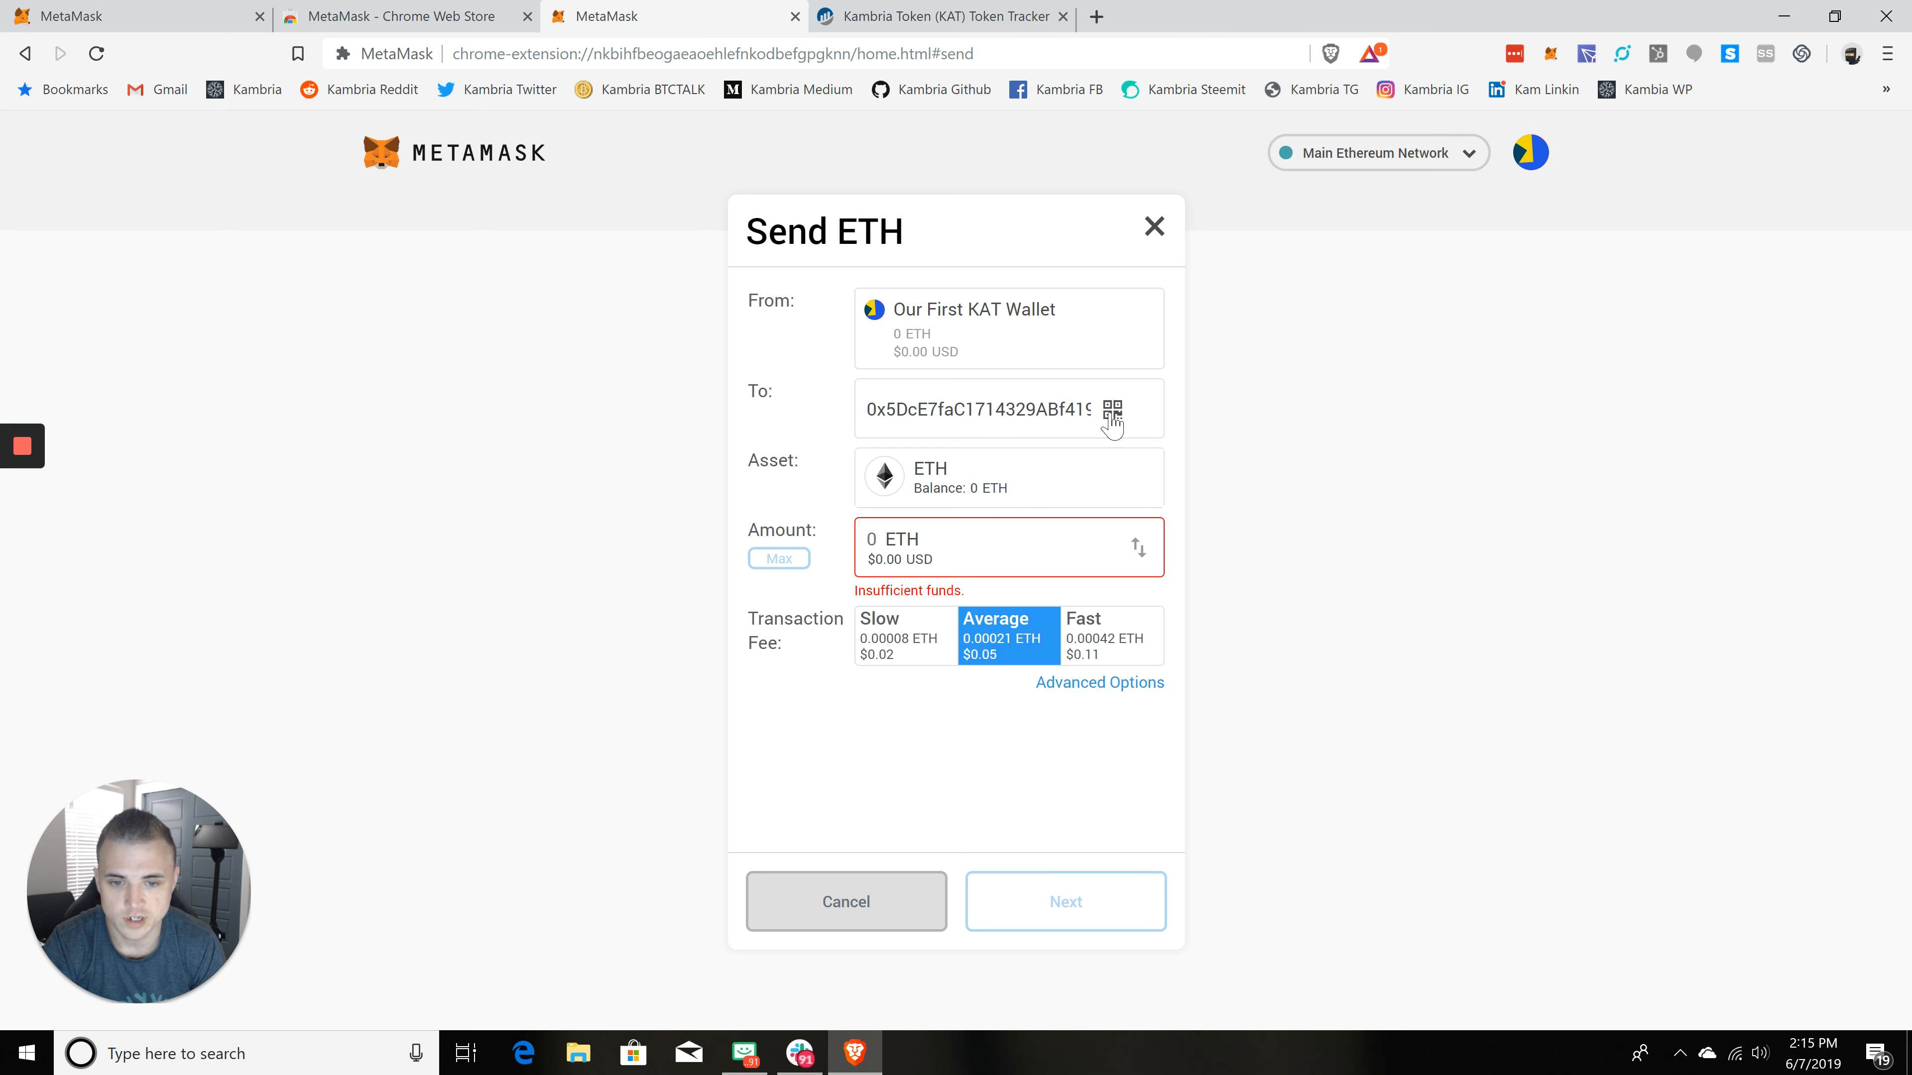
Step: Switch the transaction fee through Slow, Average and Fast, return to Average, and cancel the send
left_click(898, 648)
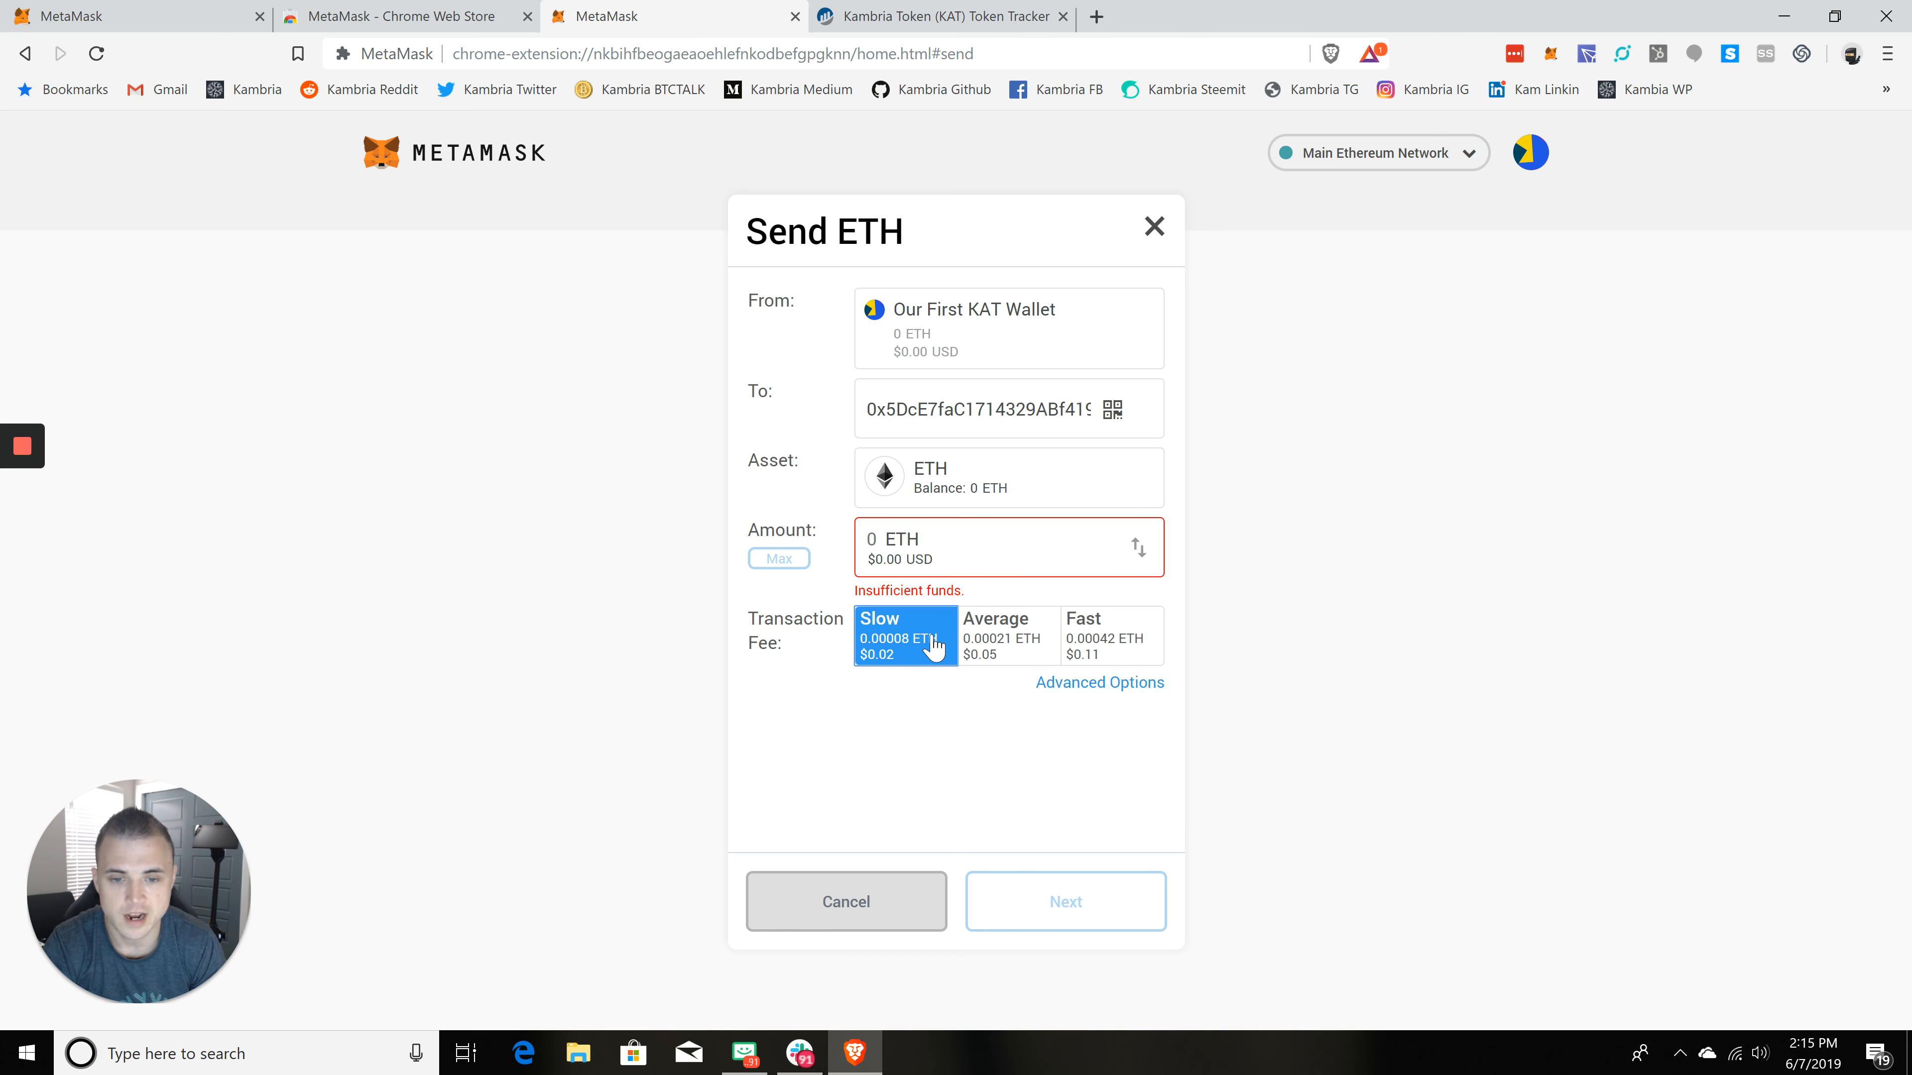
left_click(1015, 649)
left_click(1129, 644)
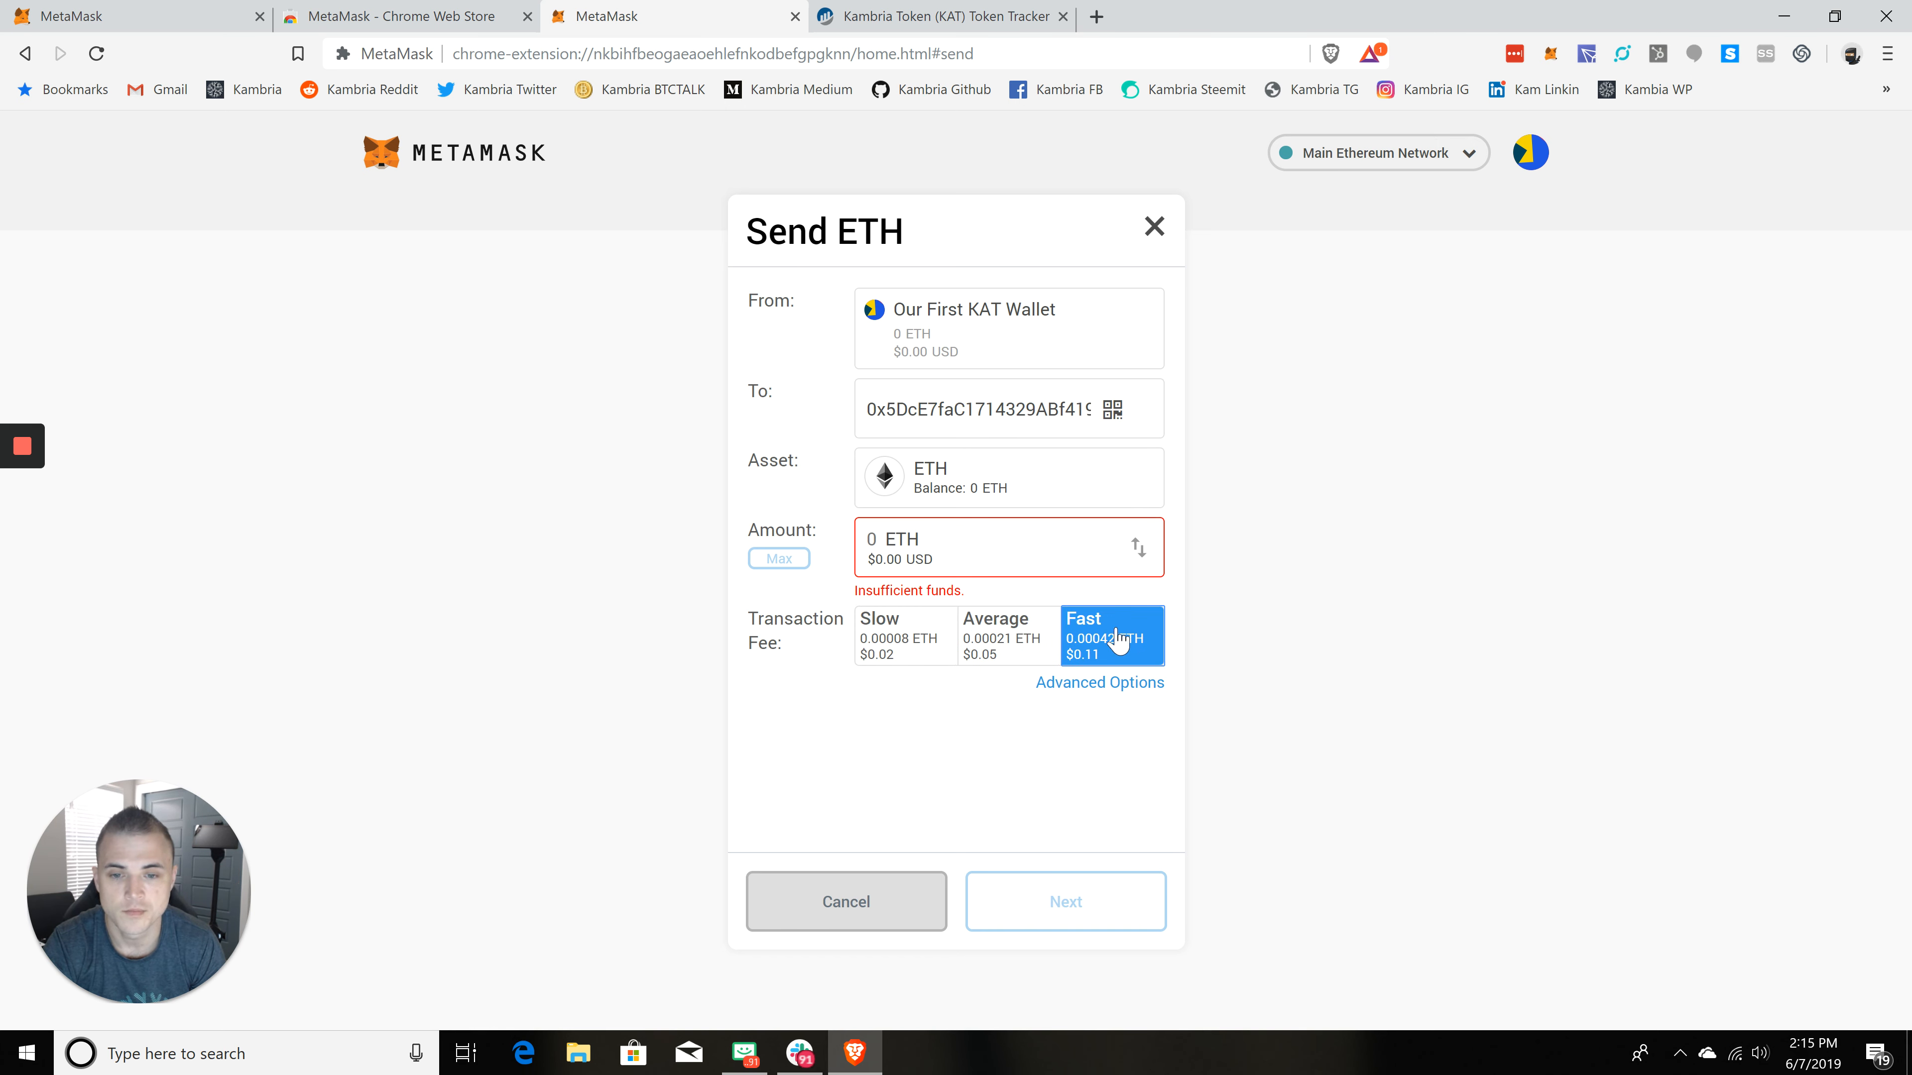
left_click(1027, 647)
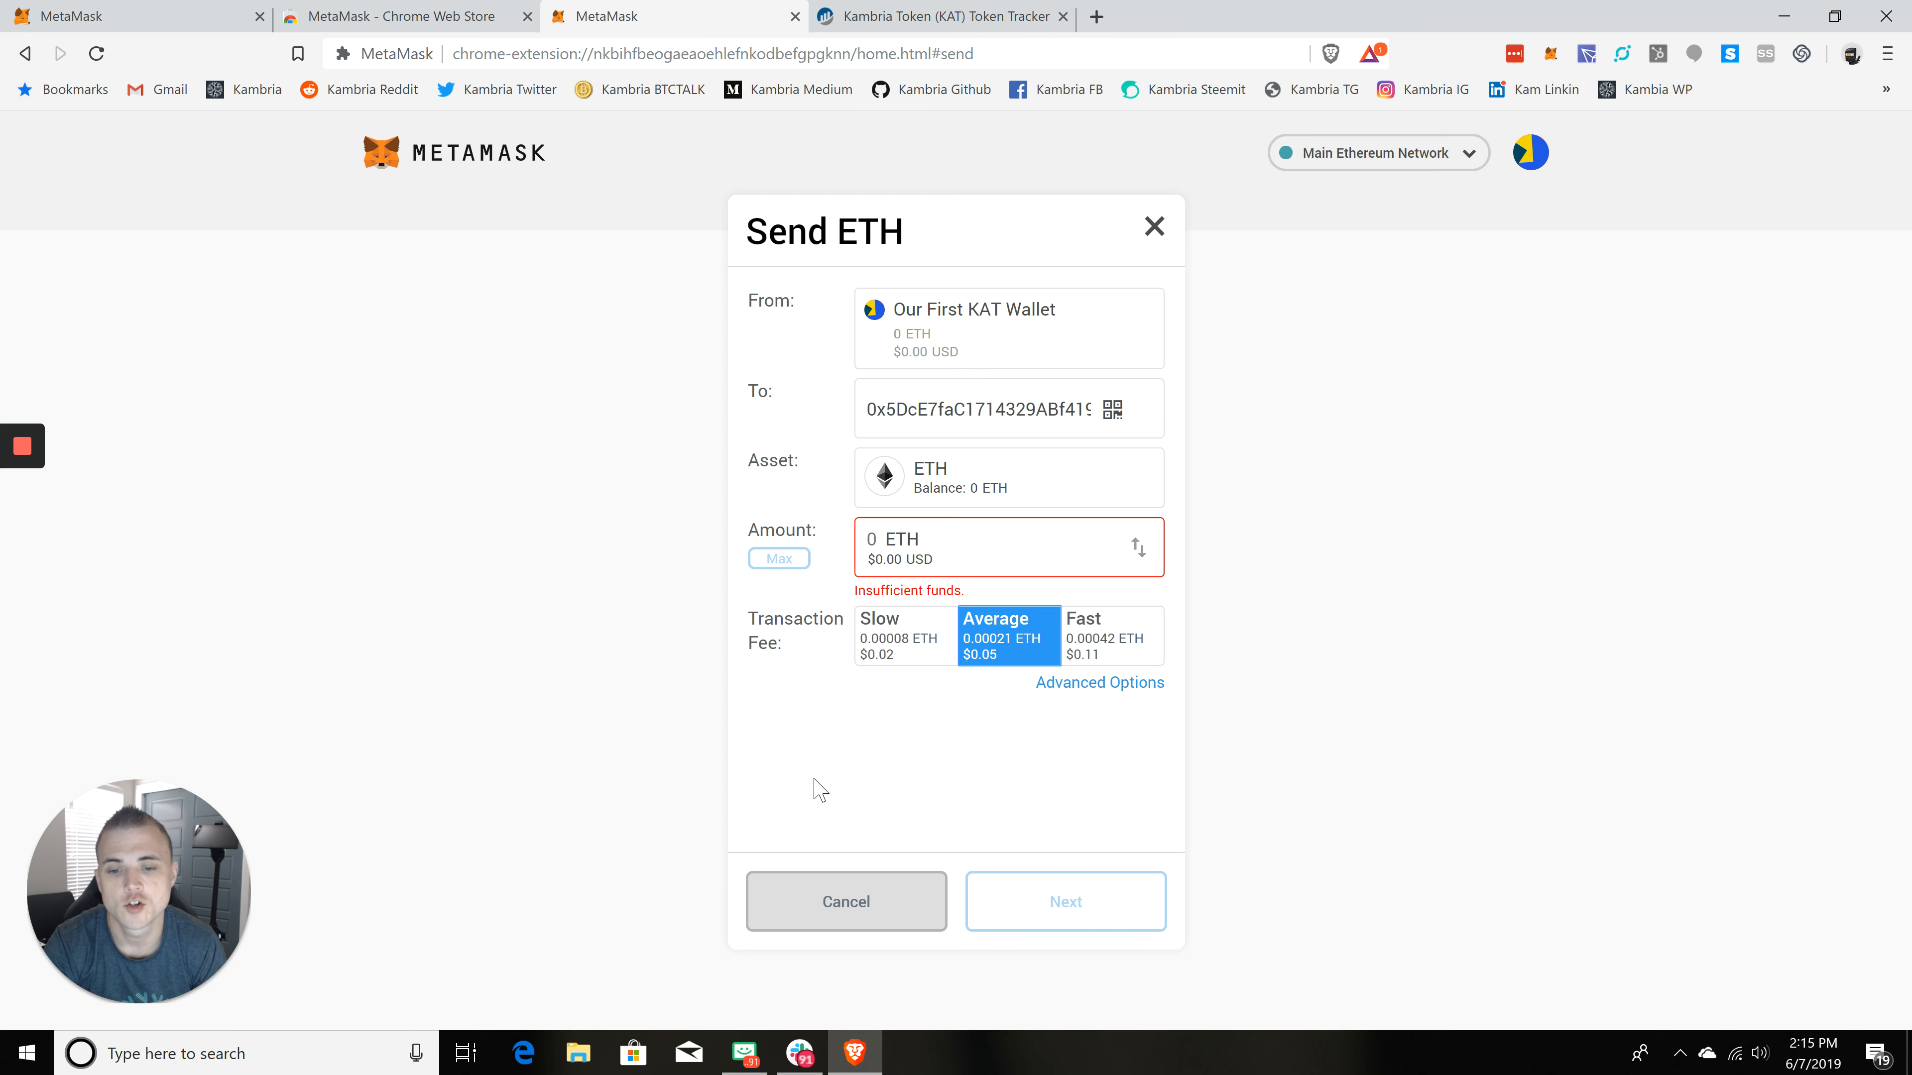
left_click(906, 903)
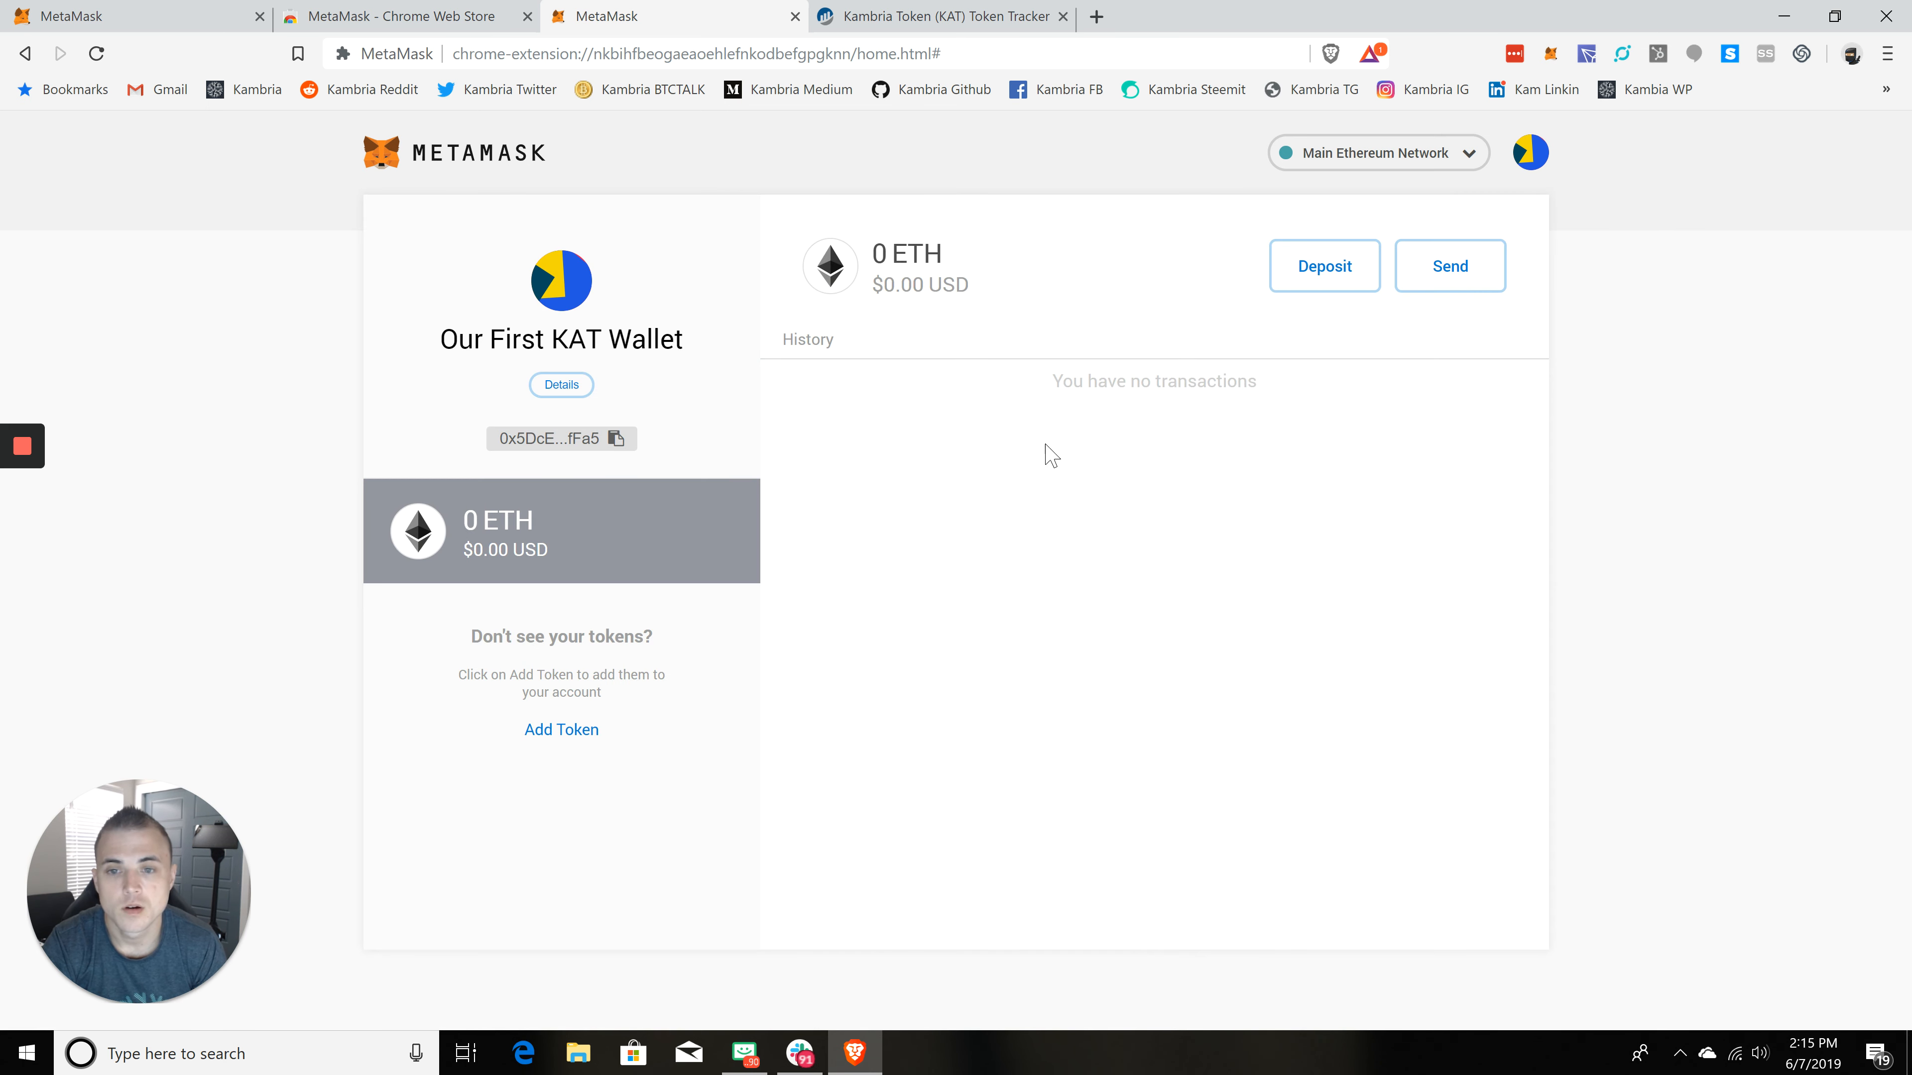